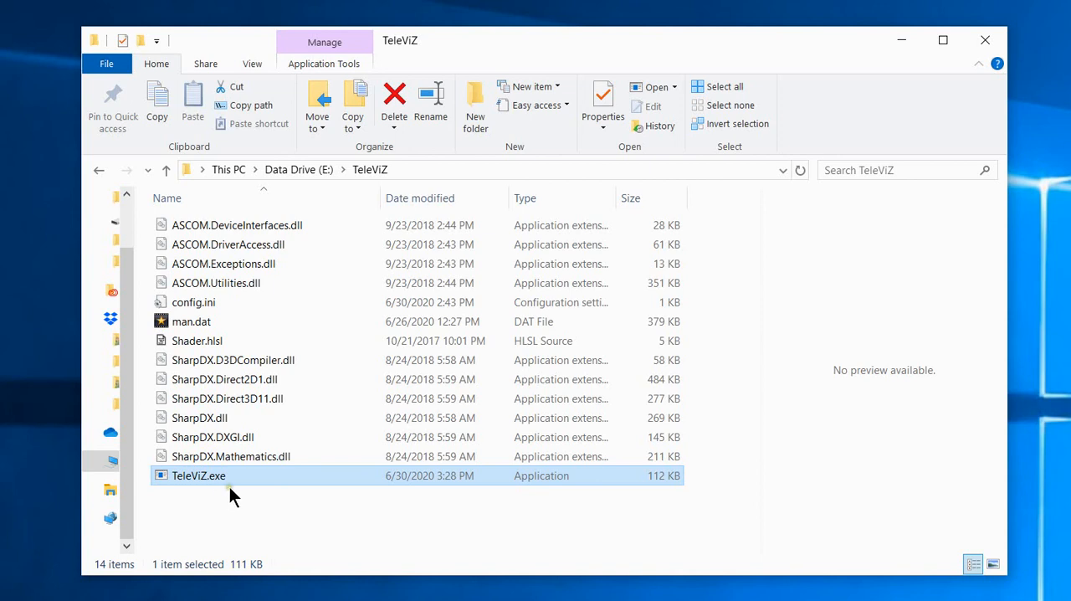
Review the TeleViZ folder's full file set, the TeleViZ.exe application and the group of SharpDX DLL files.
{"action": "left_click_drag", "start_coordinate": [347, 505], "coordinate": [205, 222]}
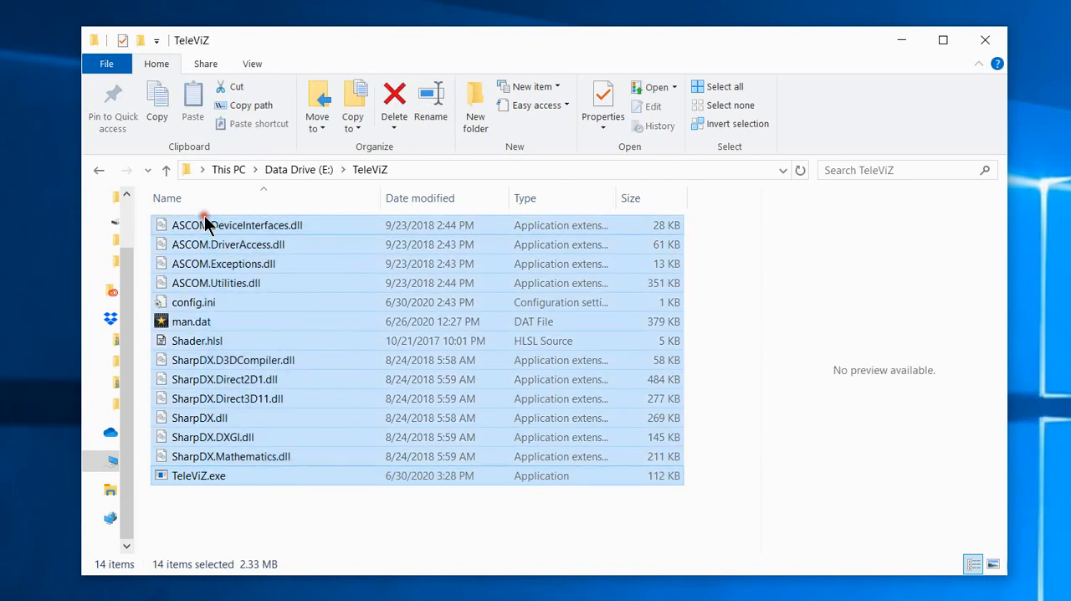
{"action": "left_click", "coordinate": [313, 507]}
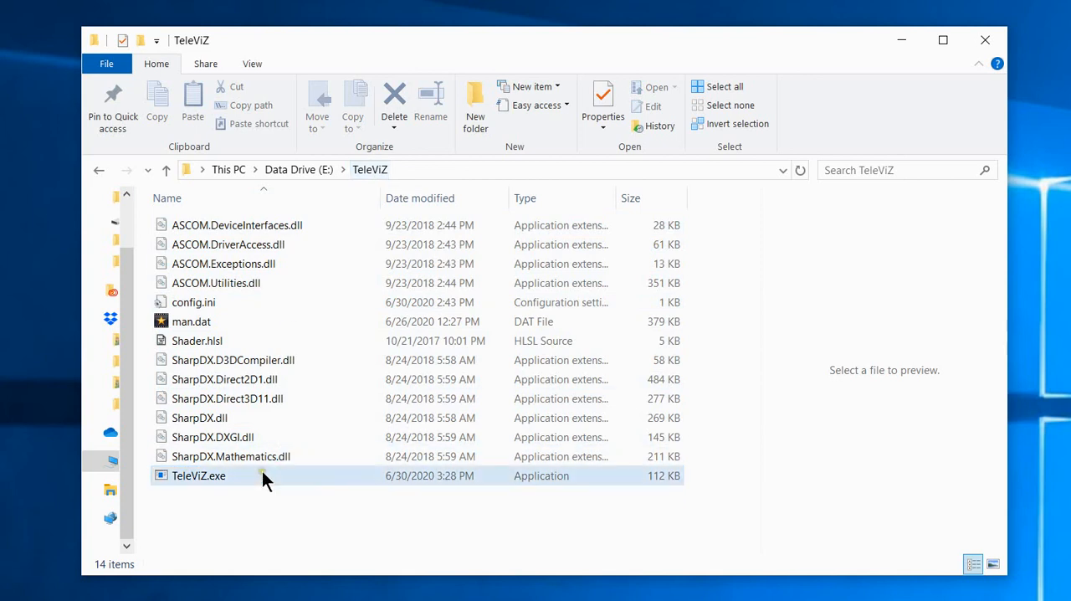
{"action": "left_click", "coordinate": [201, 475]}
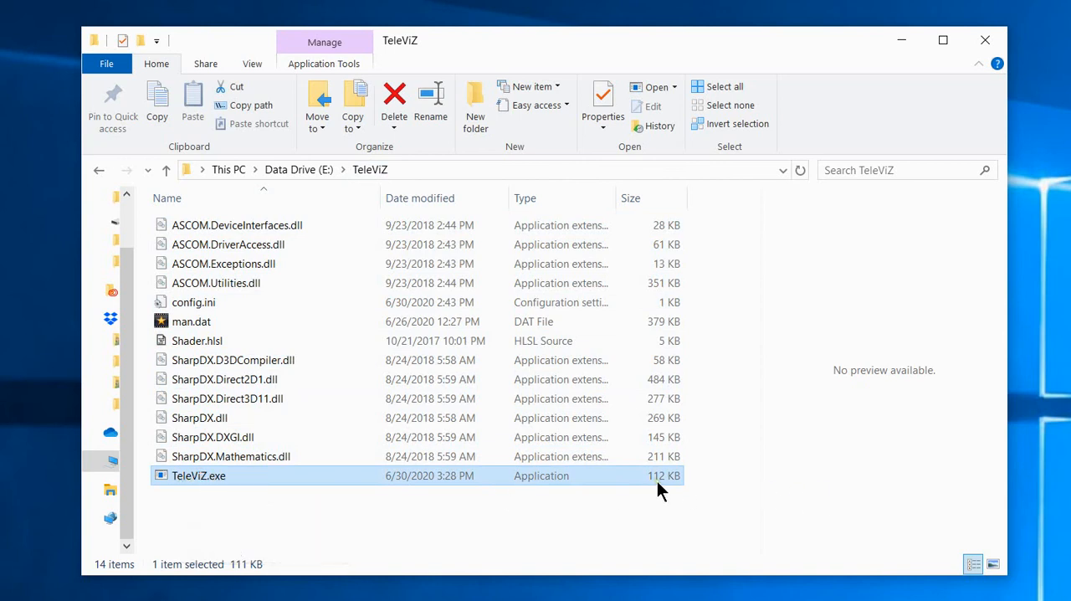
{"action": "left_click", "coordinate": [254, 459]}
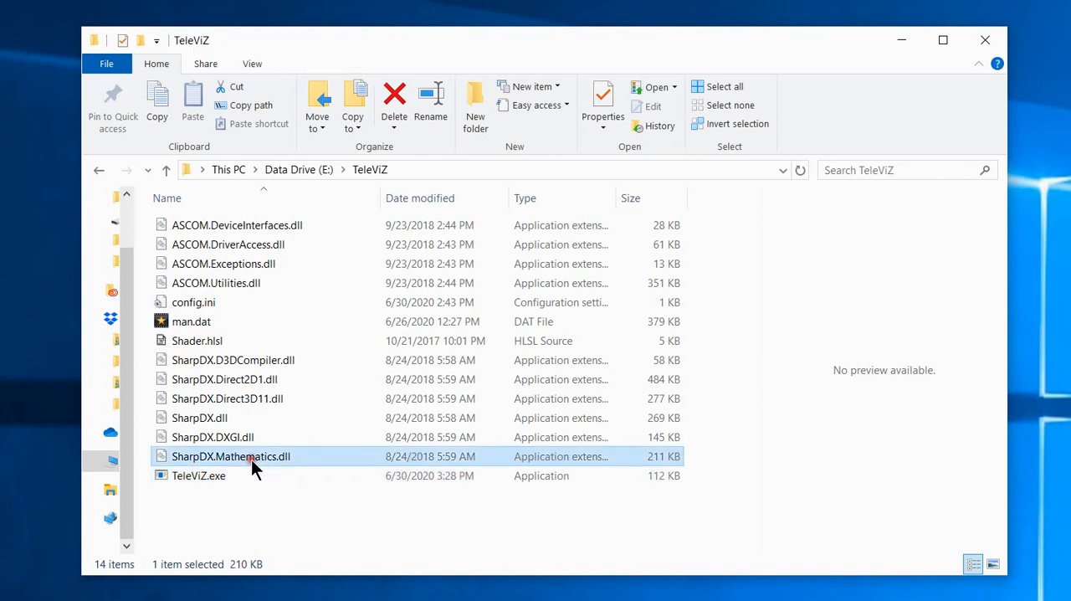
{"action": "left_click", "coordinate": [232, 362], "text": "shift"}
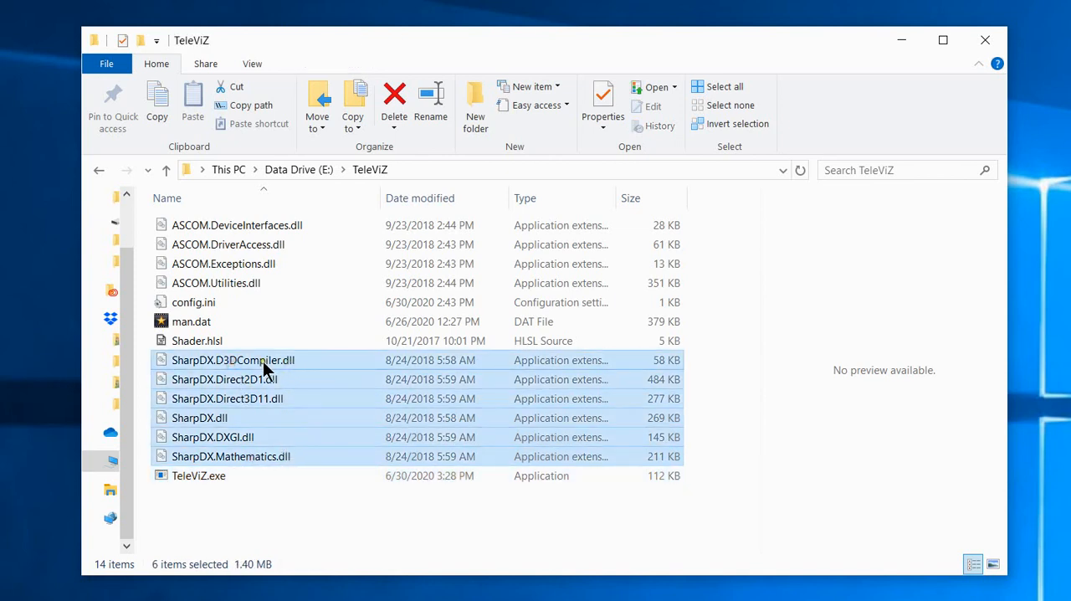
{"action": "mouse_move", "coordinate": [262, 361]}
Preview the shader code in Shader.hlsl and look through its contents.
{"action": "left_click", "coordinate": [199, 343]}
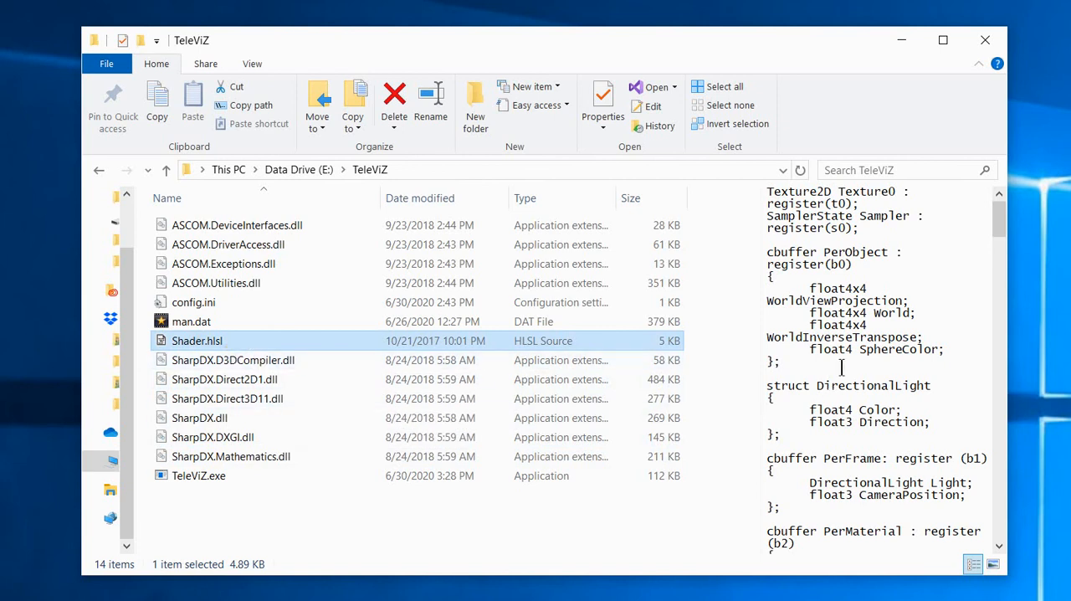
{"action": "scroll", "coordinate": [842, 369], "scroll_direction": "down", "scroll_amount": 10}
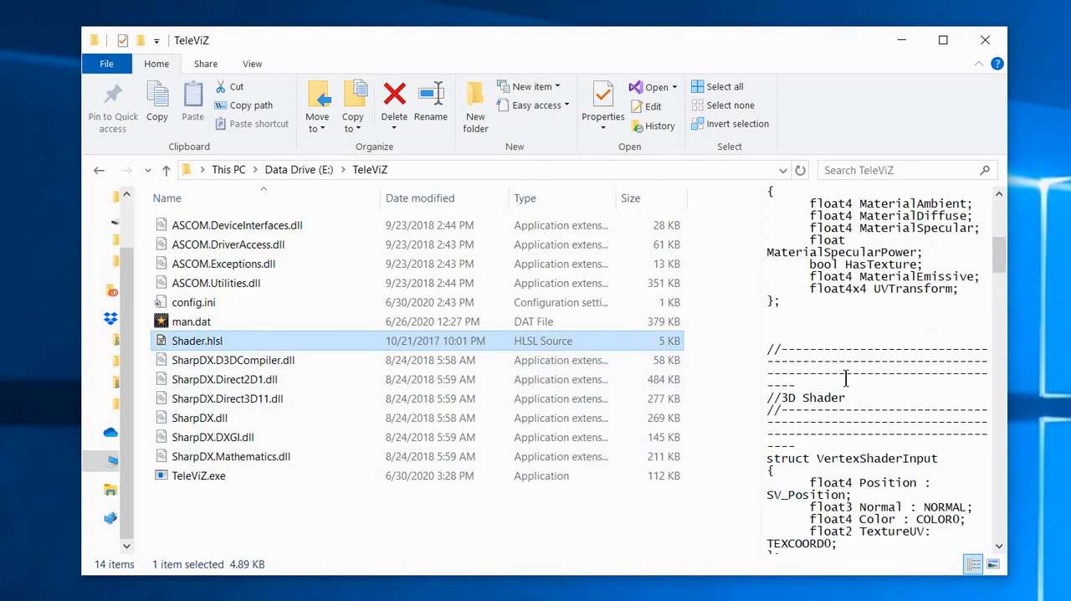
{"action": "scroll", "coordinate": [846, 378], "scroll_direction": "down", "scroll_amount": 6}
{"action": "scroll", "coordinate": [846, 378], "scroll_direction": "up", "scroll_amount": 6}
{"action": "scroll", "coordinate": [845, 378], "scroll_direction": "up", "scroll_amount": 8}
{"action": "scroll", "coordinate": [845, 378], "scroll_direction": "up", "scroll_amount": 2}
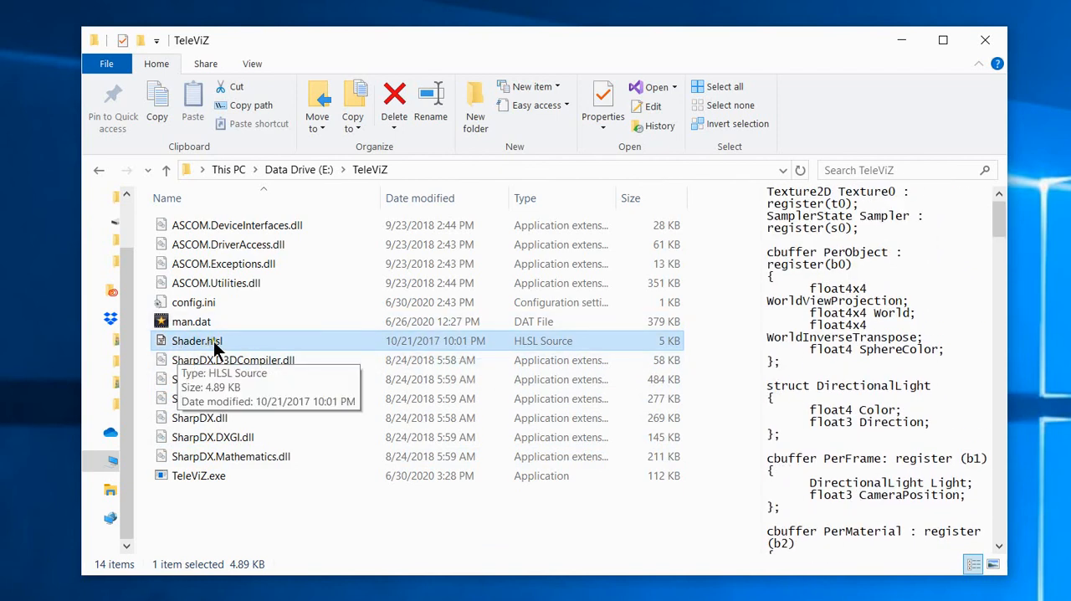
Inspect man.dat, config.ini and the four ASCOM DLL files, and highlight the complete file set again.
{"action": "left_click", "coordinate": [201, 322]}
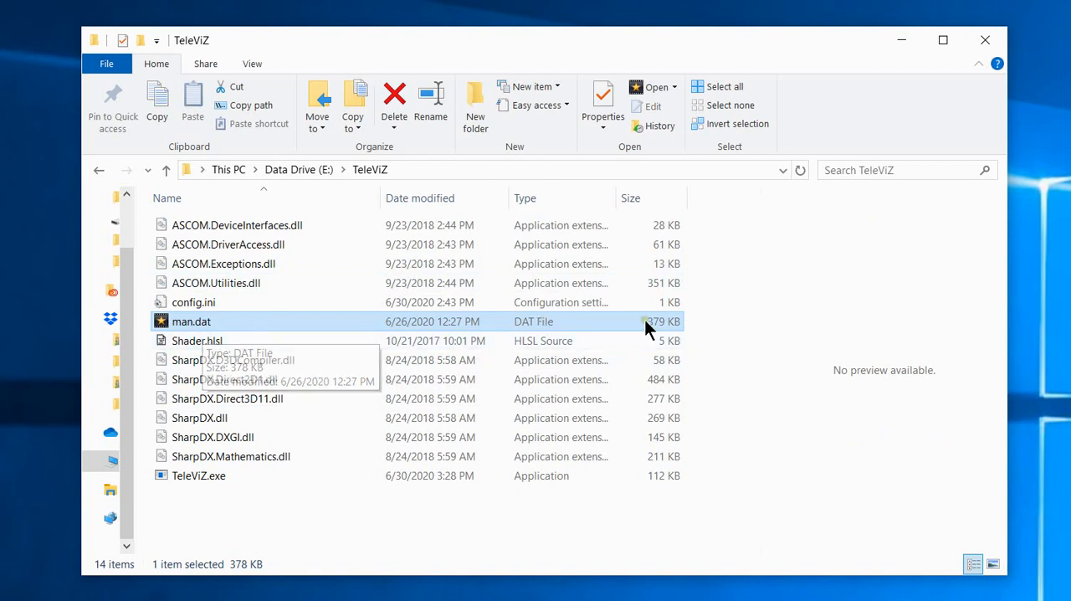
{"action": "left_click", "coordinate": [196, 306]}
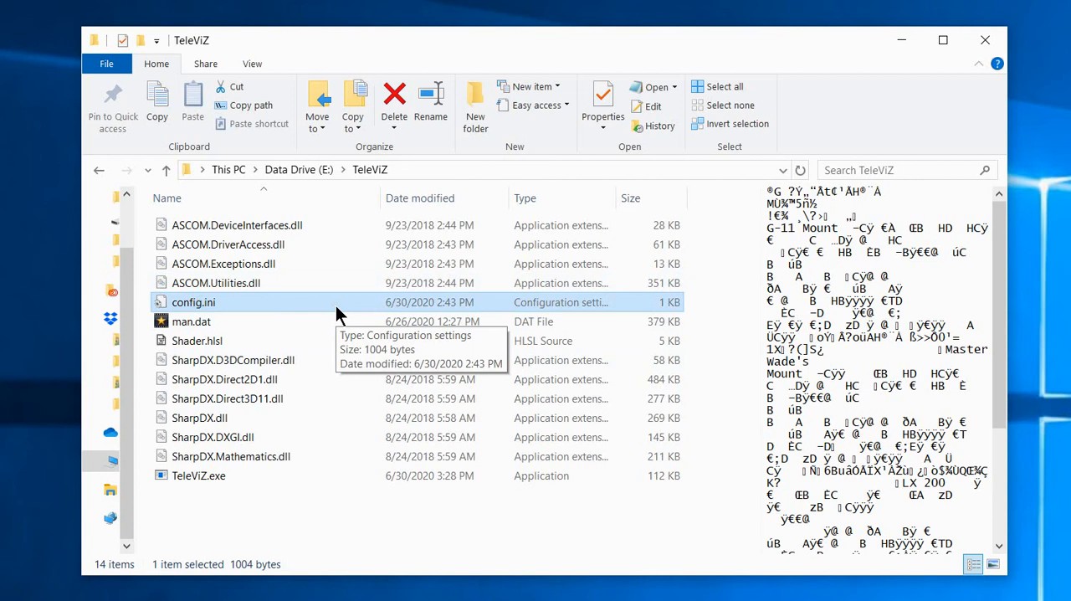
{"action": "left_click", "coordinate": [227, 279]}
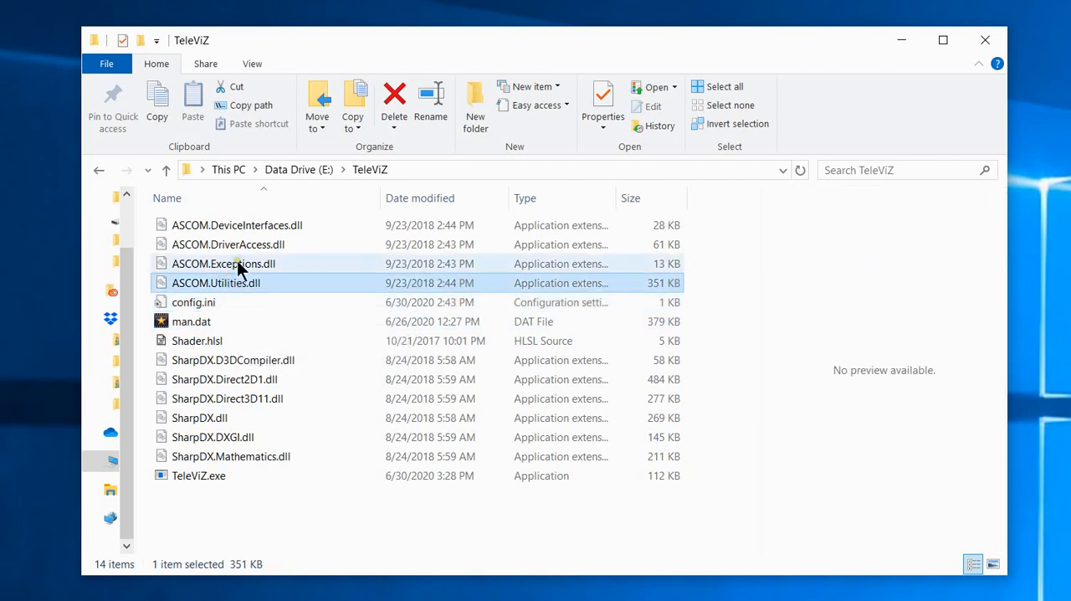
{"action": "left_click", "coordinate": [254, 232], "text": "shift"}
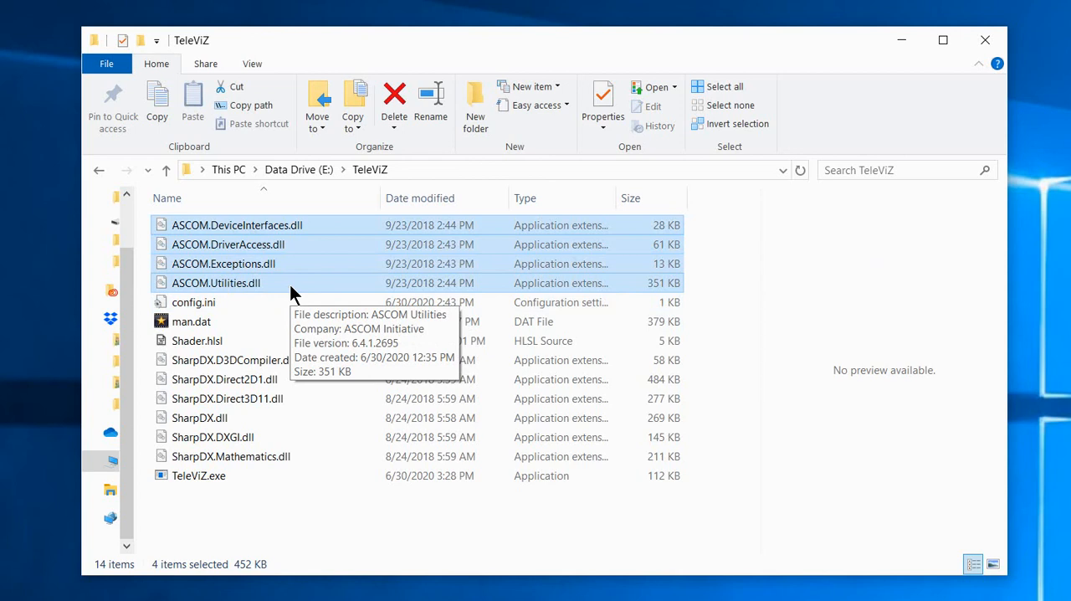
{"action": "left_click_drag", "start_coordinate": [352, 509], "coordinate": [146, 159]}
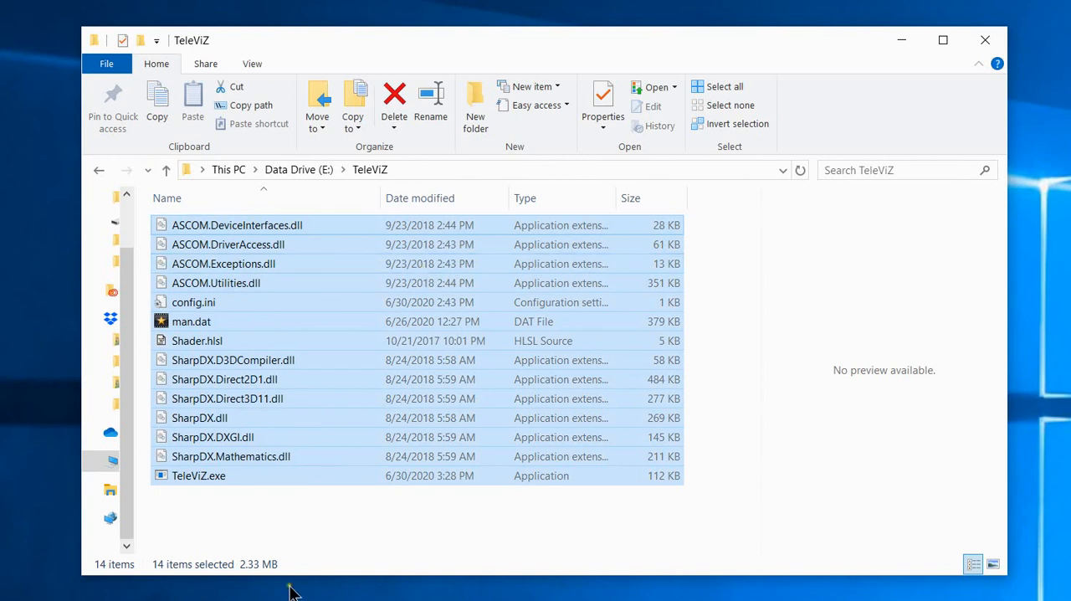
Launch TeleViZ.exe, minimize the folder window and choose POTH Hub as the ASCOM telescope.
{"action": "left_click", "coordinate": [248, 504]}
{"action": "double_click", "coordinate": [201, 478]}
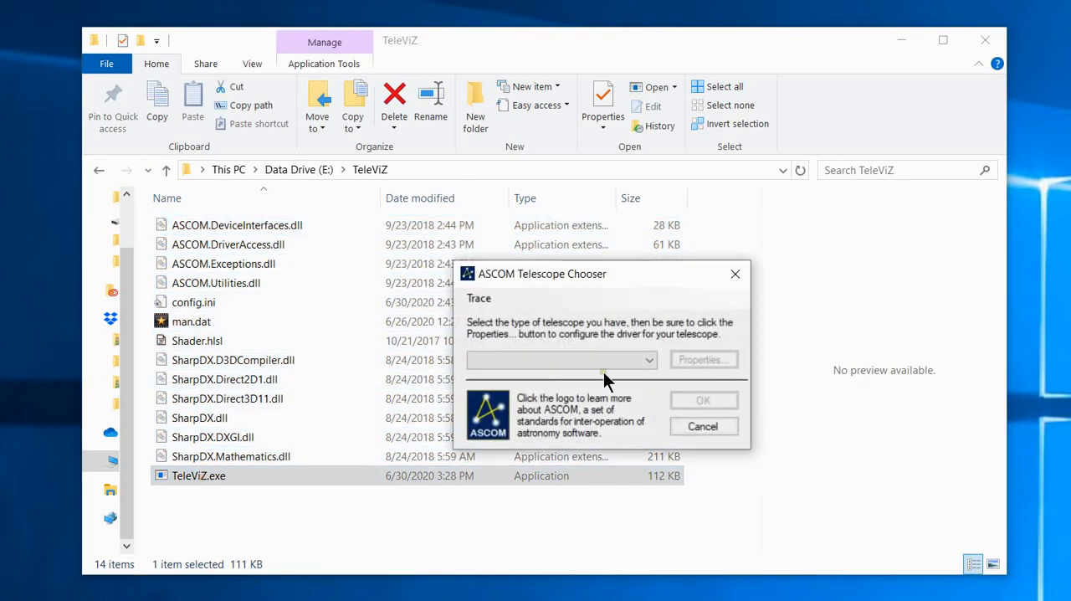
{"action": "left_click", "coordinate": [897, 41]}
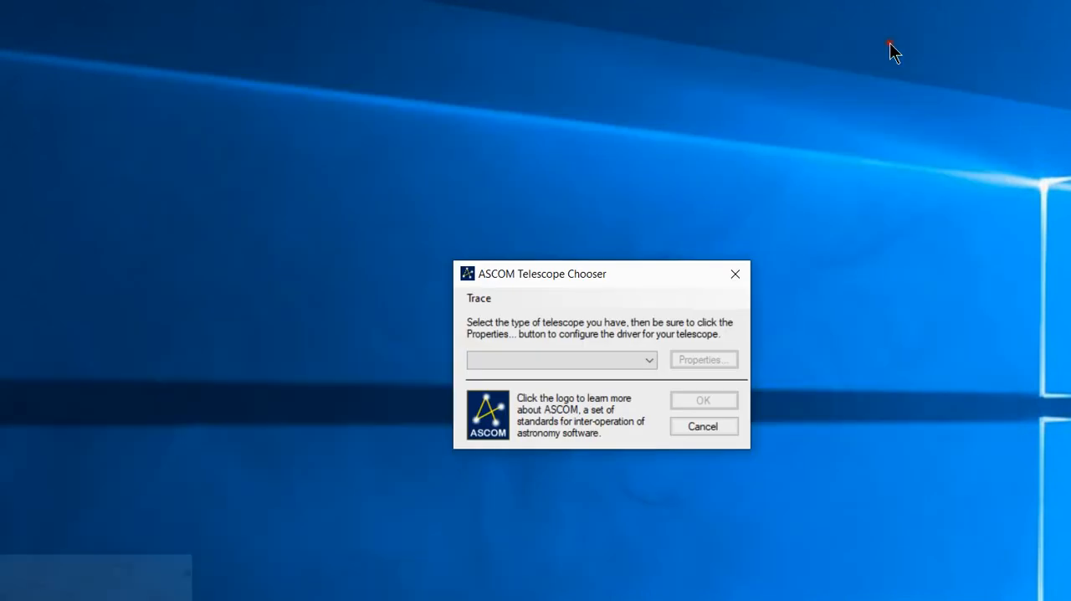
{"action": "left_click", "coordinate": [595, 362]}
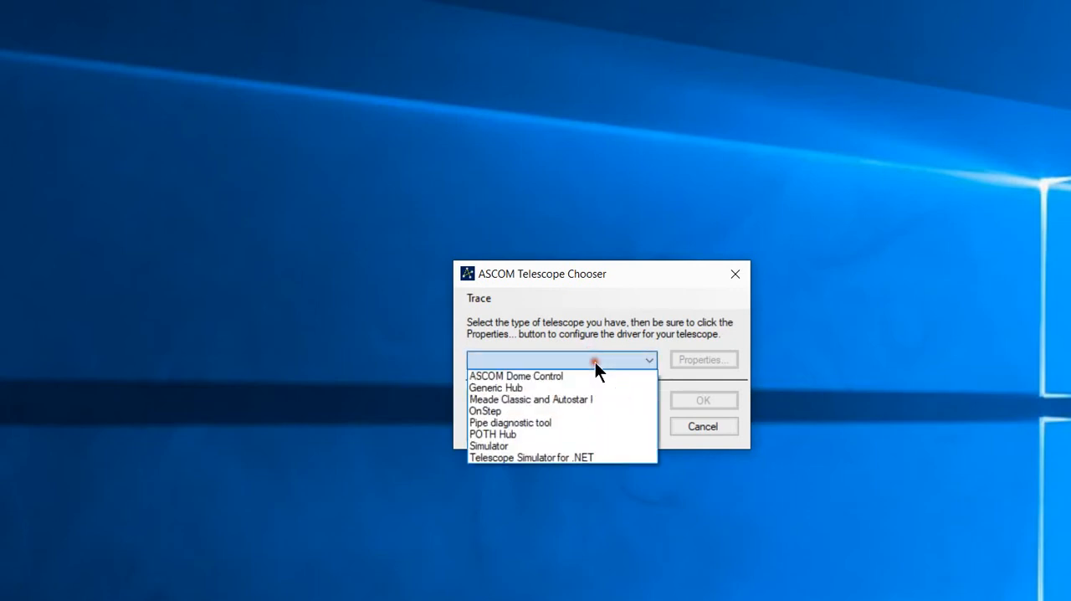
{"action": "left_click", "coordinate": [503, 434]}
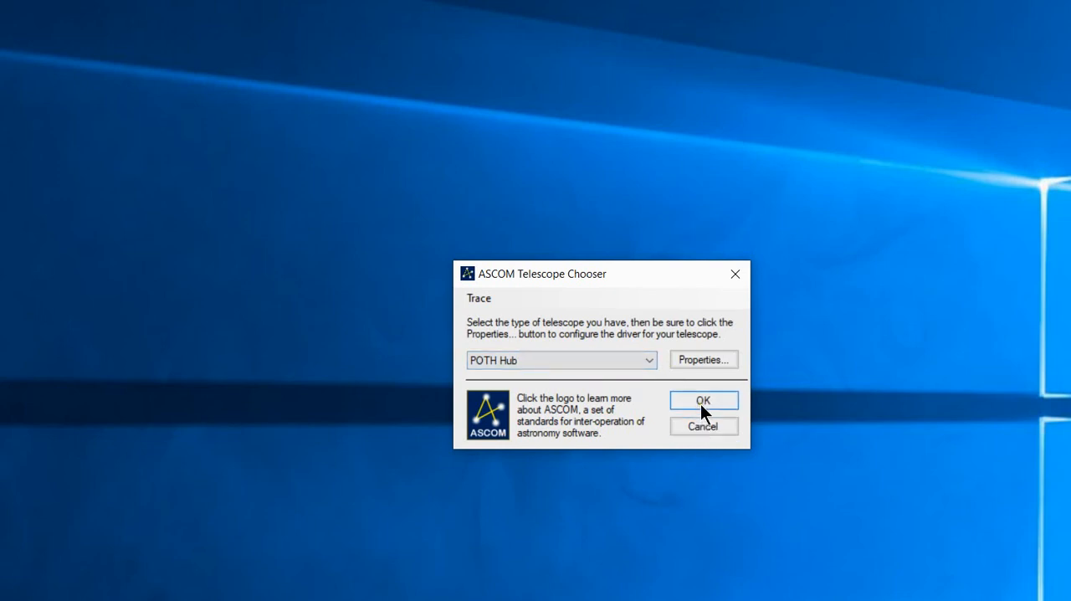
{"action": "left_click", "coordinate": [701, 404]}
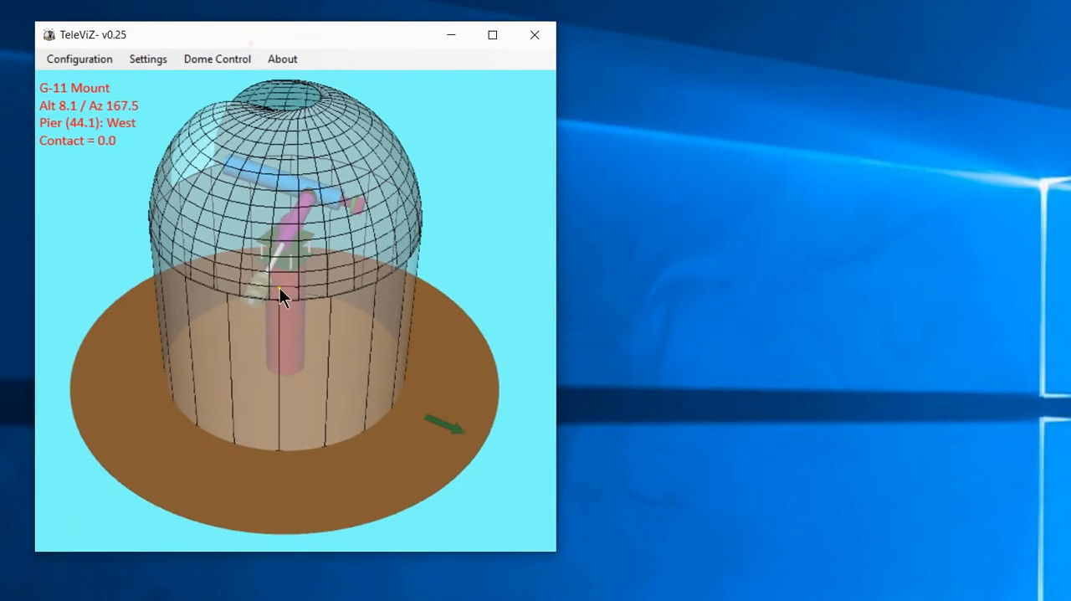
Rotate the 3D dome model, then shrink the TeleViZ window and place it at the desktop's upper-right corner.
{"action": "left_click_drag", "start_coordinate": [279, 287], "coordinate": [327, 361]}
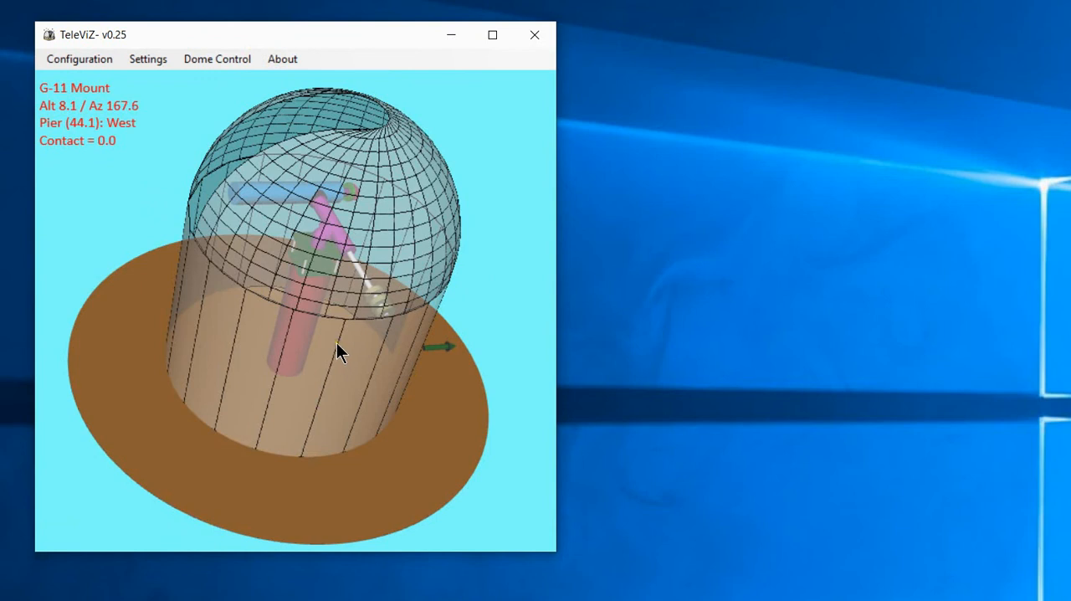
{"action": "left_click_drag", "start_coordinate": [336, 342], "coordinate": [243, 385]}
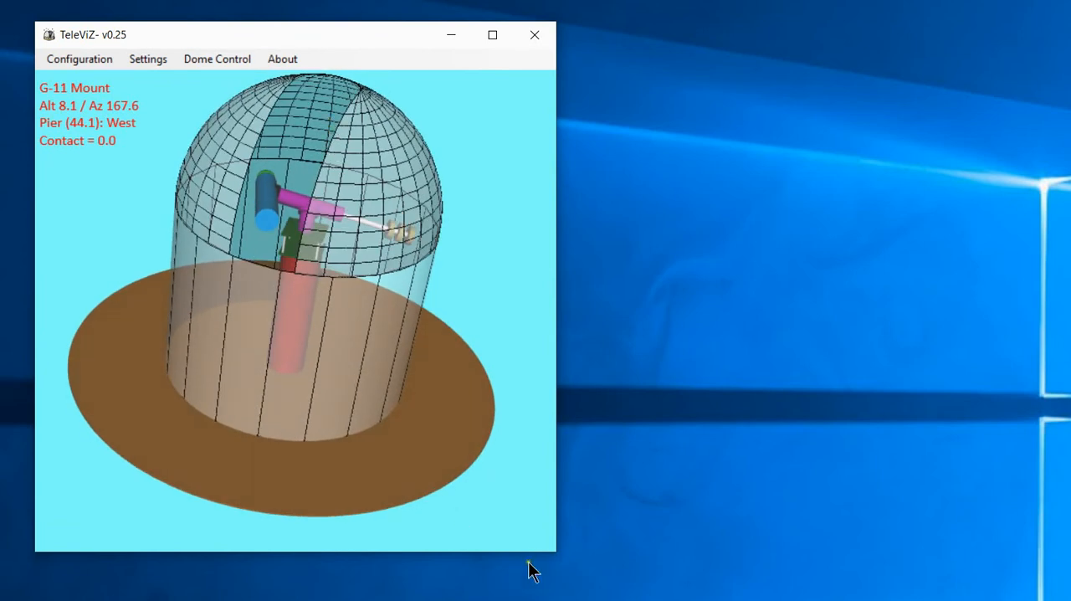
{"action": "left_click_drag", "start_coordinate": [557, 550], "coordinate": [274, 274]}
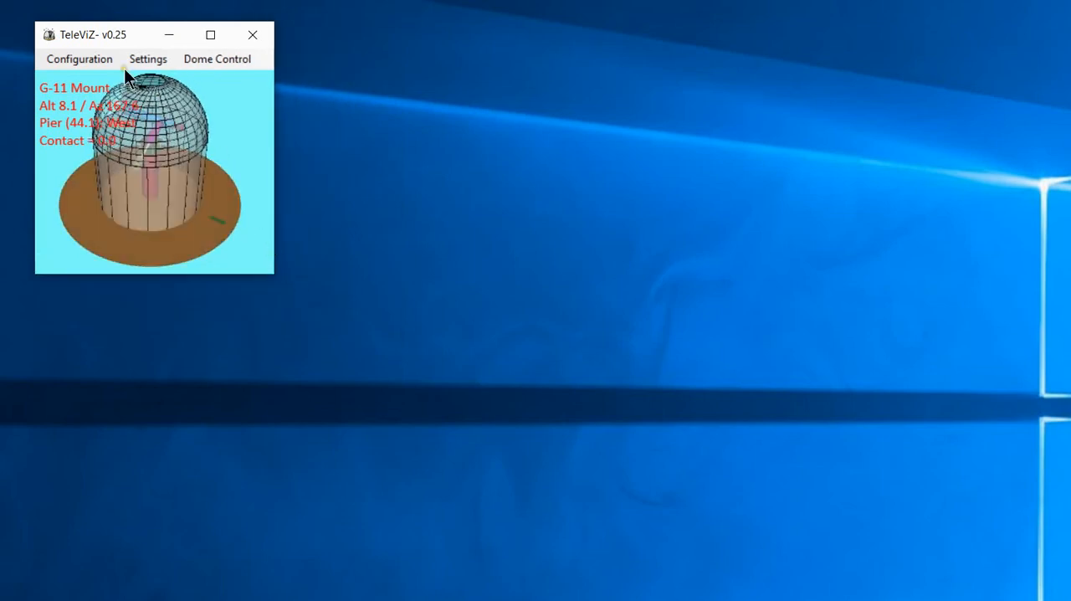
{"action": "left_click_drag", "start_coordinate": [102, 35], "coordinate": [873, 42]}
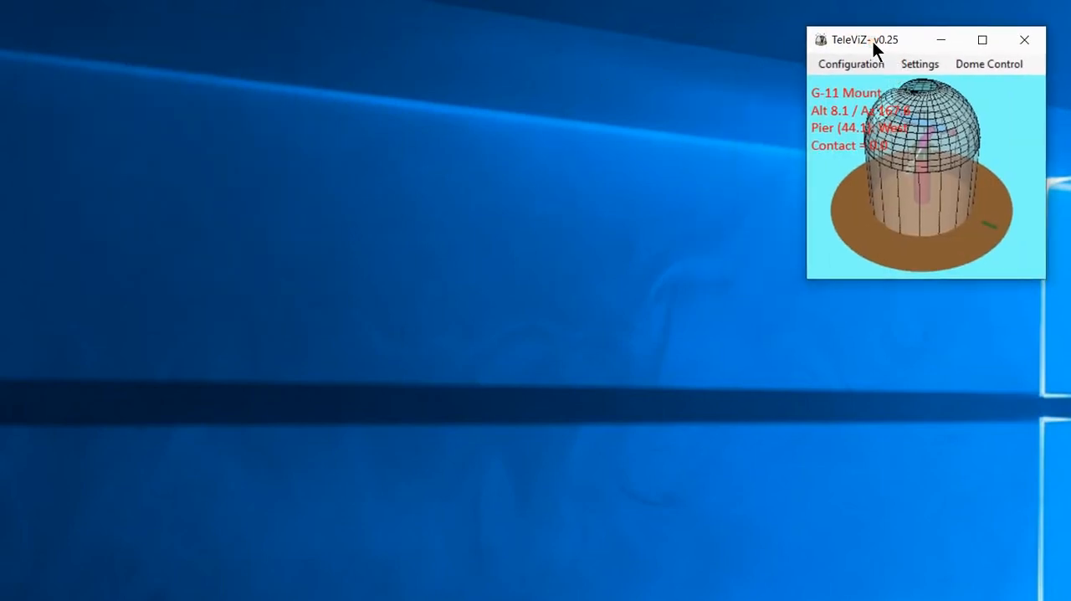
Switch to the Testing Stuff configuration and rotate the view of its tripod-mounted telescope.
{"action": "left_click", "coordinate": [849, 64]}
{"action": "left_click", "coordinate": [862, 190]}
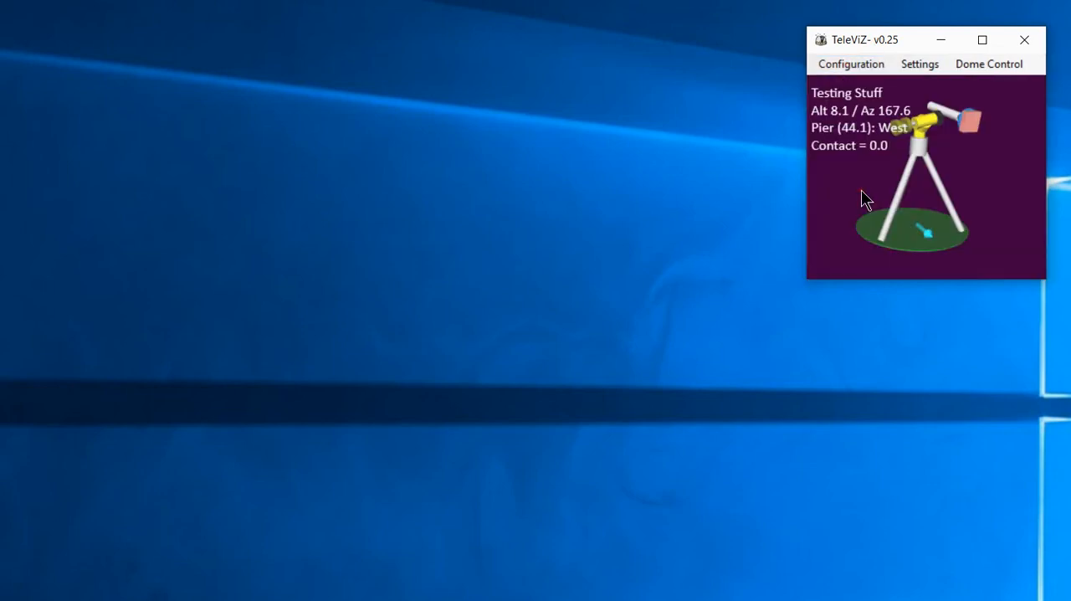
{"action": "left_click_drag", "start_coordinate": [926, 175], "coordinate": [957, 205]}
Enlarge the TeleViZ window on the desktop's left side and open Viewer Settings beside it.
{"action": "left_click", "coordinate": [811, 279]}
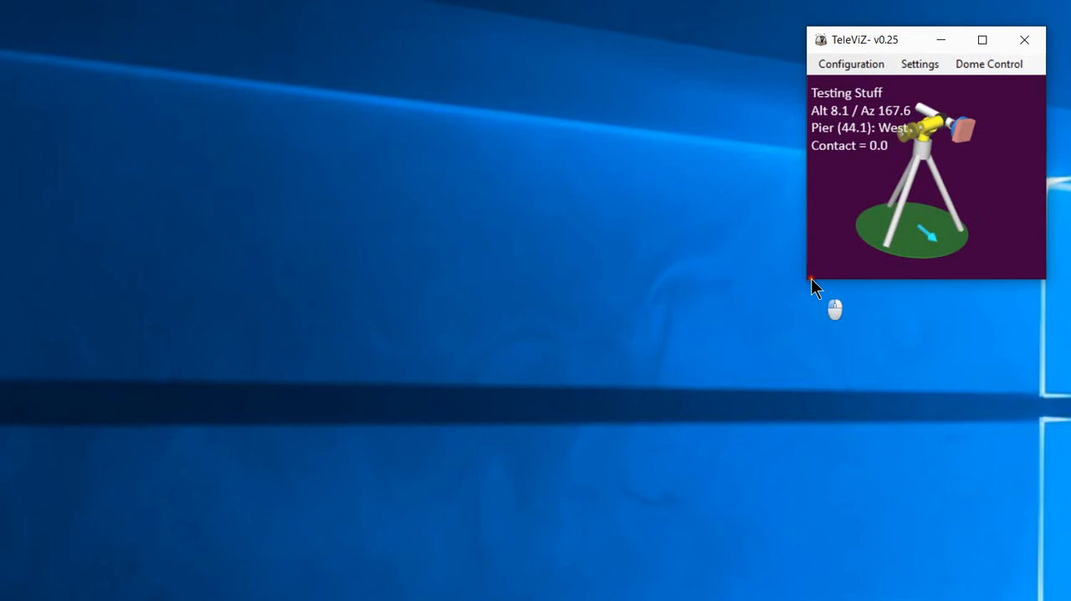
{"action": "left_click_drag", "start_coordinate": [808, 283], "coordinate": [634, 529]}
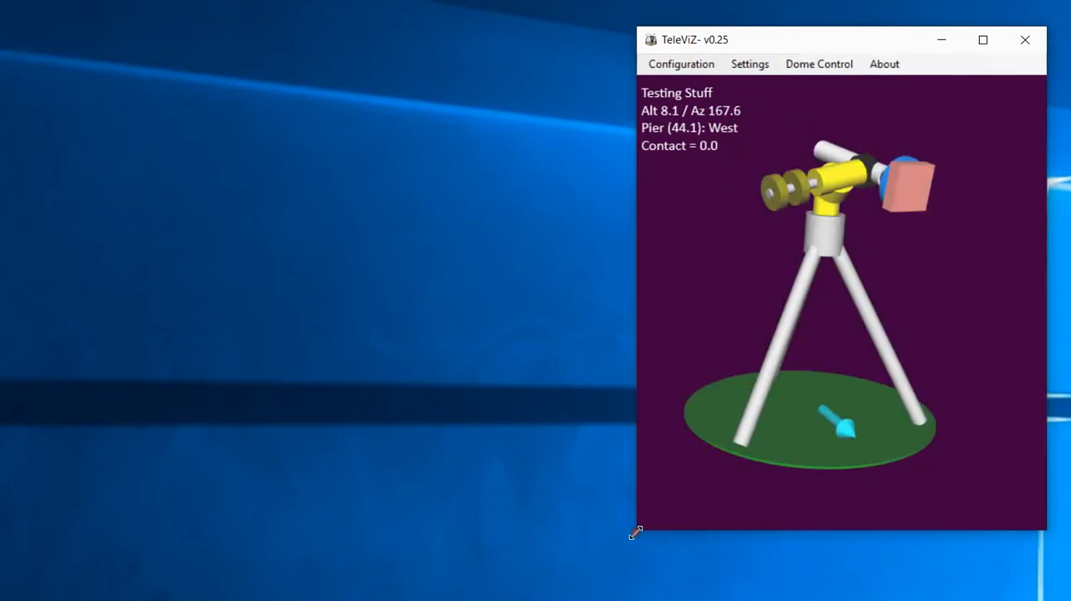
{"action": "left_click_drag", "start_coordinate": [848, 37], "coordinate": [235, 49]}
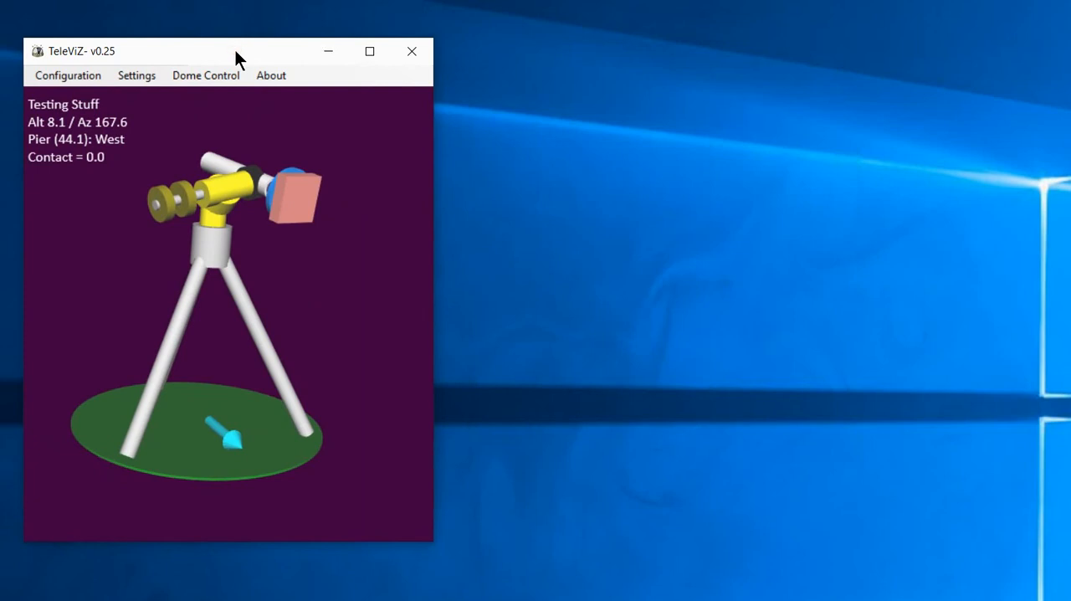
{"action": "left_click", "coordinate": [120, 73]}
{"action": "left_click_drag", "start_coordinate": [602, 56], "coordinate": [601, 45]}
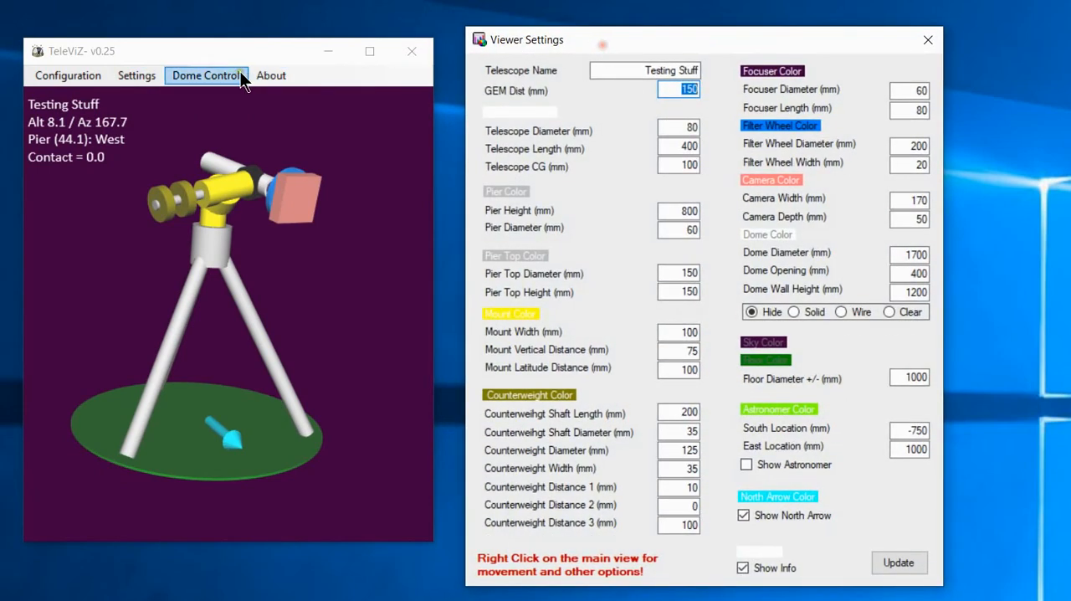
Load the G-11 Mount configuration and rotate the model so the dome opening faces the viewer.
{"action": "left_click", "coordinate": [94, 79]}
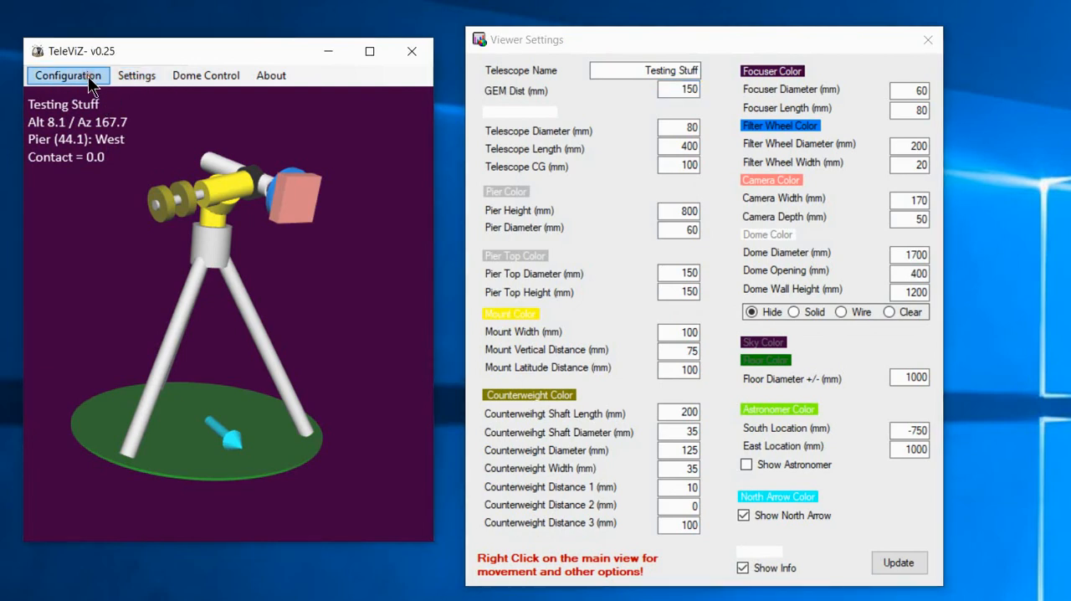
{"action": "left_click", "coordinate": [90, 79]}
{"action": "left_click", "coordinate": [96, 141]}
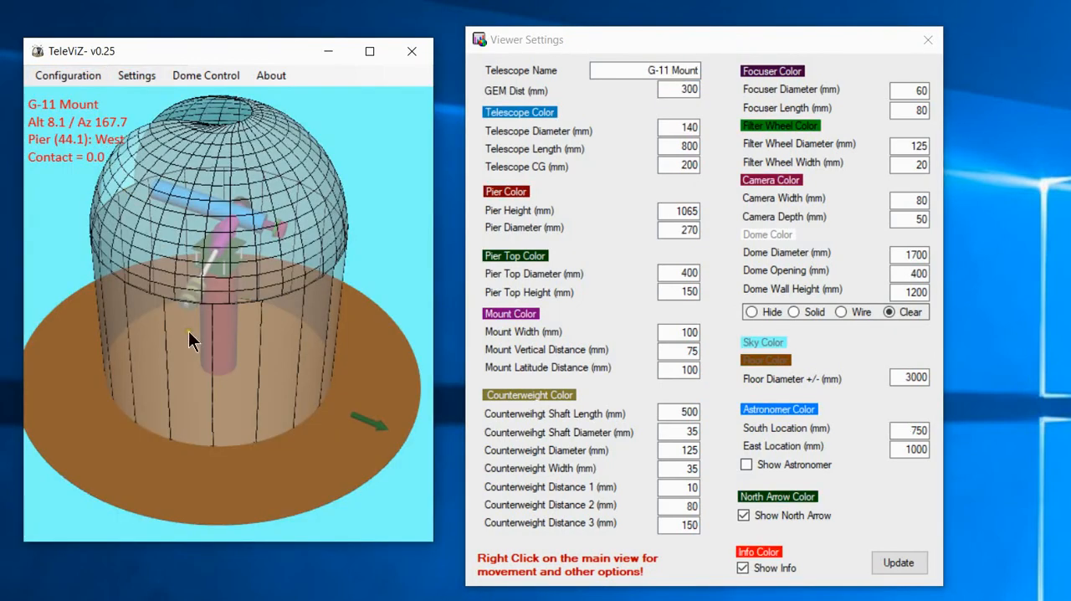
{"action": "left_click_drag", "start_coordinate": [184, 289], "coordinate": [221, 396]}
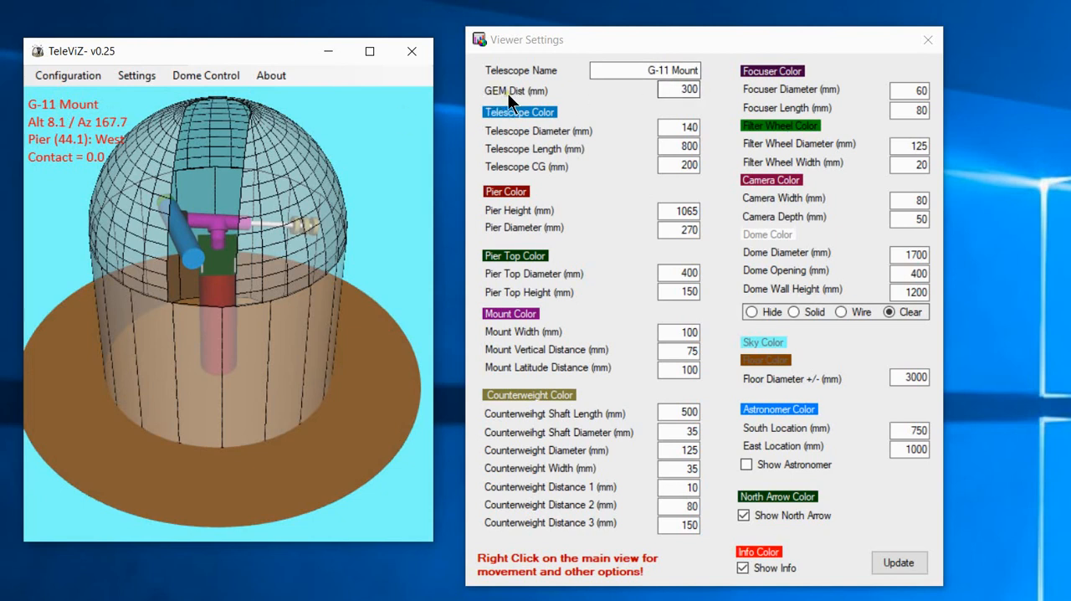
Set the dome display to Hide, apply the change and examine the exposed mount up close.
{"action": "left_click", "coordinate": [751, 311]}
{"action": "left_click", "coordinate": [893, 571]}
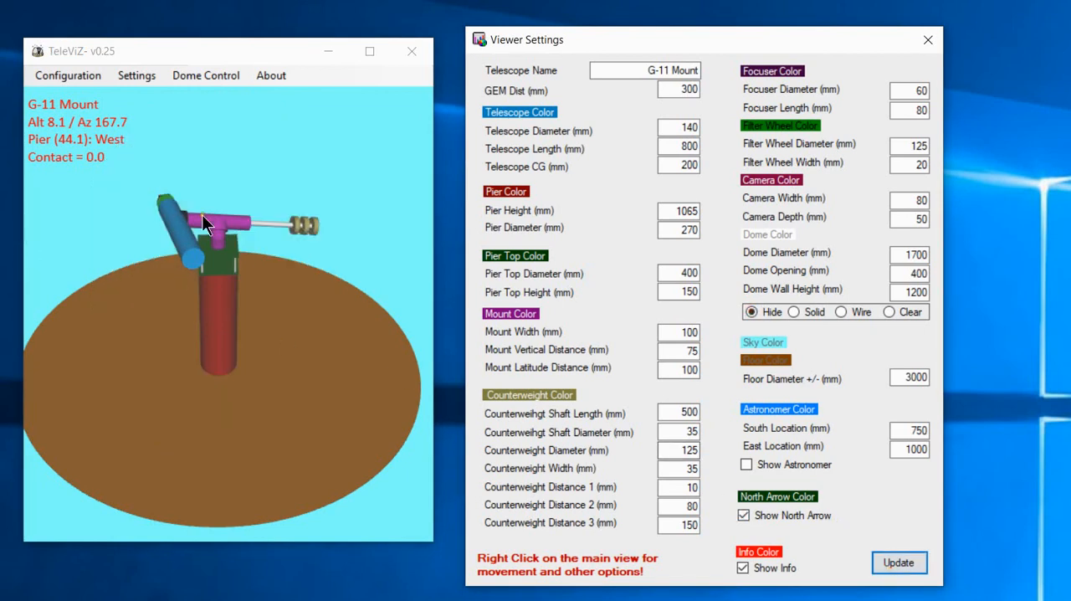
{"action": "scroll", "coordinate": [196, 248], "scroll_direction": "up", "scroll_amount": 5}
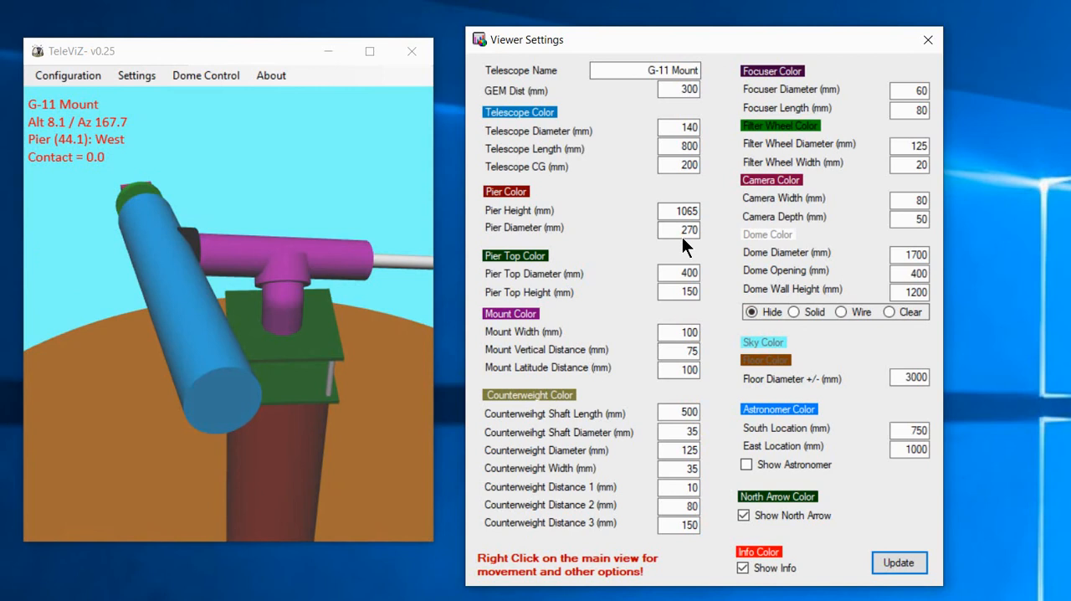
{"action": "left_click_drag", "start_coordinate": [294, 365], "coordinate": [218, 351]}
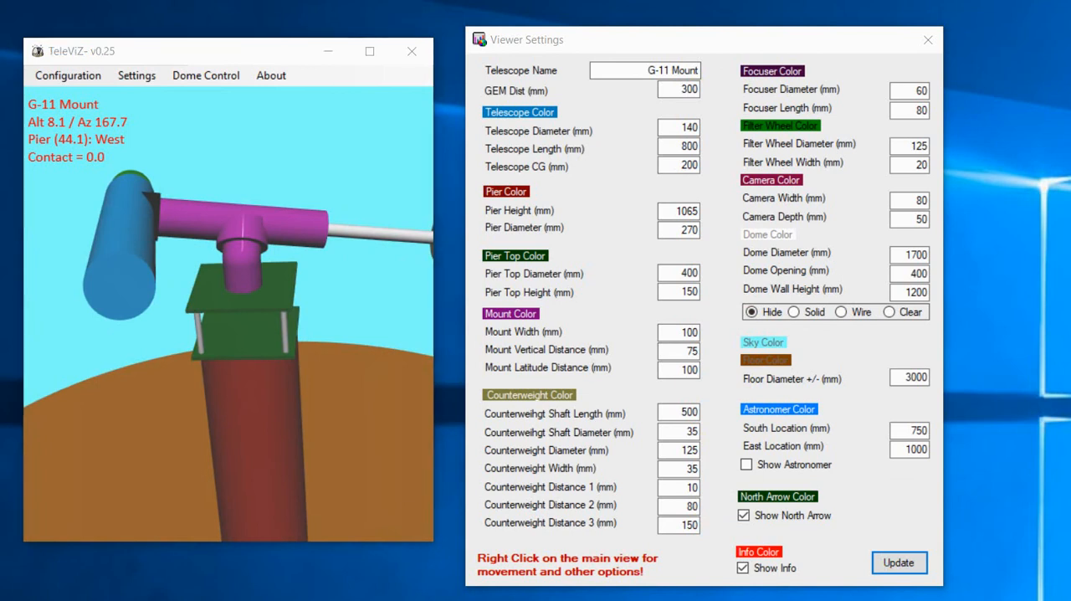
Position the POTH handset window over the TeleViZ windows and open its setup dialog.
{"action": "left_click_drag", "start_coordinate": [422, 71], "coordinate": [406, 68]}
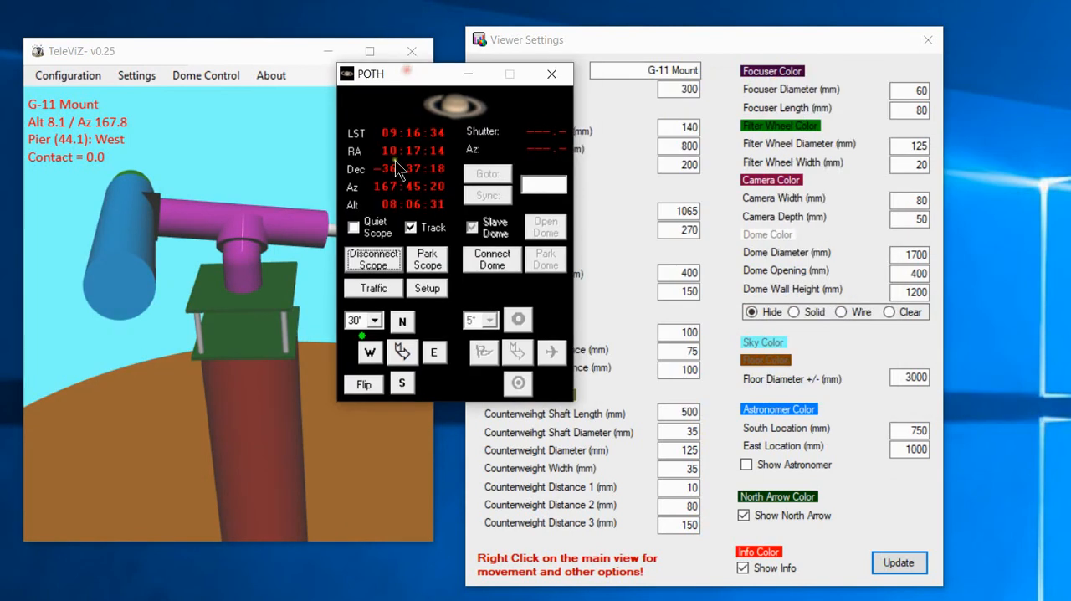
{"action": "left_click", "coordinate": [418, 287]}
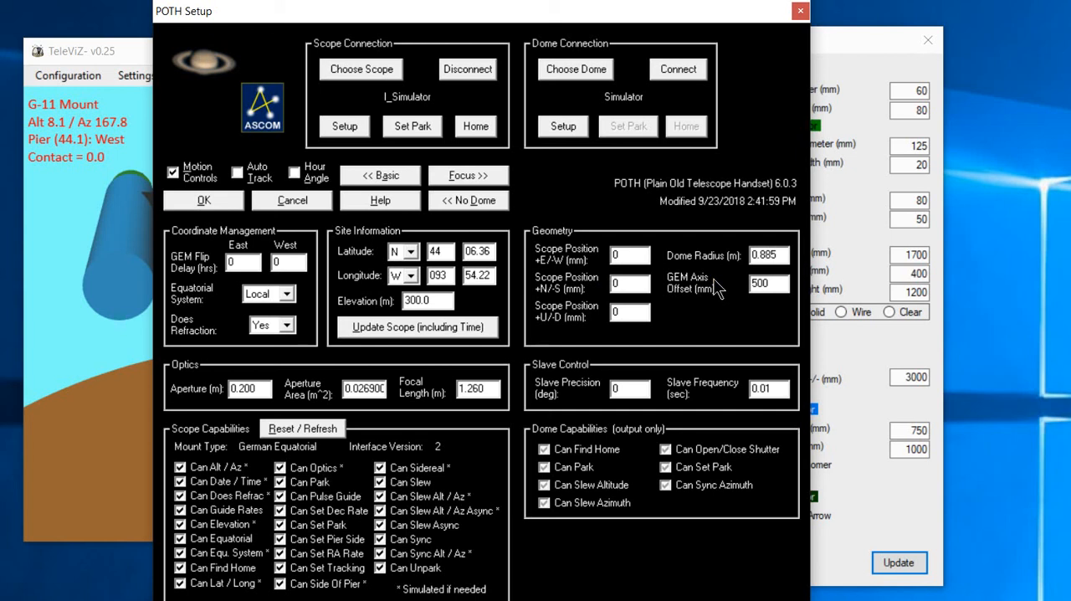
Cancel the POTH setup dialog and move the POTH handset away from the TeleViZ windows.
{"action": "left_click", "coordinate": [293, 205]}
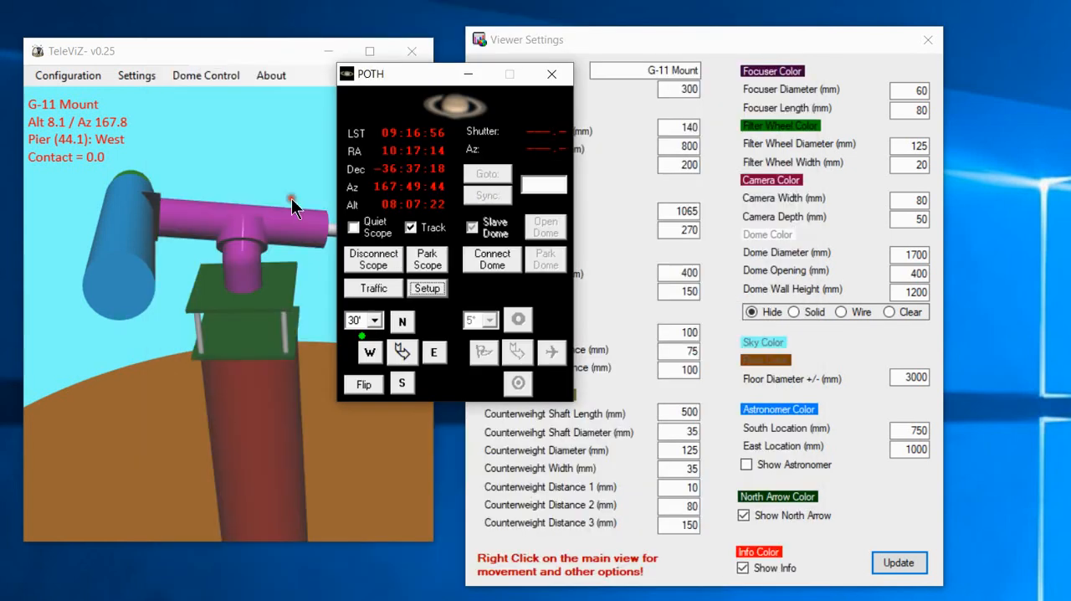
{"action": "left_click_drag", "start_coordinate": [424, 72], "coordinate": [670, 600]}
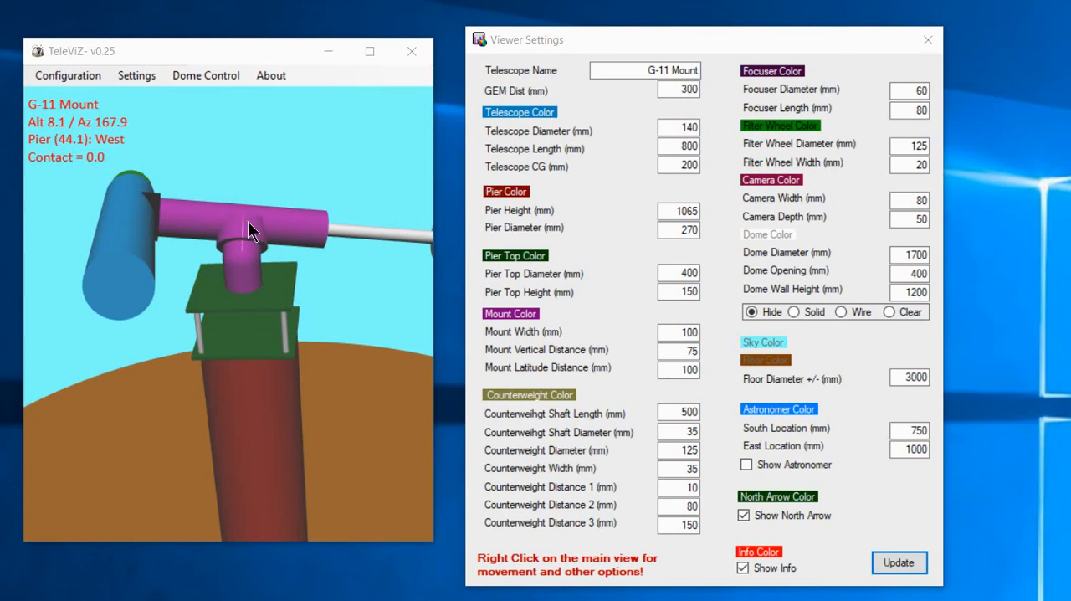
Set the telescope diameter to 200 mm in Viewer Settings and update the model.
{"action": "double_click", "coordinate": [665, 89]}
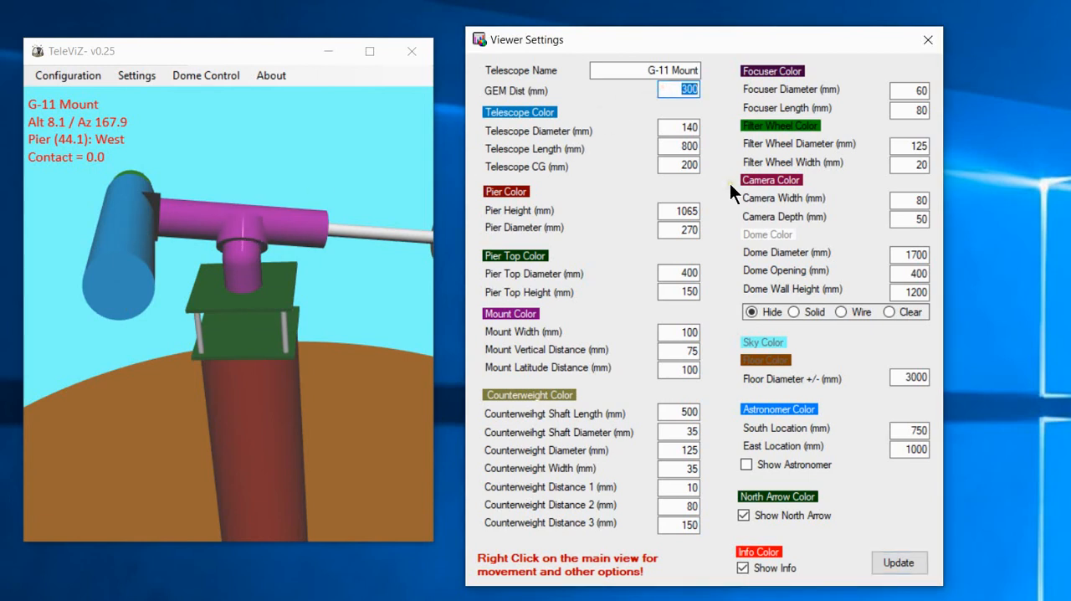
{"action": "double_click", "coordinate": [687, 126]}
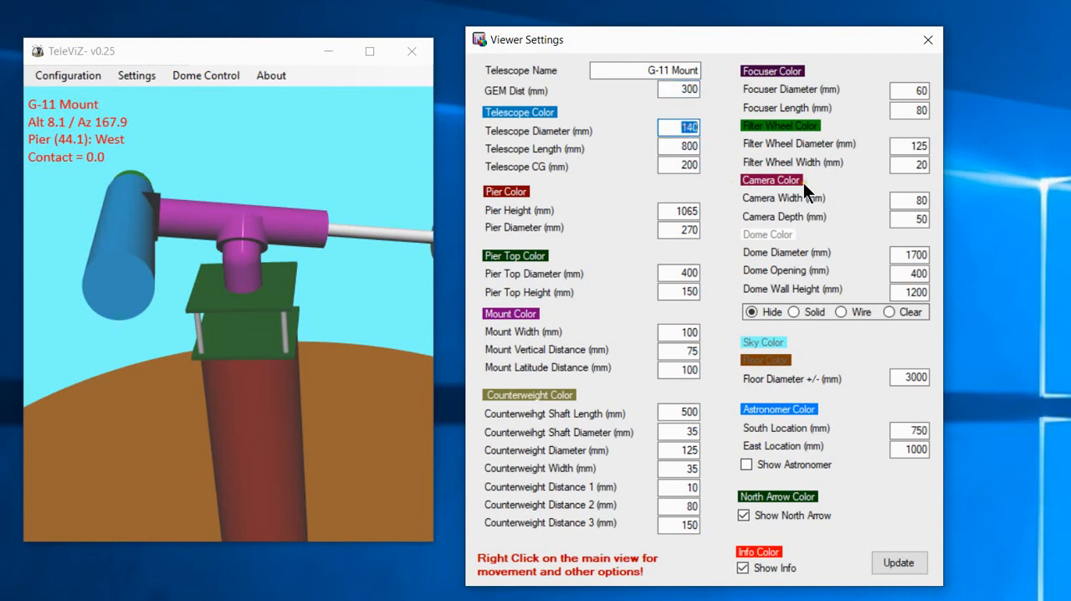
{"action": "type", "text": "200"}
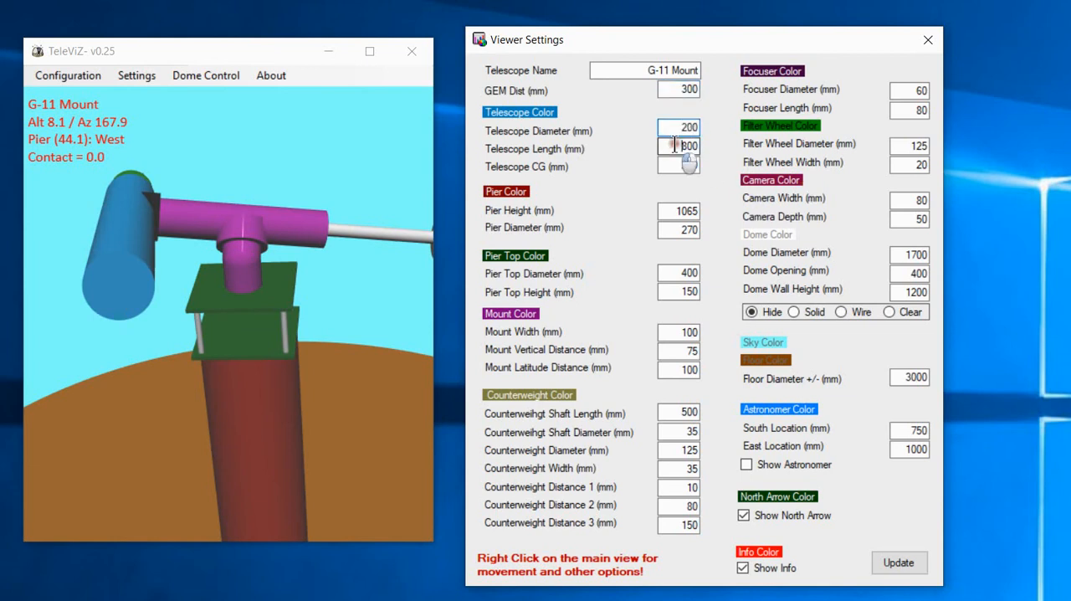
{"action": "left_click", "coordinate": [898, 562]}
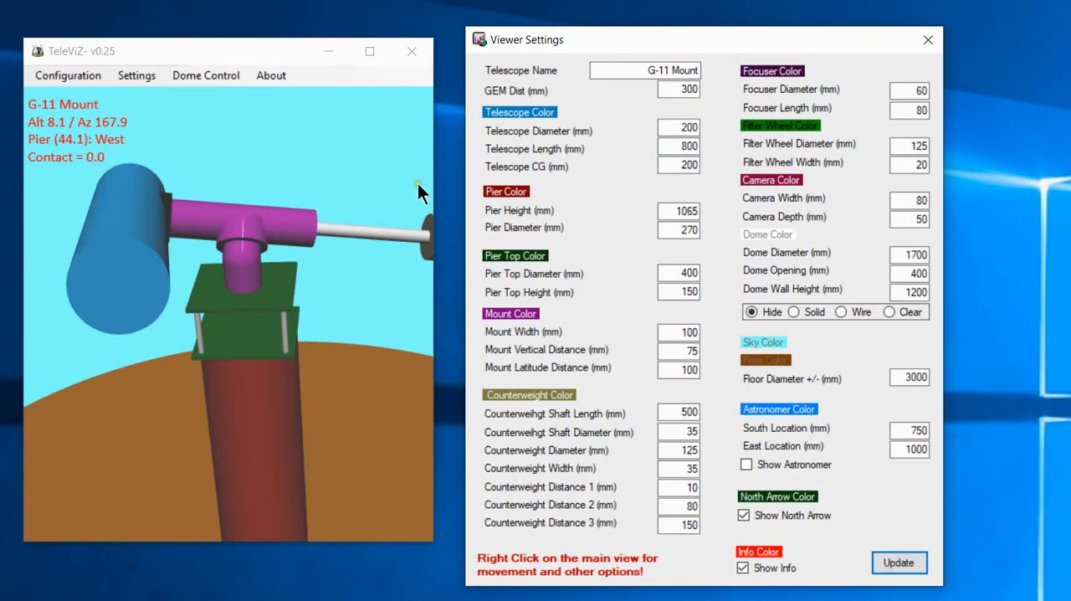
Rotate the model to a side view and try light orange and bright green as the telescope color.
{"action": "left_click_drag", "start_coordinate": [418, 184], "coordinate": [35, 304]}
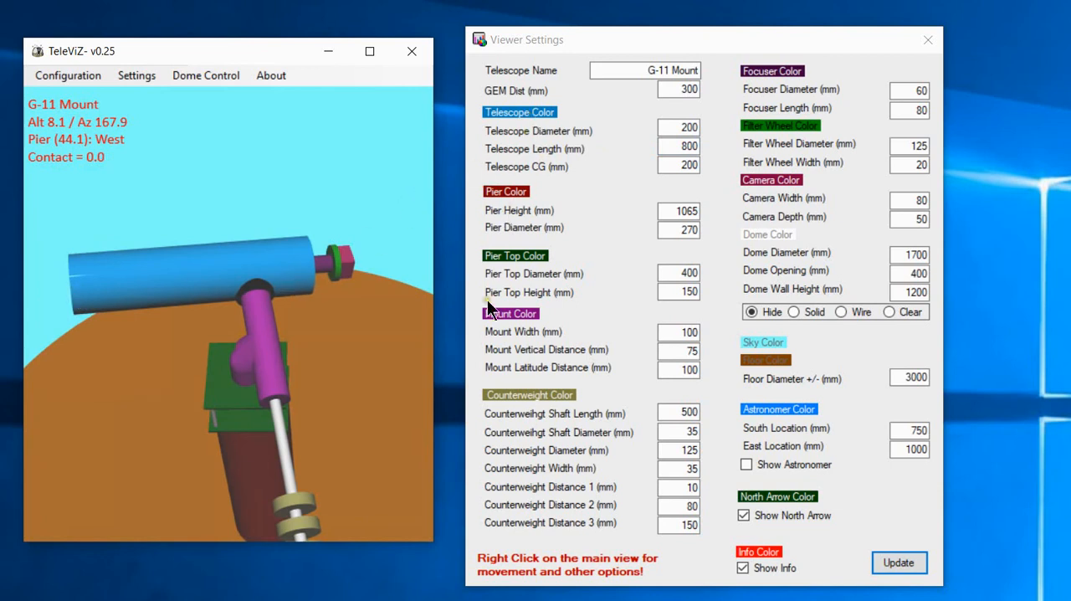
{"action": "left_click", "coordinate": [522, 115]}
{"action": "left_click", "coordinate": [522, 115]}
{"action": "left_click_drag", "start_coordinate": [595, 9], "coordinate": [654, 124]}
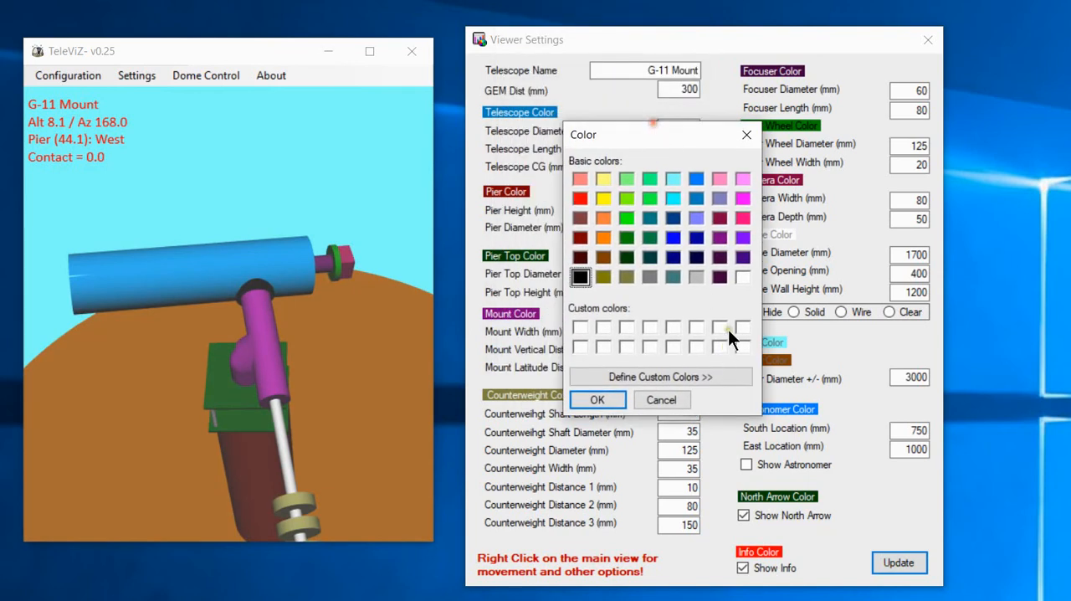
{"action": "left_click", "coordinate": [602, 219]}
{"action": "left_click", "coordinate": [597, 399]}
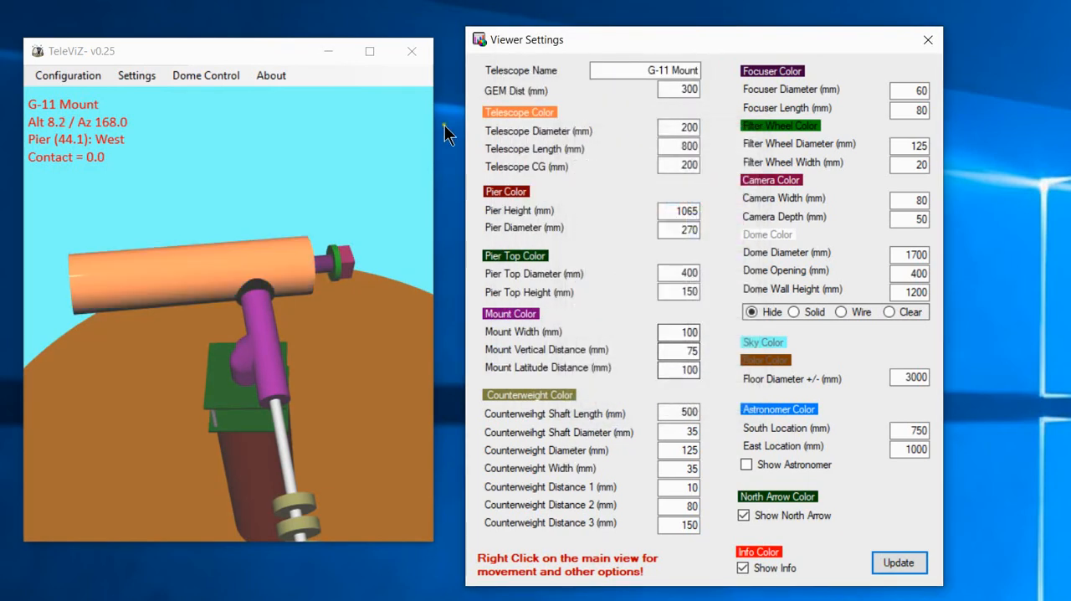
{"action": "left_click", "coordinate": [500, 113]}
{"action": "left_click", "coordinate": [569, 105]}
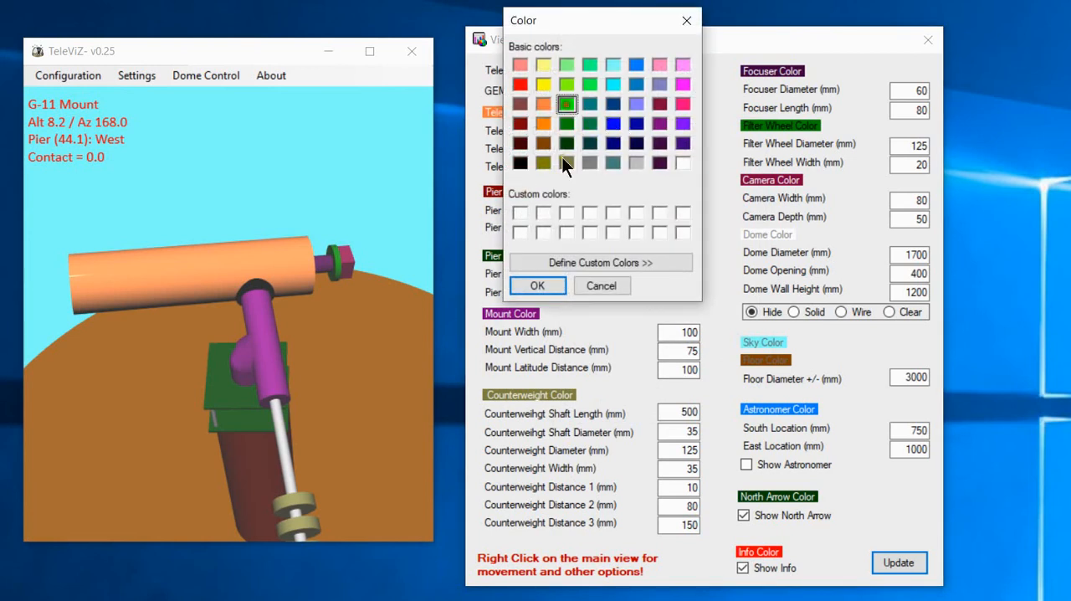
{"action": "left_click", "coordinate": [541, 283]}
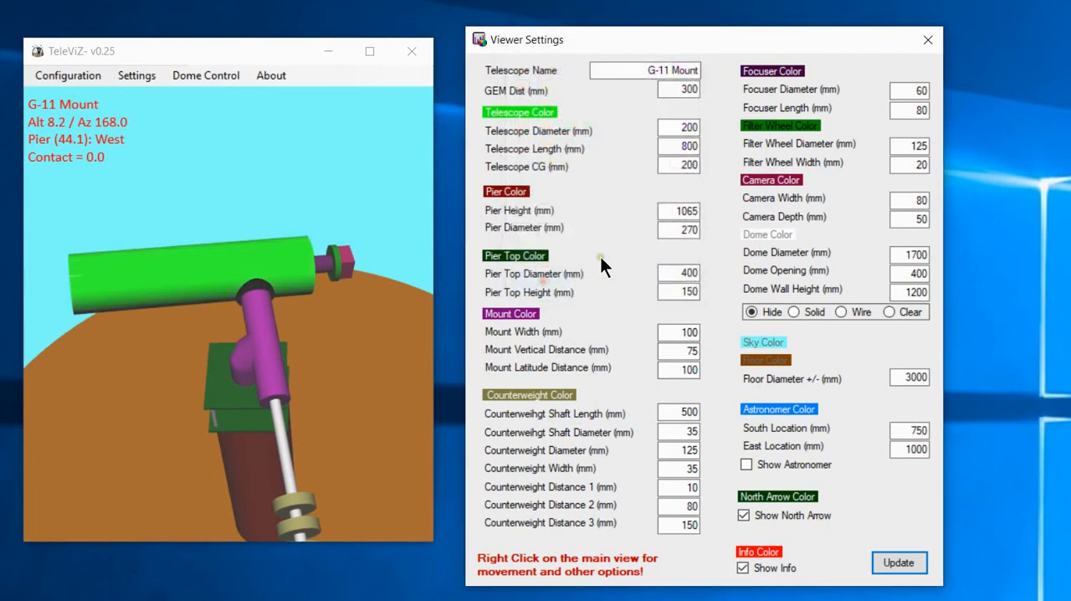
Change the telescope color to bright red.
{"action": "left_click", "coordinate": [505, 114]}
{"action": "left_click", "coordinate": [520, 84]}
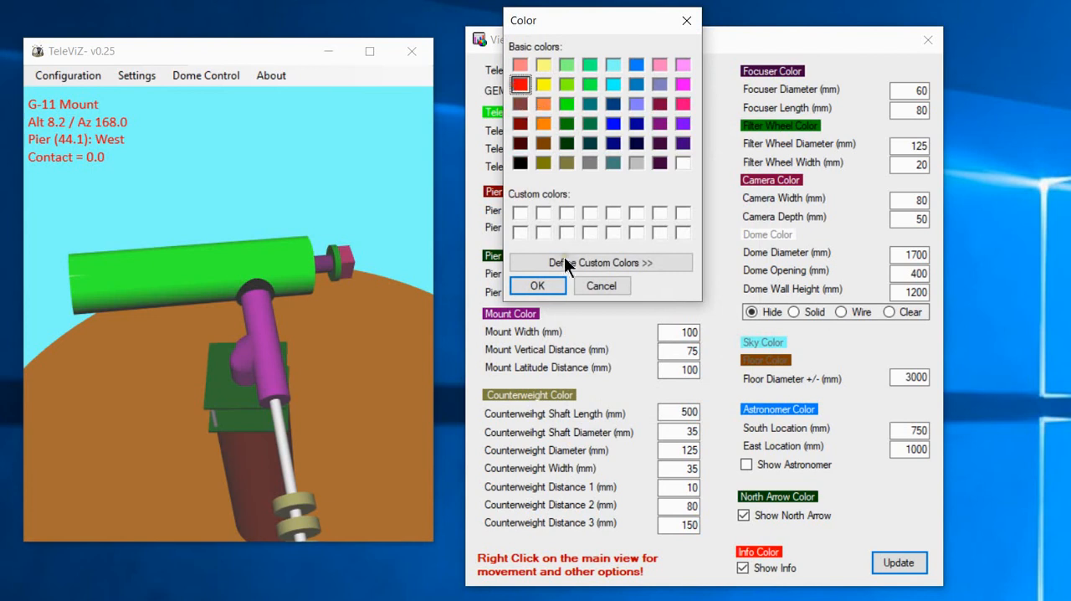
{"action": "left_click", "coordinate": [527, 288]}
Try a telescope CG of 0 mm and update the model, viewing the tube from the side.
{"action": "left_click_drag", "start_coordinate": [203, 314], "coordinate": [230, 267]}
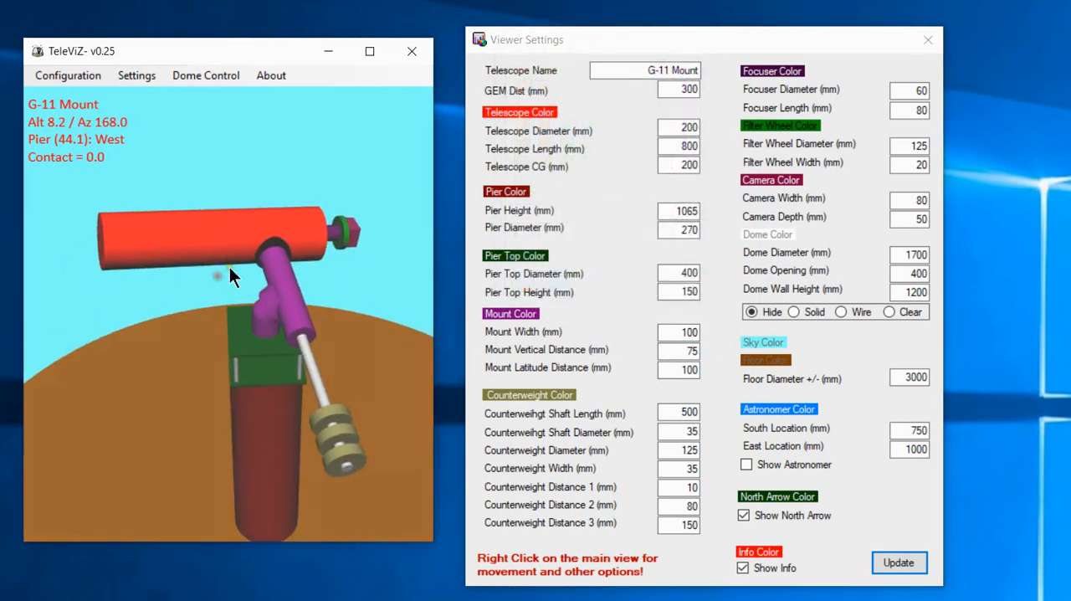
{"action": "scroll", "coordinate": [229, 267], "scroll_direction": "up", "scroll_amount": 1}
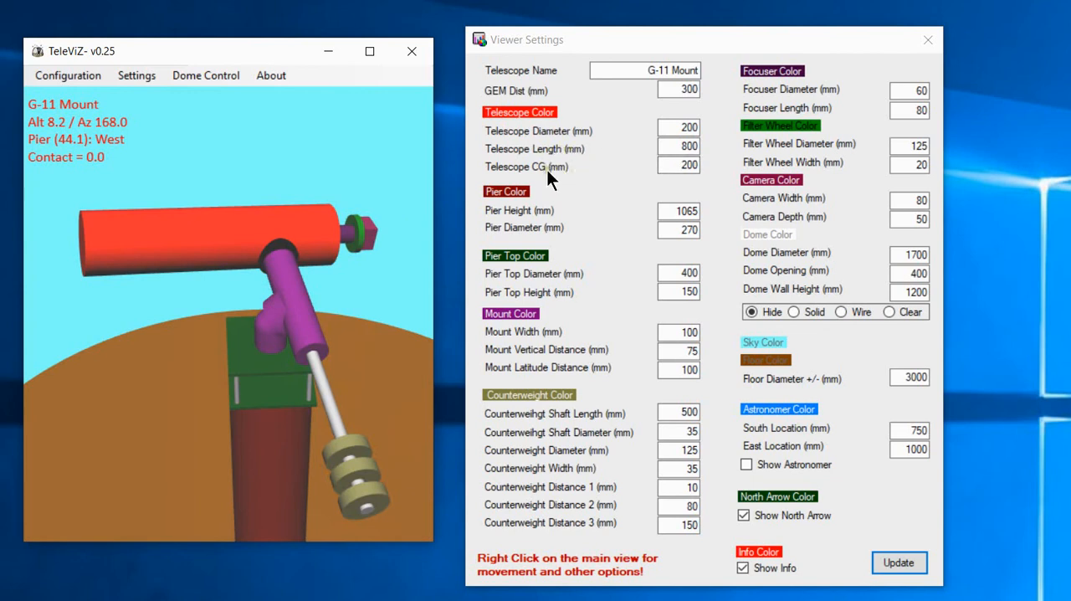
{"action": "double_click", "coordinate": [682, 165]}
{"action": "type", "text": "09"}
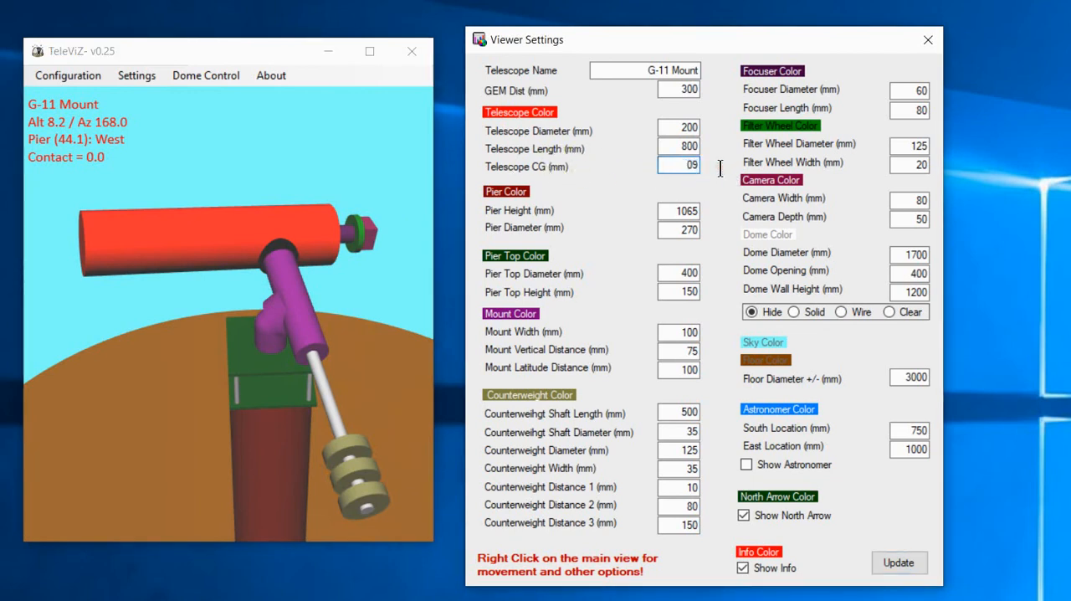
{"action": "key", "text": "BackSpace"}
{"action": "left_click", "coordinate": [895, 562]}
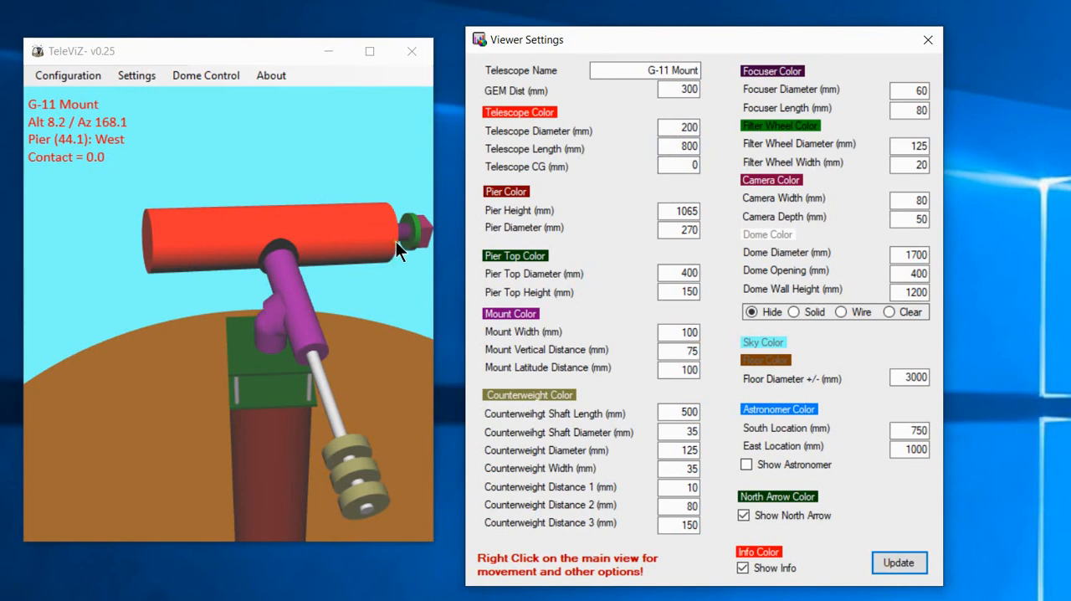
Try a telescope CG of 5 mm and reset it to 200 mm, updating the model each time.
{"action": "double_click", "coordinate": [679, 165]}
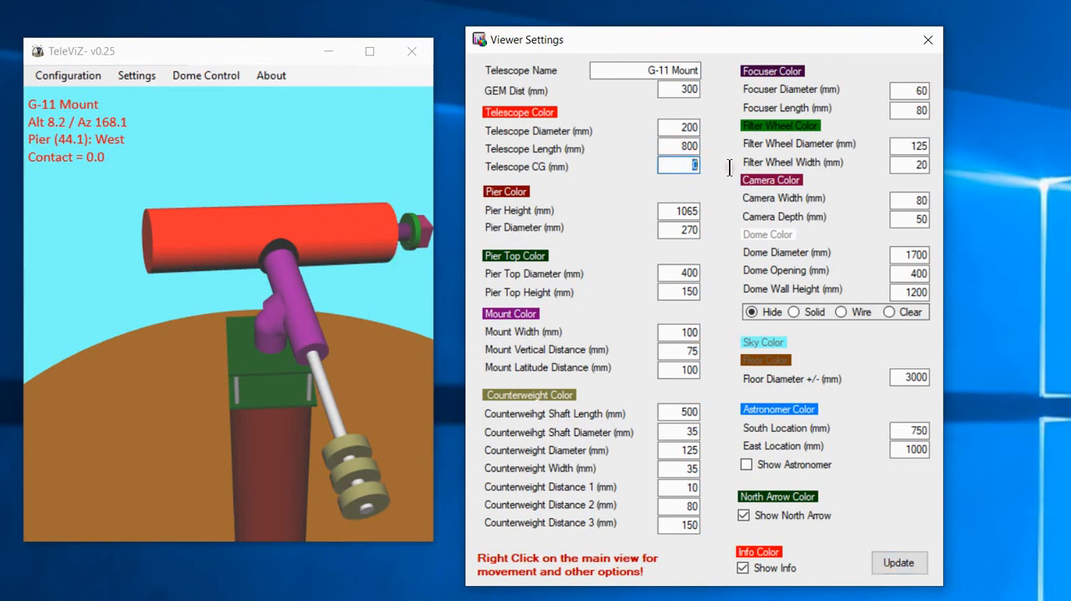
{"action": "type", "text": "5"}
{"action": "left_click", "coordinate": [883, 563]}
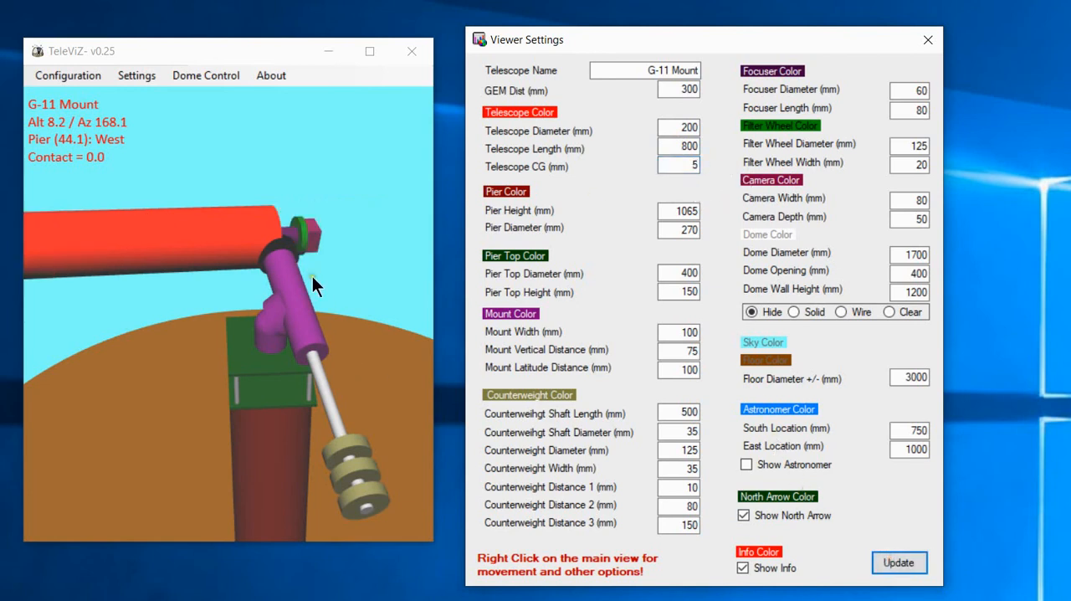
{"action": "double_click", "coordinate": [679, 166]}
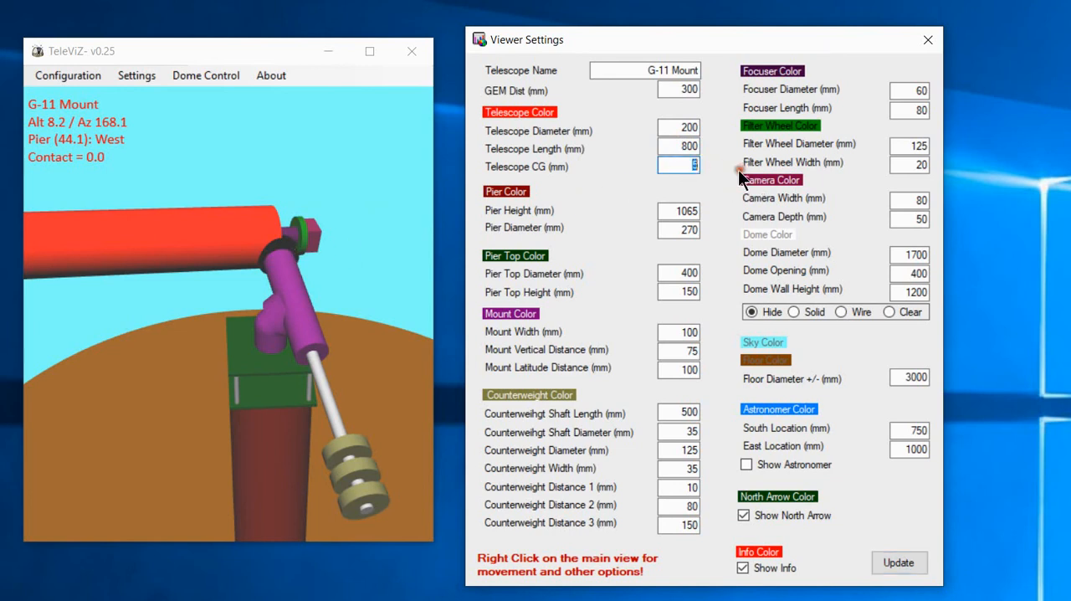
{"action": "type", "text": "200"}
{"action": "left_click", "coordinate": [894, 563]}
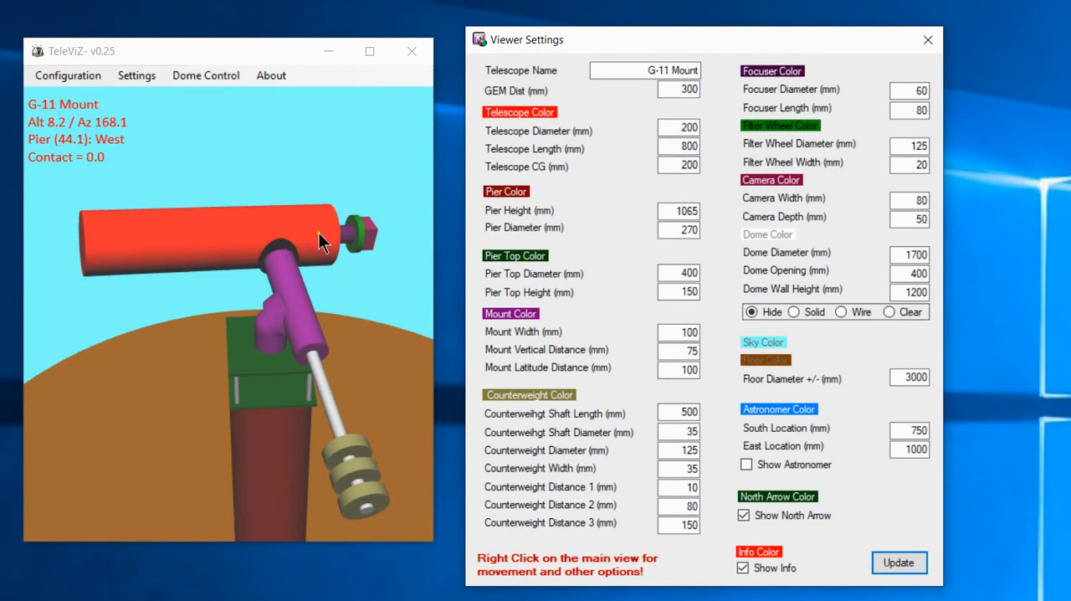
View the whole pier, set the pier diameter to 100 mm and update the model.
{"action": "left_click_drag", "start_coordinate": [308, 250], "coordinate": [271, 402]}
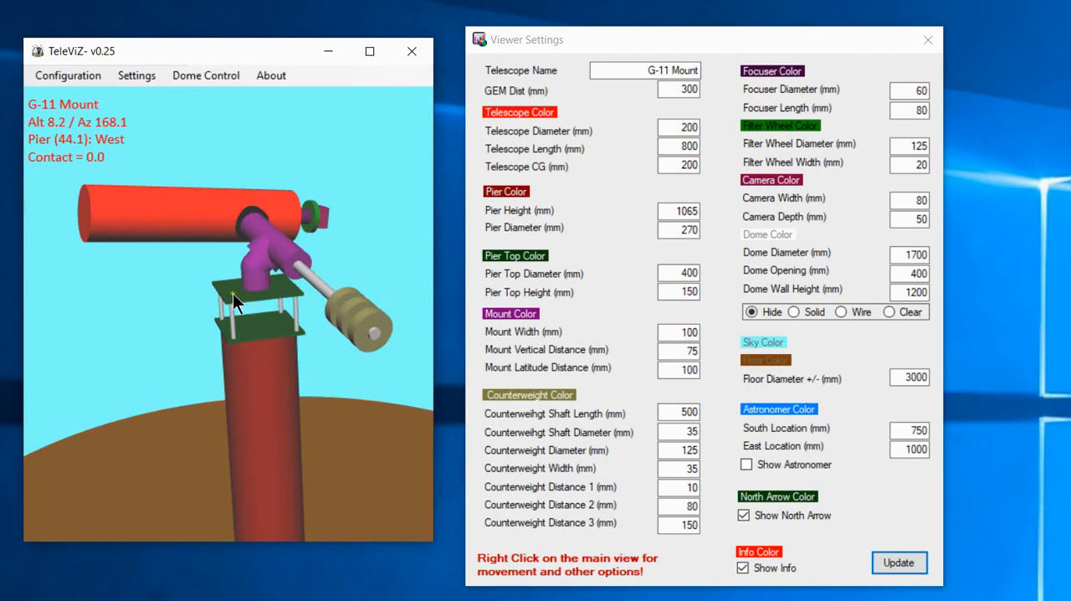
{"action": "right_click_drag", "start_coordinate": [242, 294], "coordinate": [249, 459]}
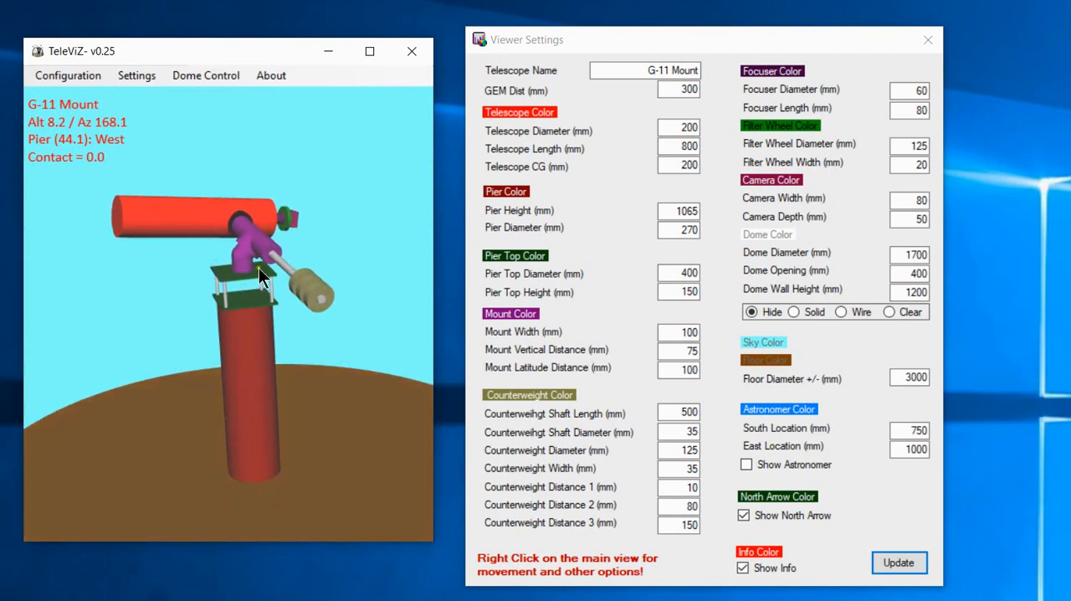
{"action": "double_click", "coordinate": [667, 229]}
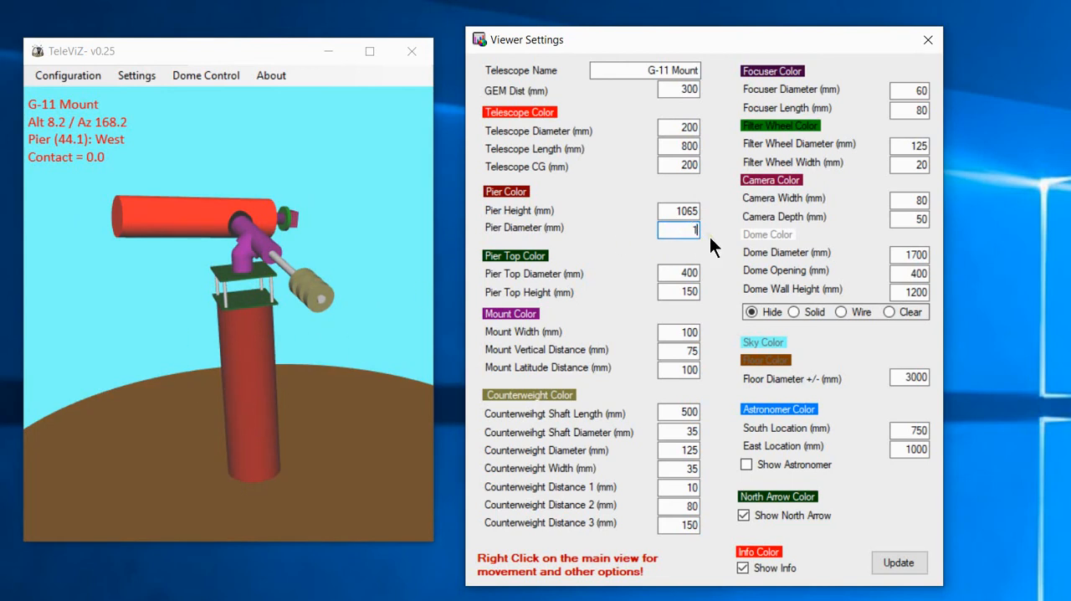
{"action": "type", "text": "00"}
{"action": "key", "text": "Tab"}
{"action": "left_click", "coordinate": [898, 563]}
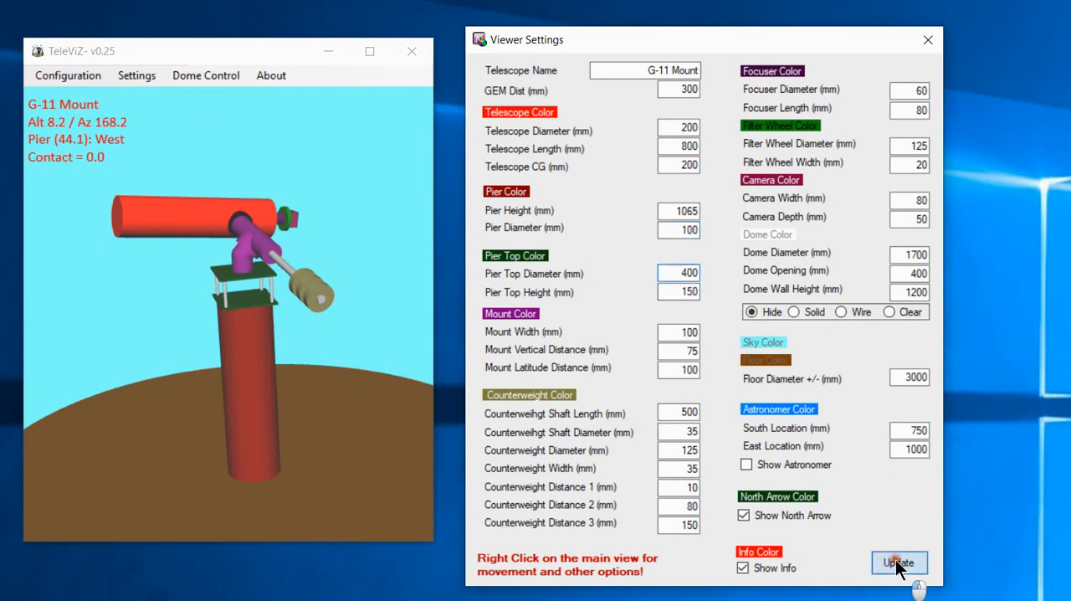
{"action": "scroll", "coordinate": [253, 335], "scroll_direction": "up", "scroll_amount": 2}
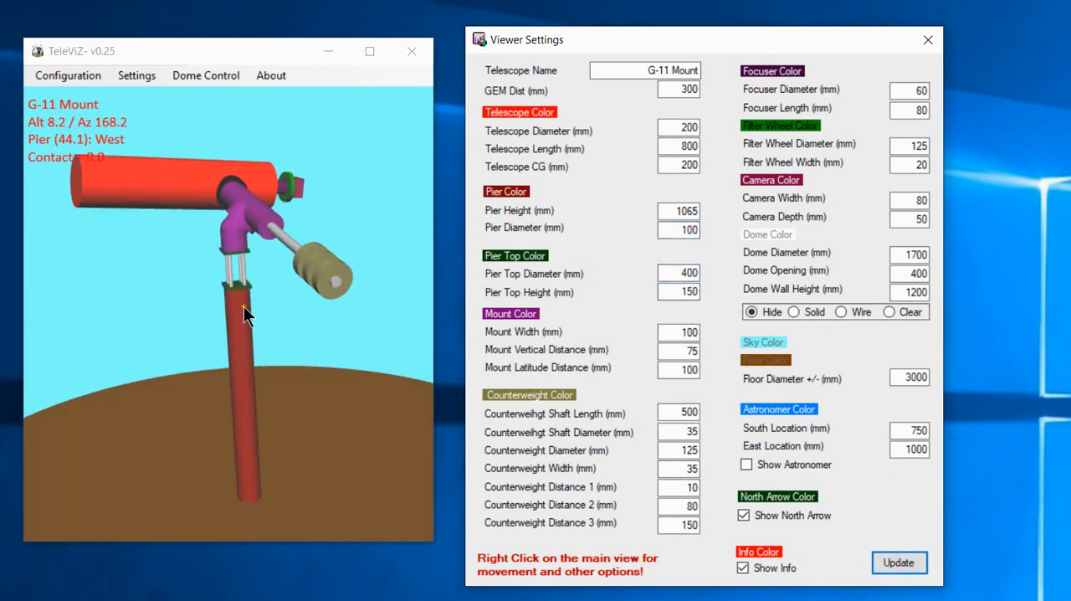
Set the pier diameter to 75 mm, update the model and examine the support from several angles.
{"action": "left_click_drag", "start_coordinate": [672, 234], "coordinate": [717, 239]}
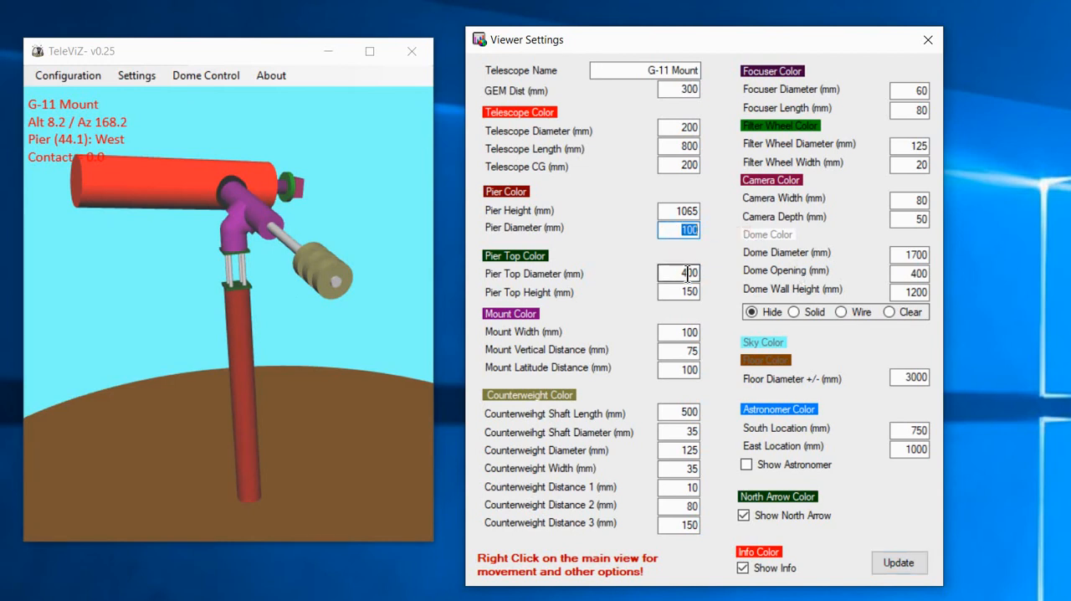
{"action": "type", "text": "75"}
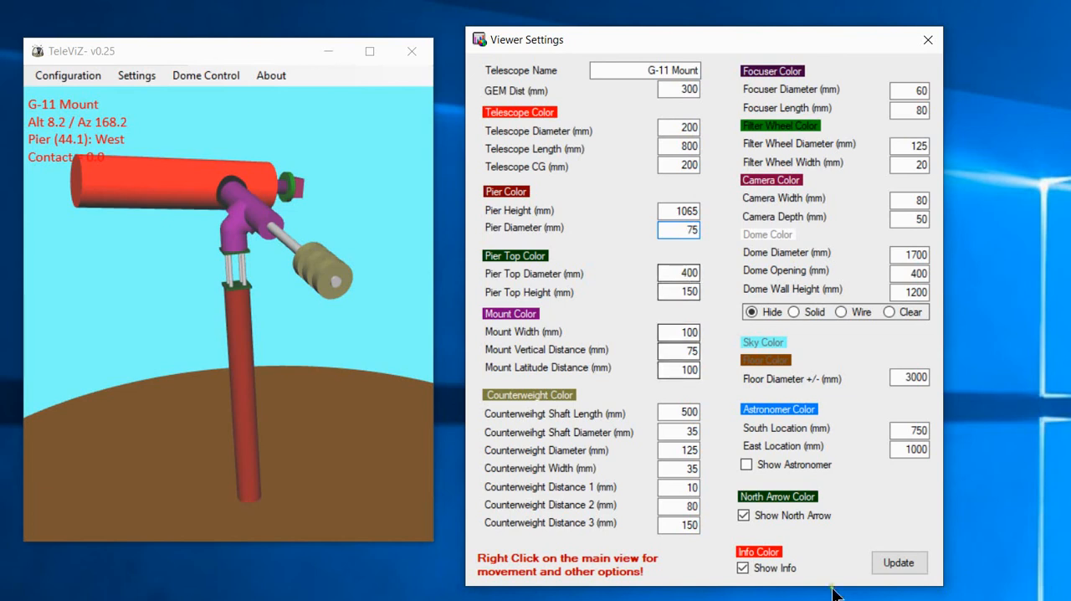
{"action": "left_click", "coordinate": [898, 566]}
{"action": "scroll", "coordinate": [220, 357], "scroll_direction": "down", "scroll_amount": 2}
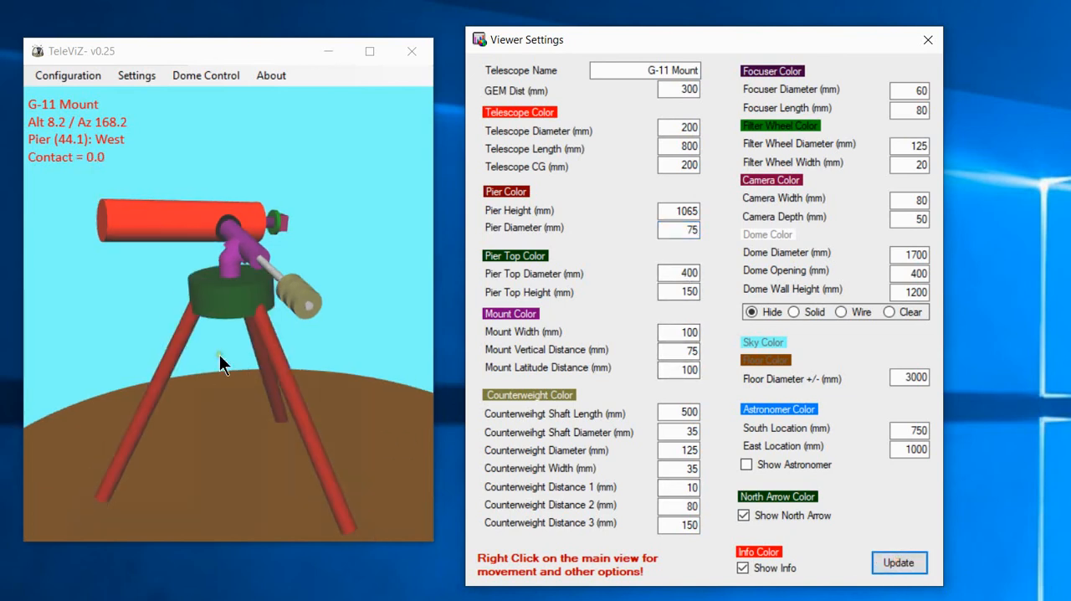
{"action": "left_click_drag", "start_coordinate": [221, 357], "coordinate": [232, 407]}
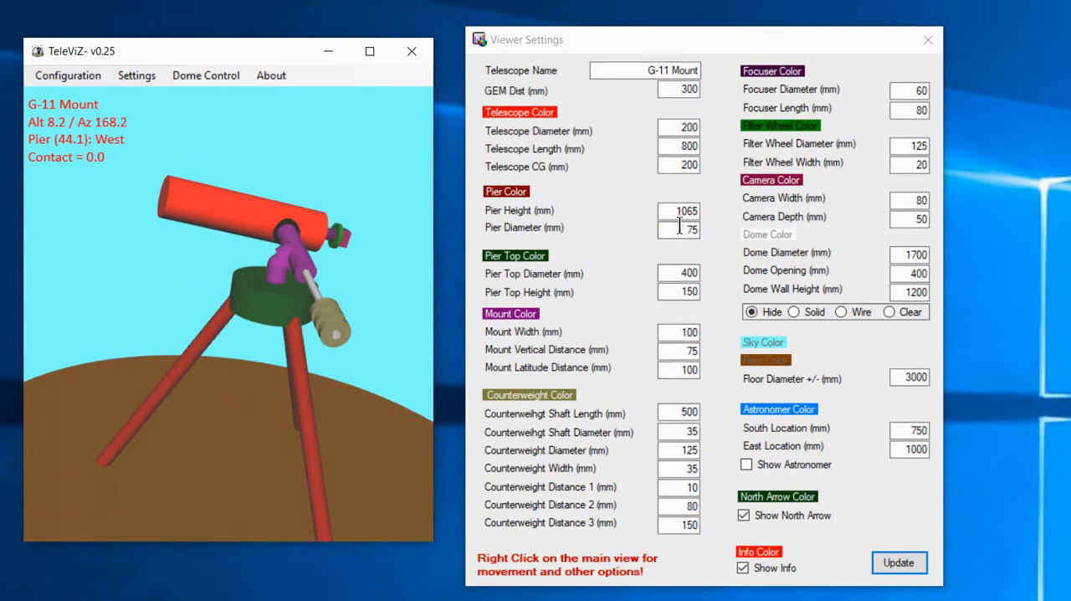
{"action": "left_click_drag", "start_coordinate": [279, 333], "coordinate": [255, 313]}
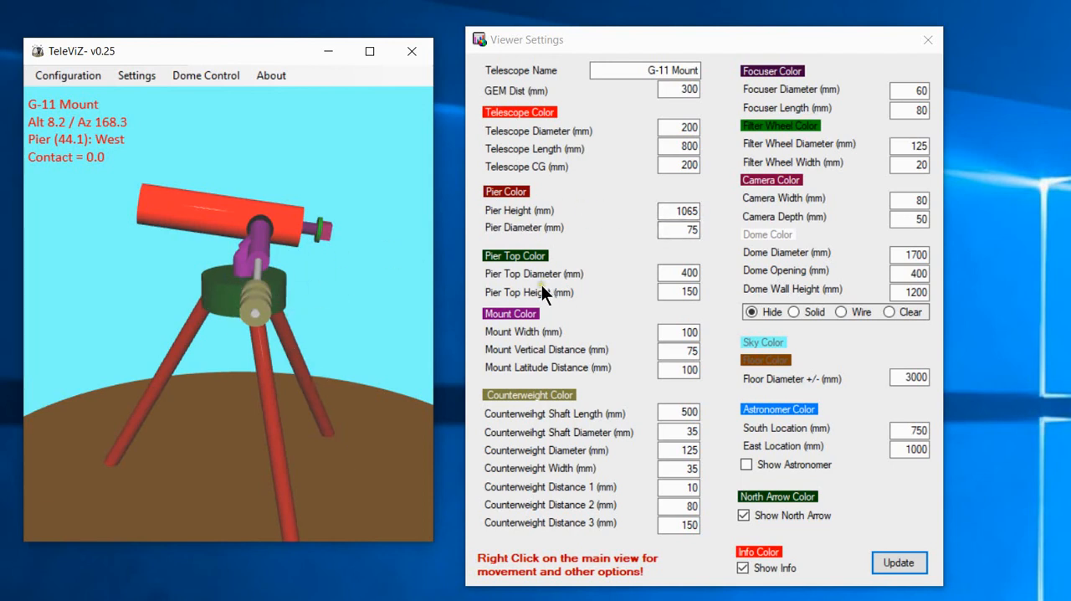
Set the pier top diameter to 200 mm, update the model and examine the pier top up close.
{"action": "double_click", "coordinate": [681, 272]}
{"action": "type", "text": "200"}
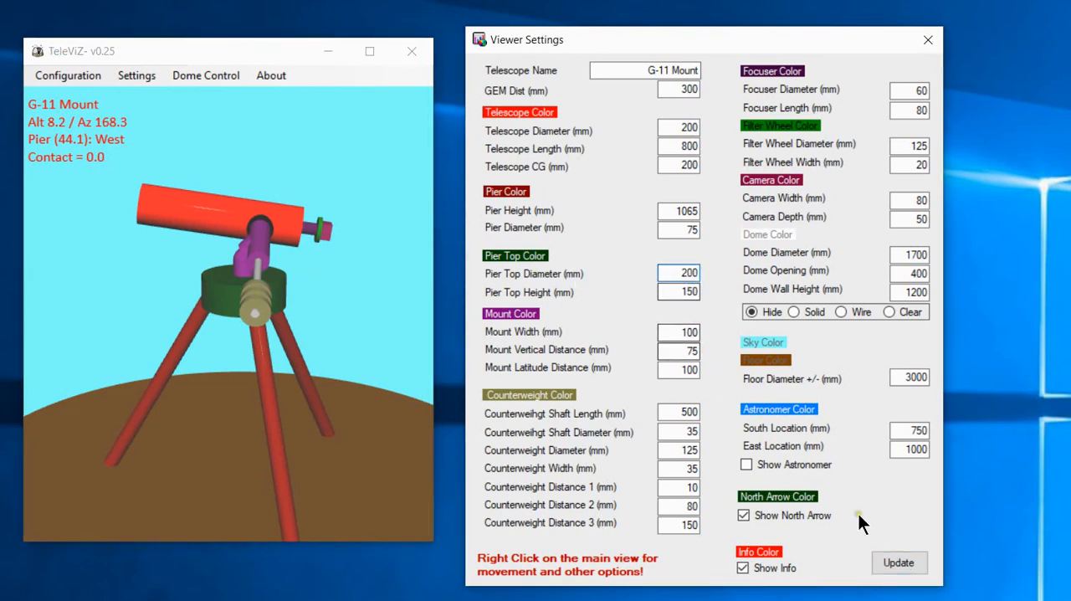
{"action": "left_click", "coordinate": [893, 562]}
{"action": "left_click_drag", "start_coordinate": [252, 295], "coordinate": [218, 264]}
{"action": "scroll", "coordinate": [288, 315], "scroll_direction": "up", "scroll_amount": 4}
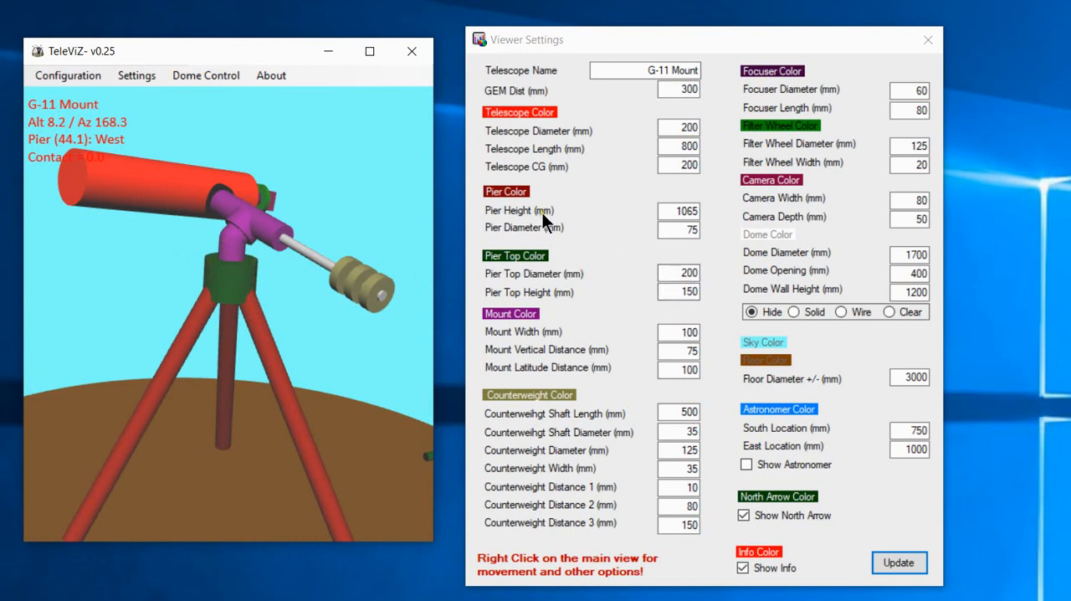
Set the pier top height to 300 mm and update the model.
{"action": "double_click", "coordinate": [678, 291]}
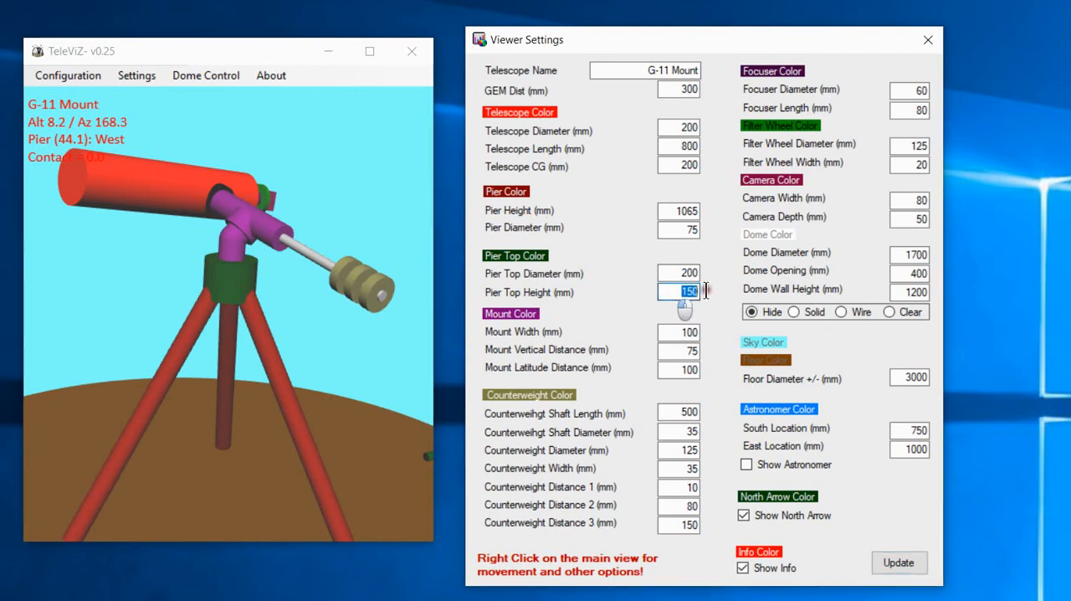
{"action": "type", "text": "300"}
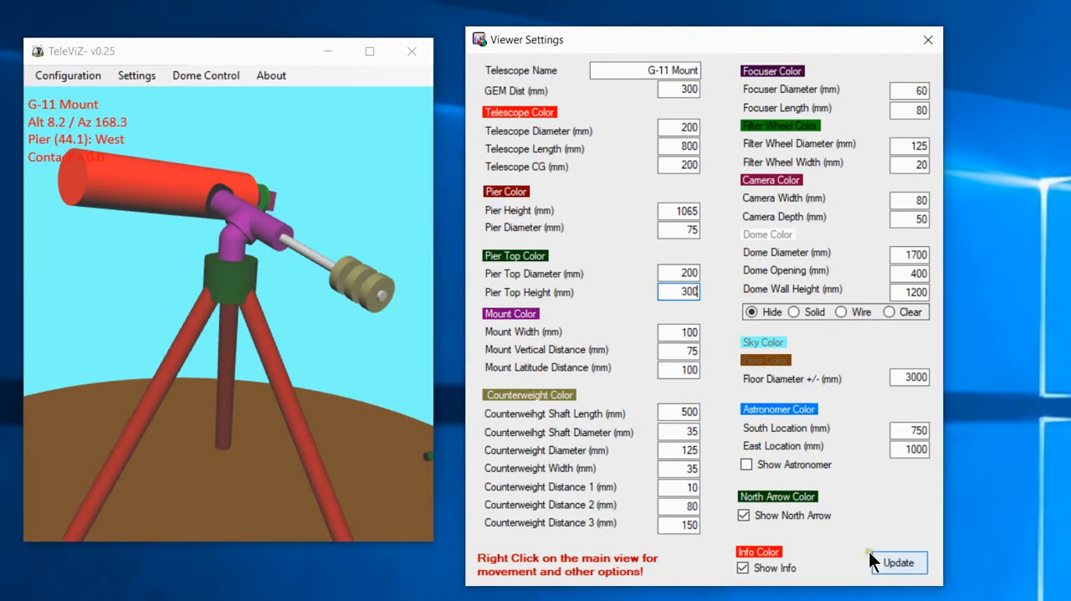
{"action": "left_click", "coordinate": [889, 561]}
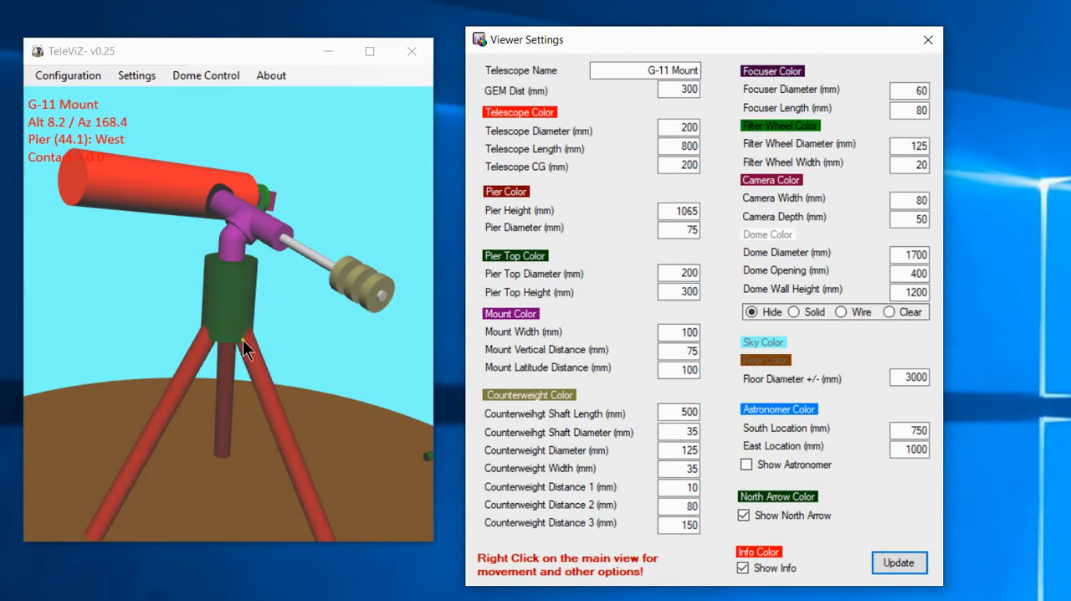
Set the mount width to 25 mm, update the model and examine the mount above the pier top.
{"action": "scroll", "coordinate": [290, 271], "scroll_direction": "down", "scroll_amount": 2}
{"action": "left_click", "coordinate": [205, 345]}
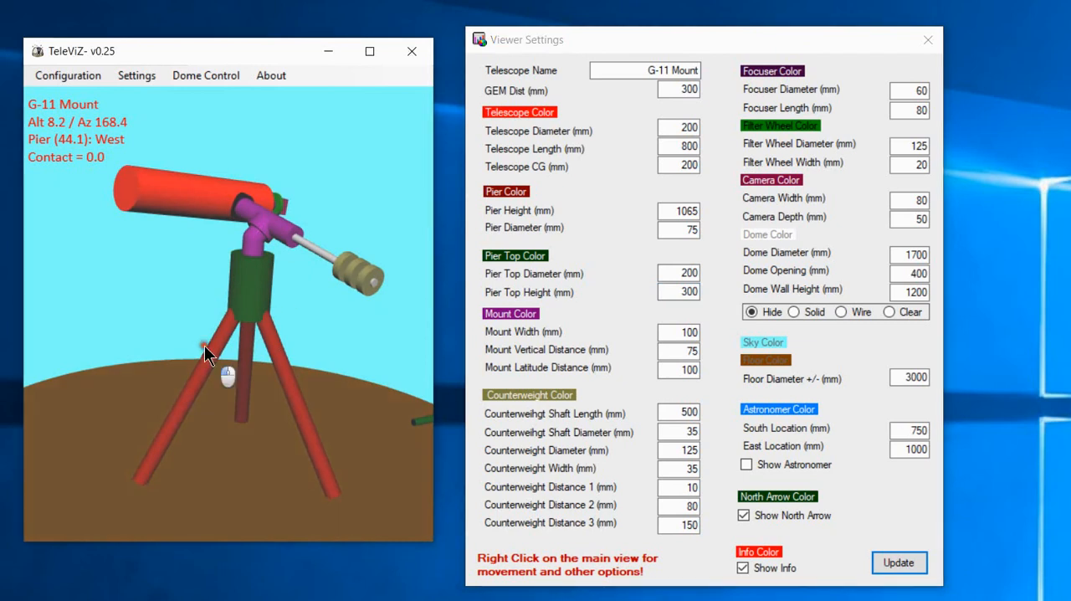
{"action": "left_click_drag", "start_coordinate": [205, 345], "coordinate": [235, 331]}
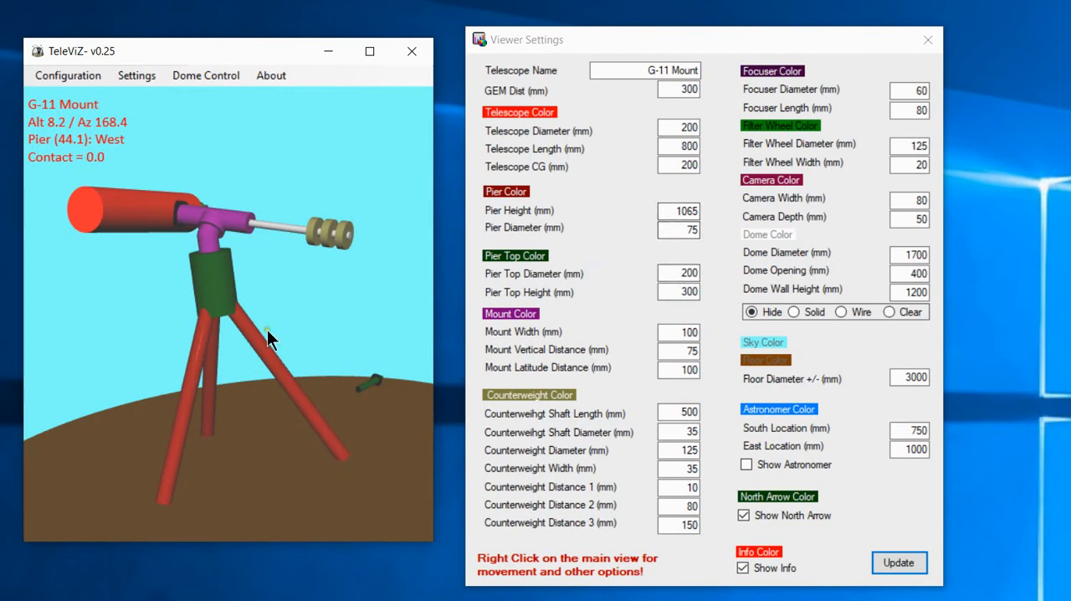
{"action": "left_click_drag", "start_coordinate": [267, 330], "coordinate": [336, 336]}
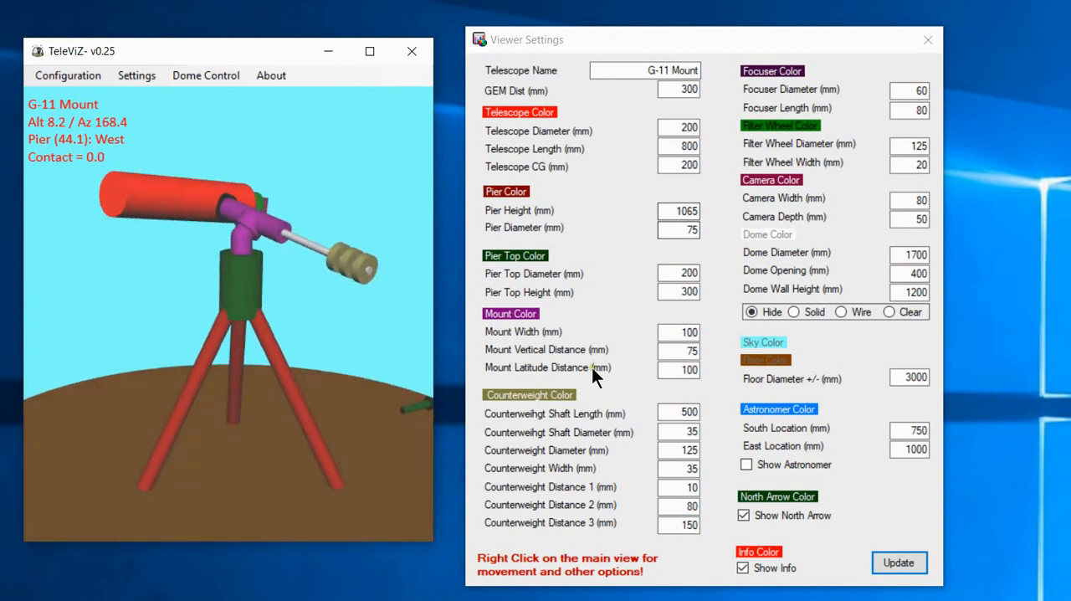
{"action": "scroll", "coordinate": [184, 260], "scroll_direction": "up", "scroll_amount": 6}
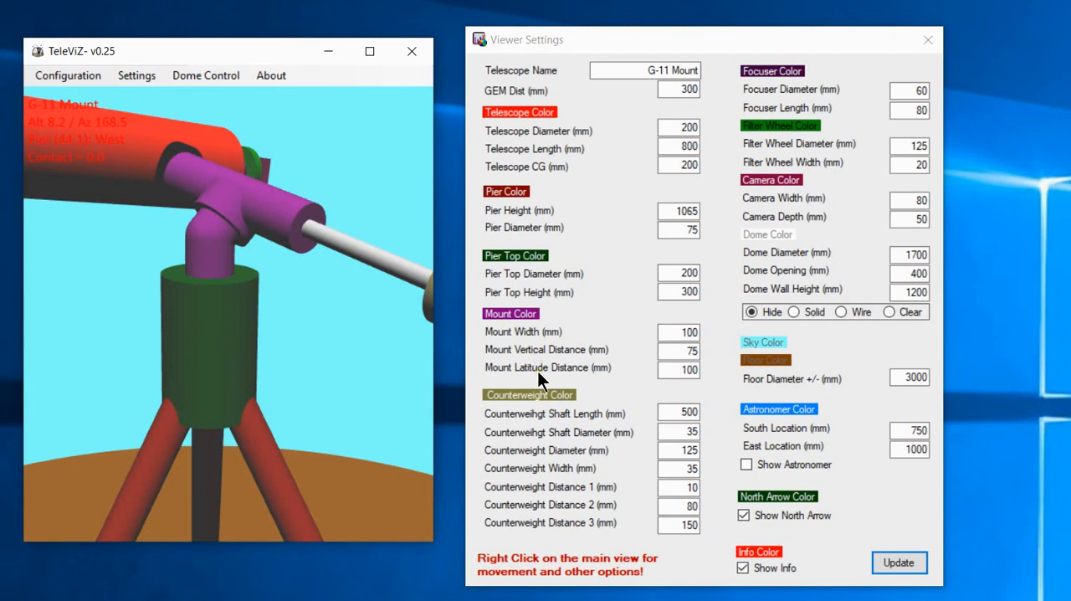
{"action": "double_click", "coordinate": [680, 332]}
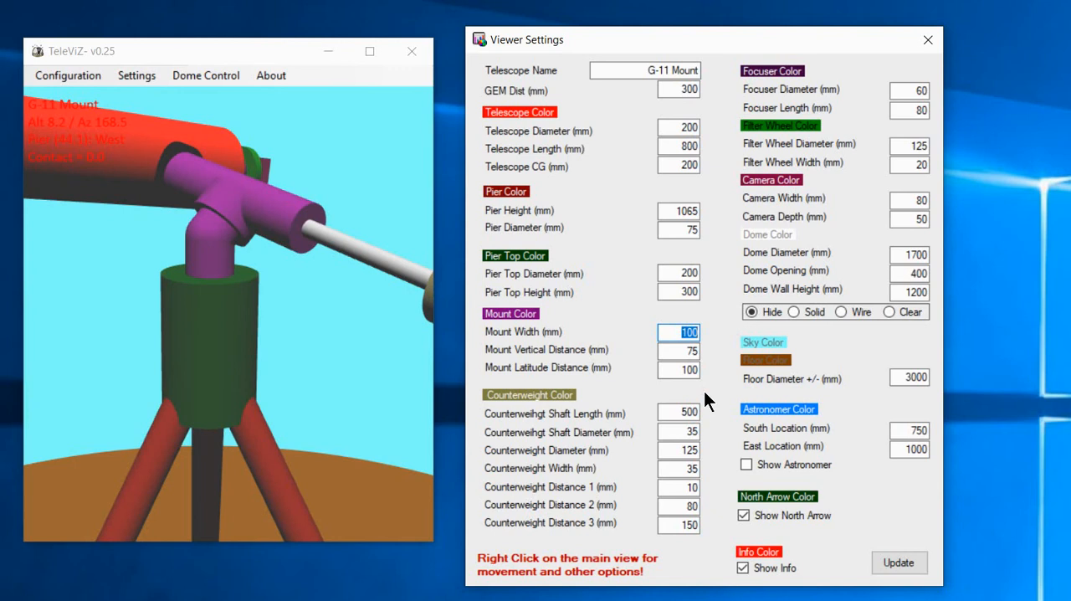
{"action": "type", "text": "25"}
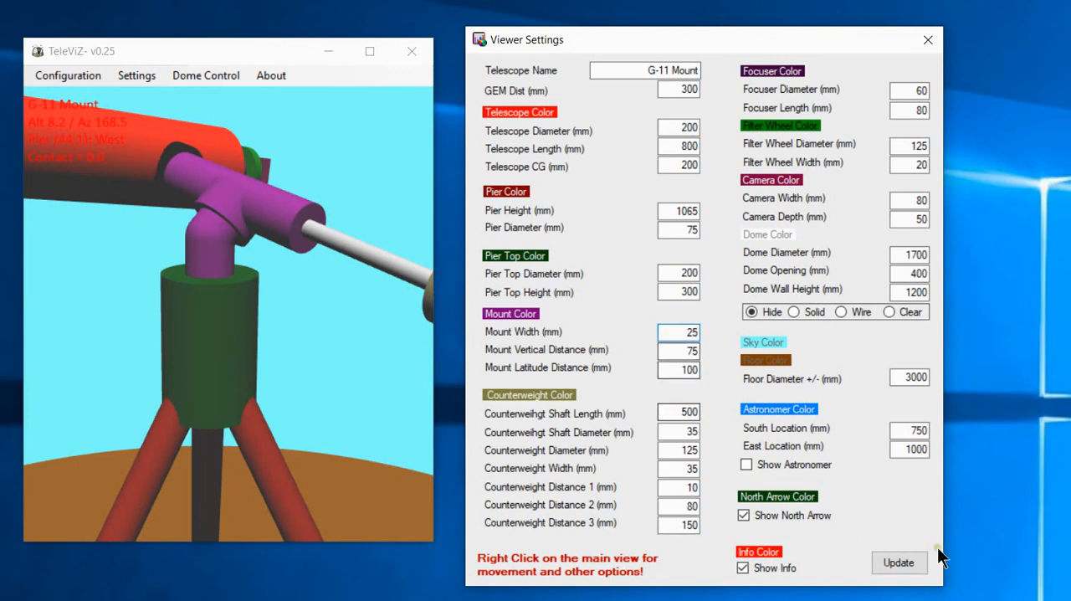
{"action": "left_click", "coordinate": [903, 559]}
{"action": "left_click", "coordinate": [235, 316]}
{"action": "left_click_drag", "start_coordinate": [235, 316], "coordinate": [233, 265]}
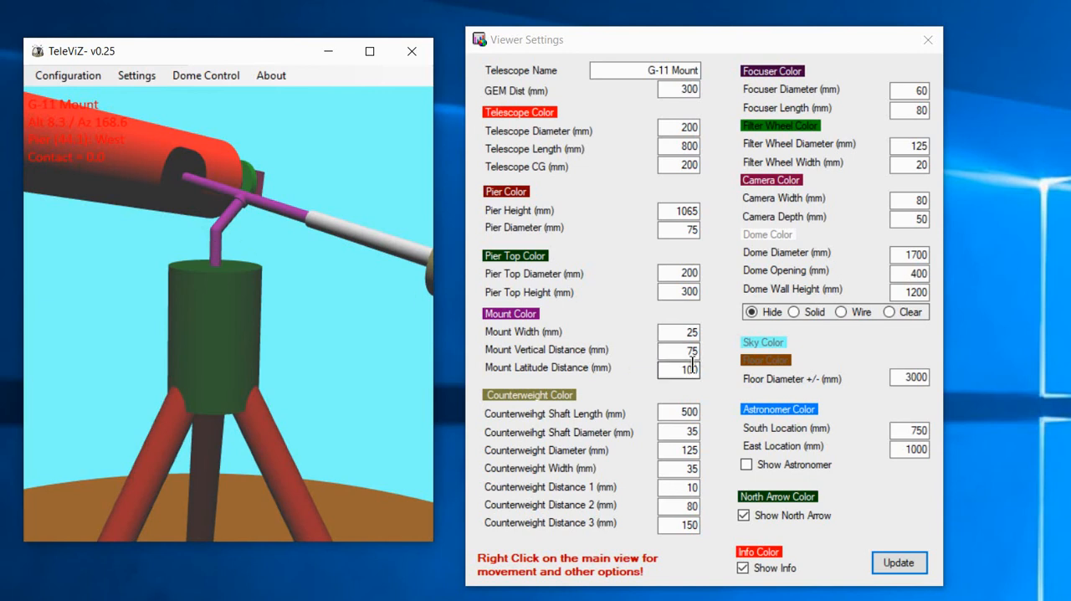
Set the mount width to 100 mm and update the model.
{"action": "scroll", "coordinate": [252, 284], "scroll_direction": "down", "scroll_amount": 5}
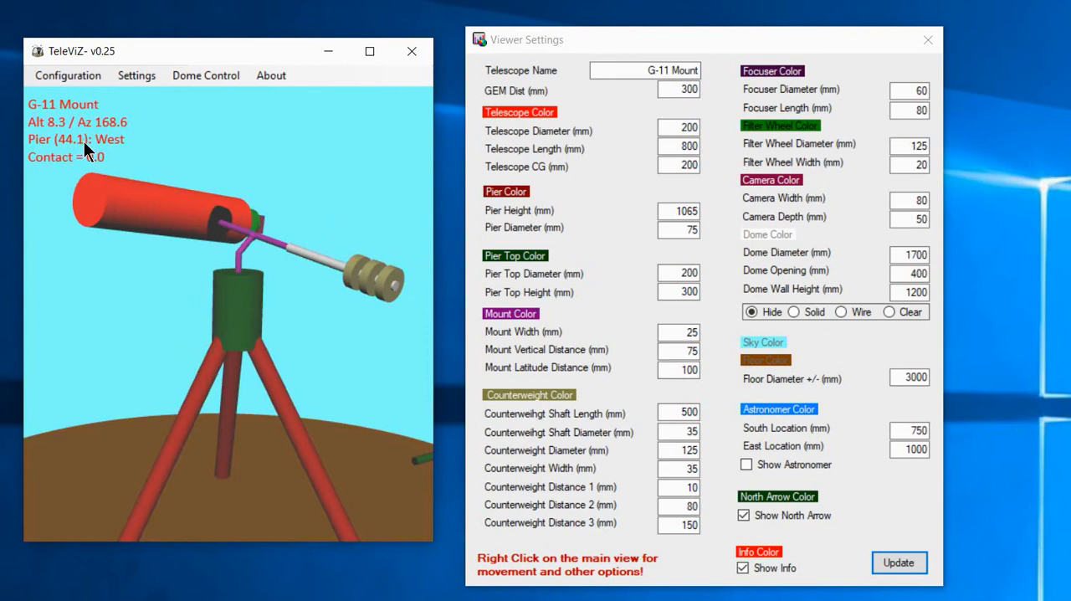
{"action": "scroll", "coordinate": [220, 248], "scroll_direction": "up", "scroll_amount": 5}
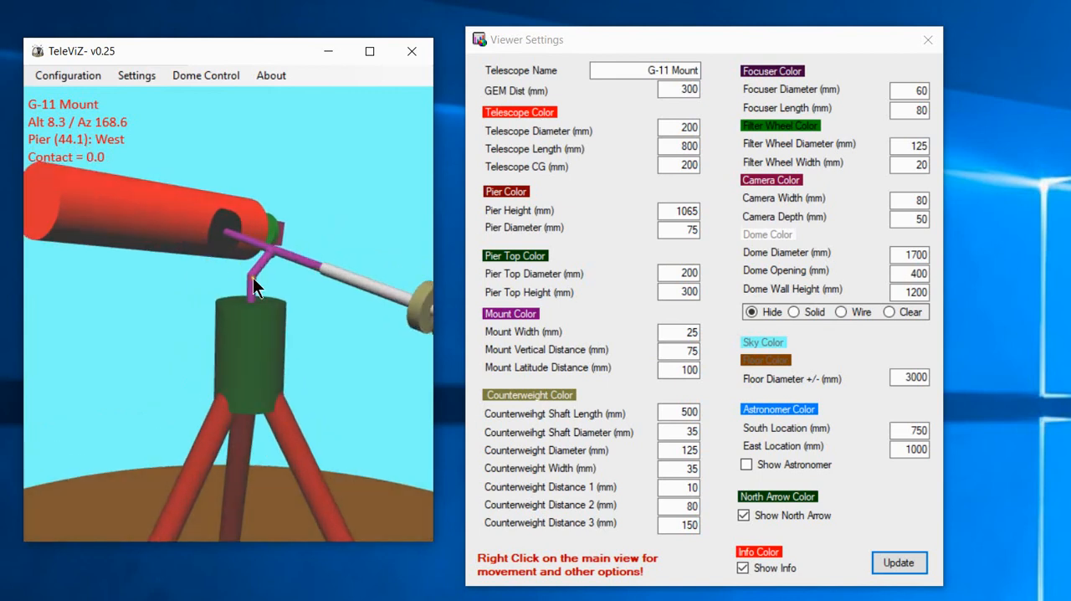
{"action": "scroll", "coordinate": [300, 315], "scroll_direction": "up", "scroll_amount": 1}
{"action": "double_click", "coordinate": [687, 332]}
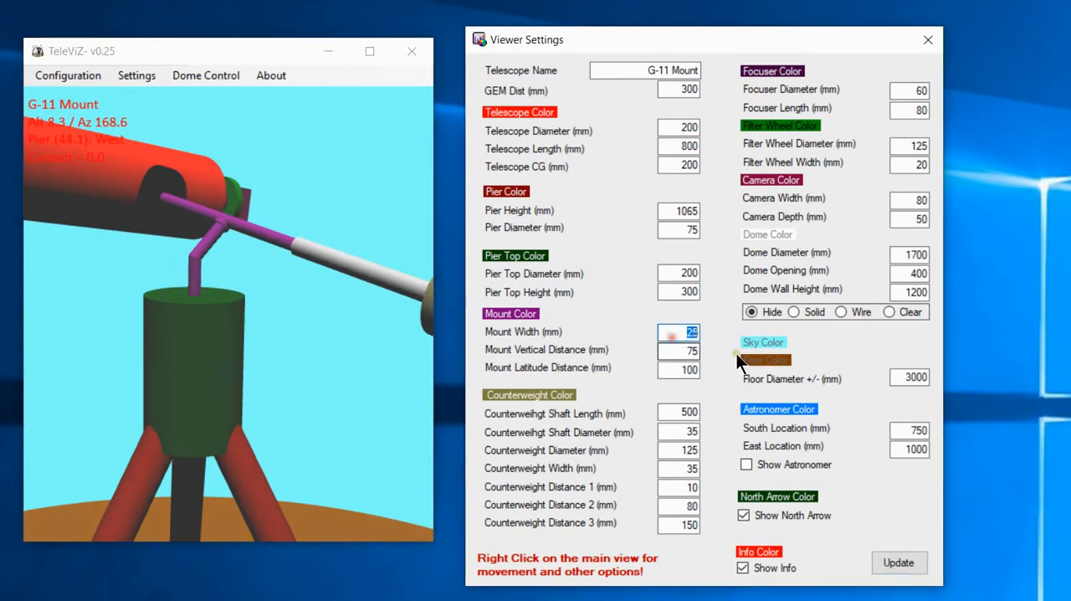
{"action": "type", "text": "100"}
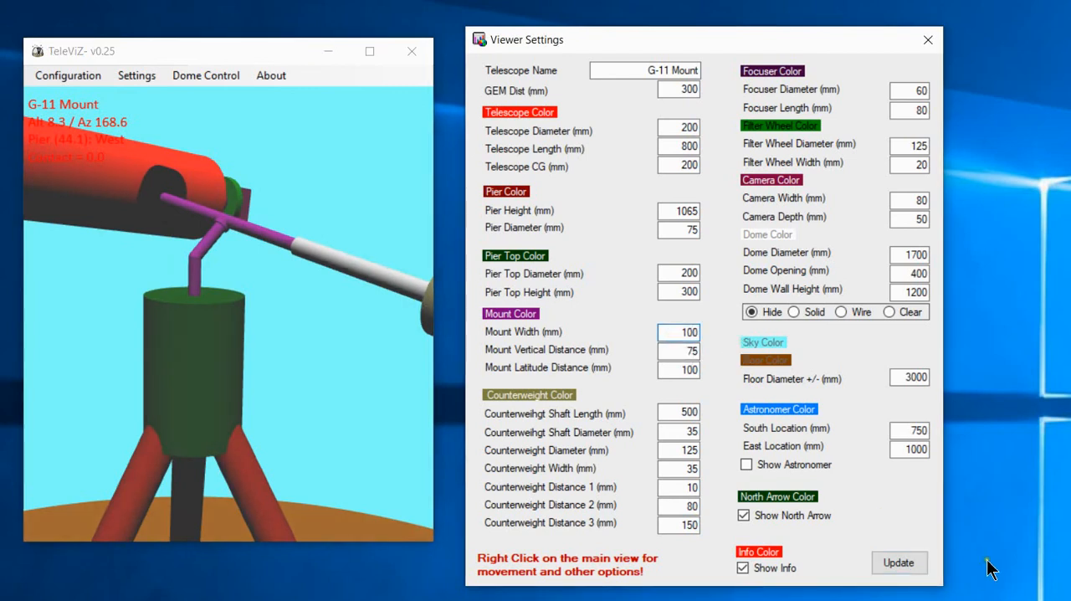
{"action": "left_click", "coordinate": [909, 562]}
Examine the mount head and its joint with the pier top from several angles and distances.
{"action": "left_click_drag", "start_coordinate": [185, 319], "coordinate": [275, 247]}
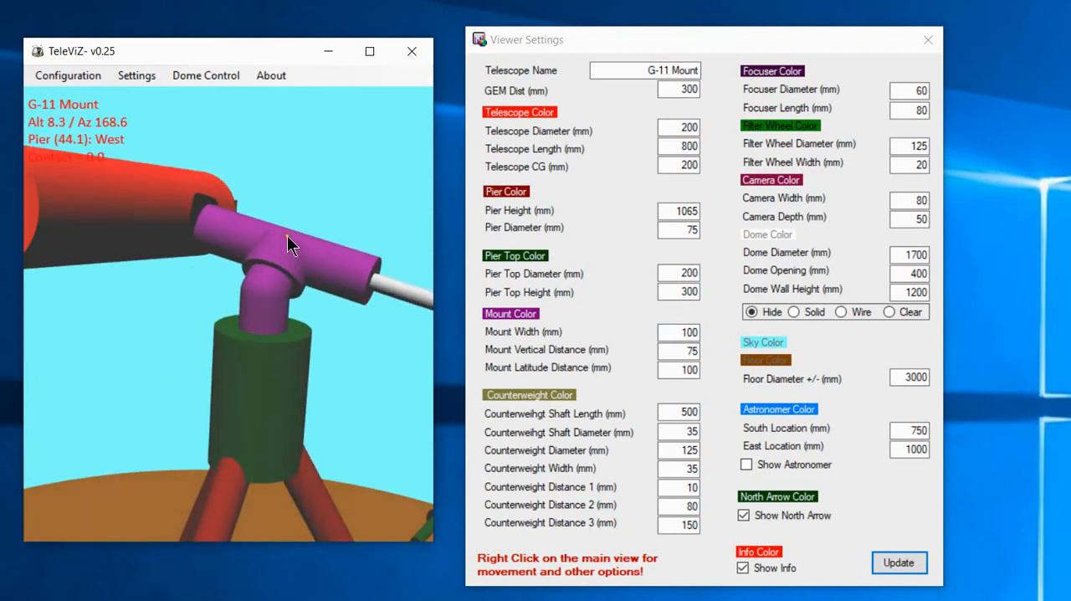
{"action": "left_click_drag", "start_coordinate": [70, 196], "coordinate": [303, 225]}
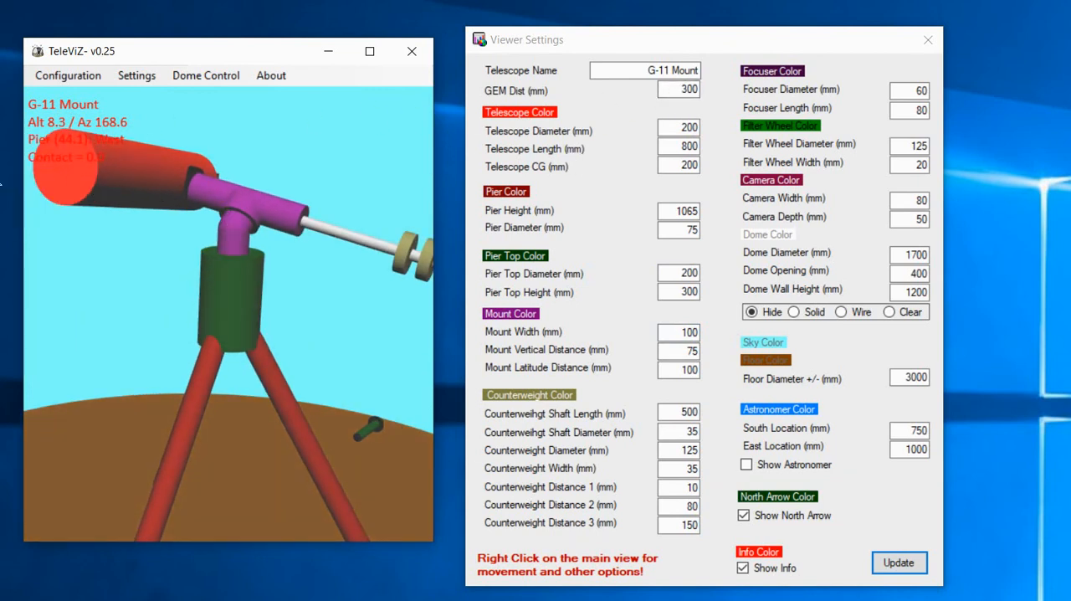
{"action": "scroll", "coordinate": [211, 188], "scroll_direction": "up", "scroll_amount": 10}
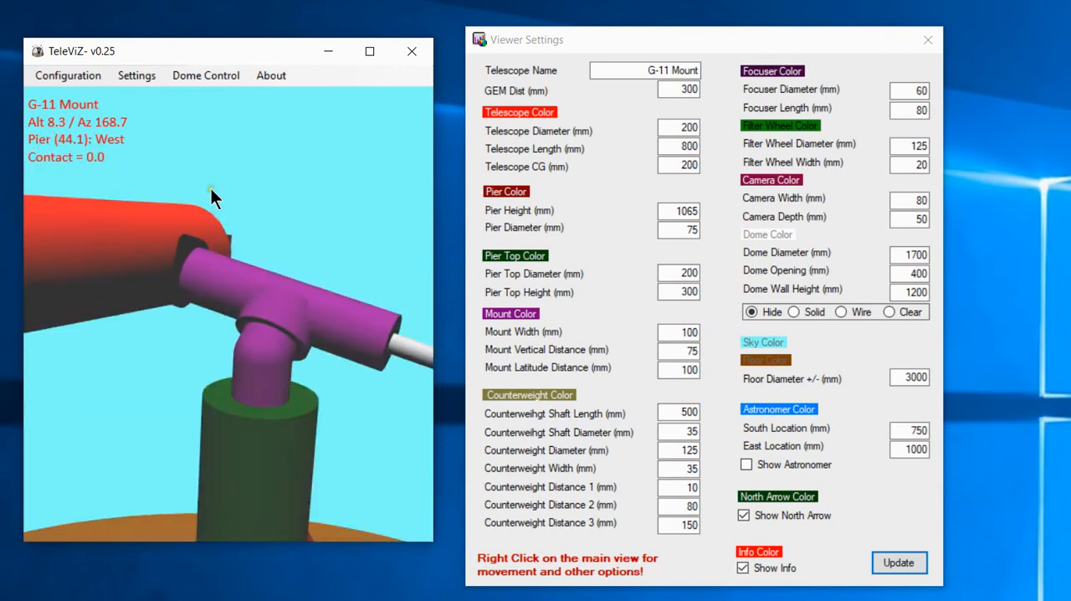
{"action": "left_click_drag", "start_coordinate": [239, 321], "coordinate": [224, 249]}
{"action": "left_click_drag", "start_coordinate": [226, 343], "coordinate": [238, 324]}
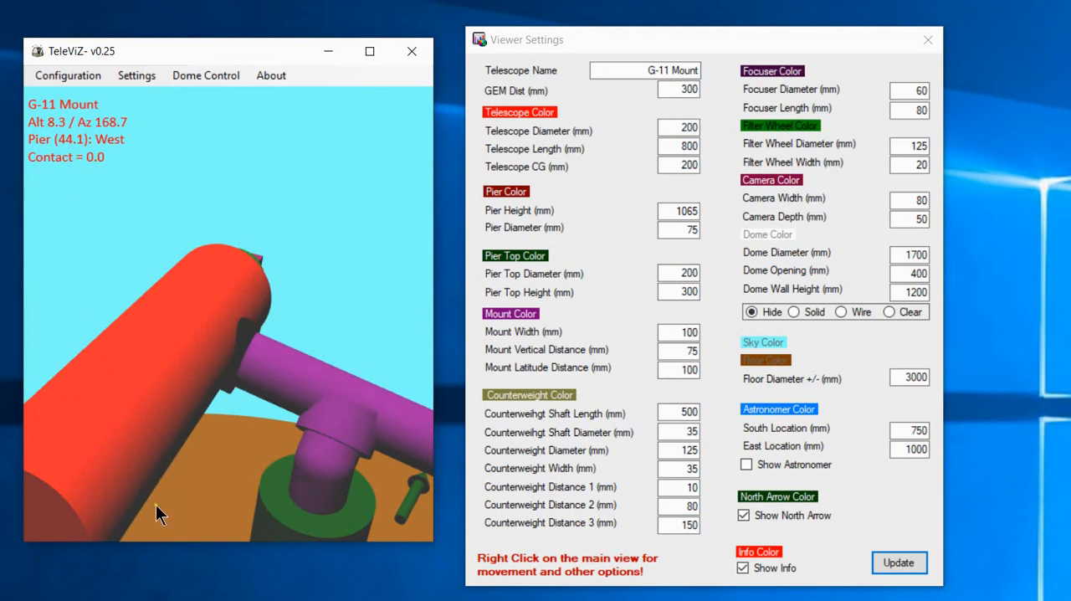
{"action": "scroll", "coordinate": [252, 334], "scroll_direction": "down", "scroll_amount": 5}
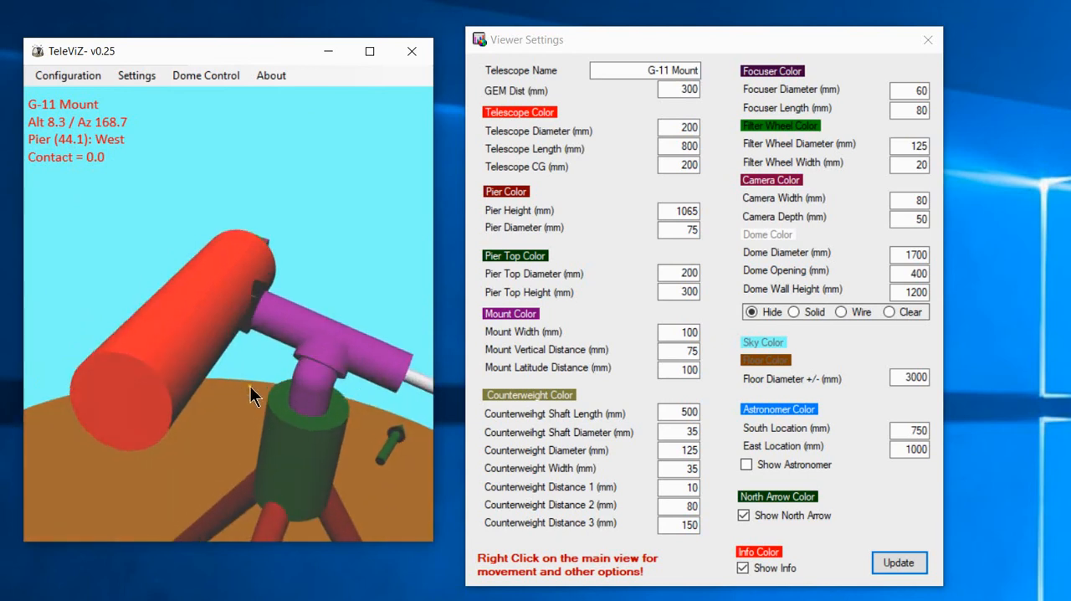
{"action": "scroll", "coordinate": [241, 262], "scroll_direction": "up", "scroll_amount": 5}
{"action": "scroll", "coordinate": [252, 247], "scroll_direction": "down", "scroll_amount": 3}
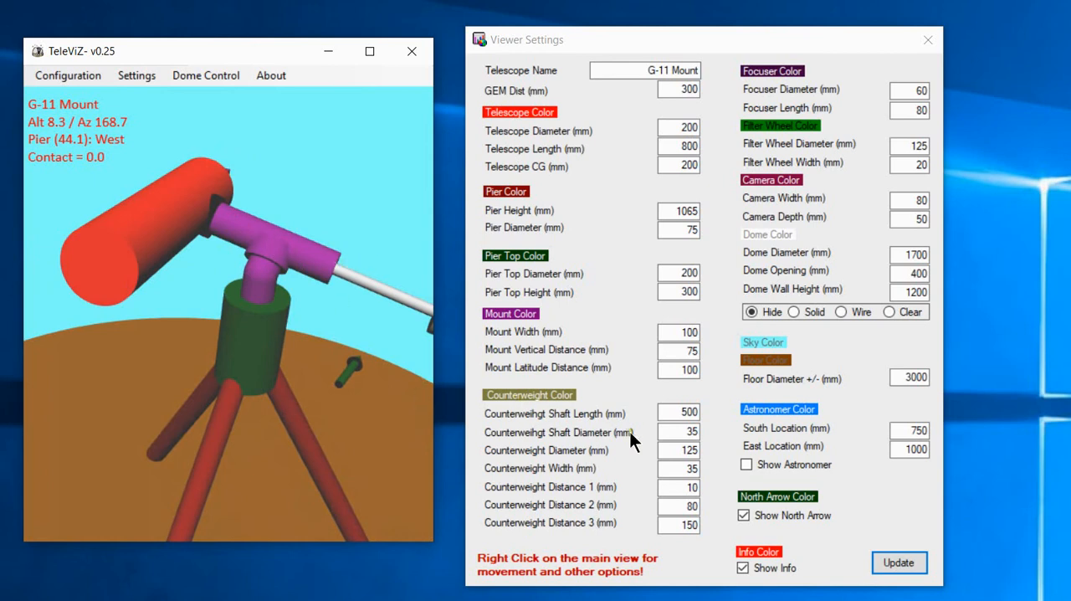
Set the counterweight shaft length to 200 mm, update the model and view the counterweights from above.
{"action": "left_click_drag", "start_coordinate": [265, 294], "coordinate": [289, 304]}
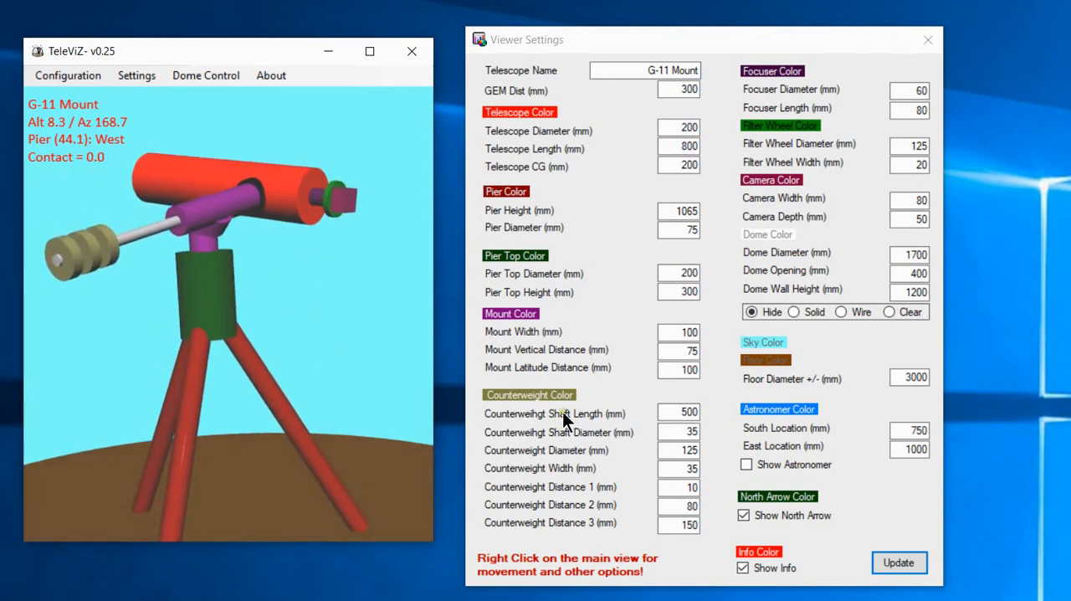
{"action": "left_click", "coordinate": [532, 412]}
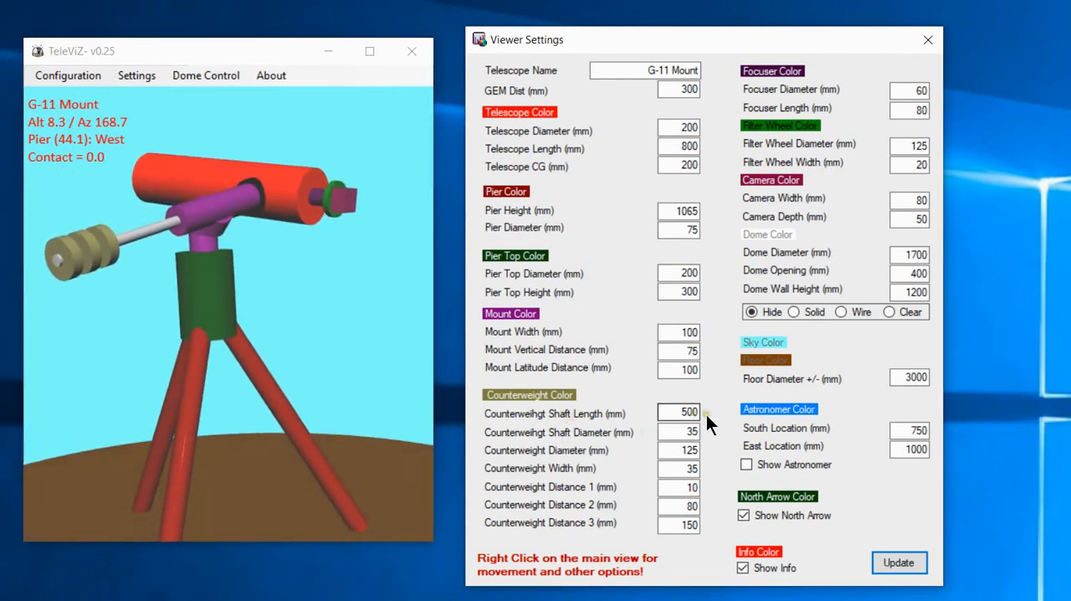
{"action": "left_click", "coordinate": [679, 414]}
{"action": "left_click_drag", "start_coordinate": [683, 413], "coordinate": [679, 414]}
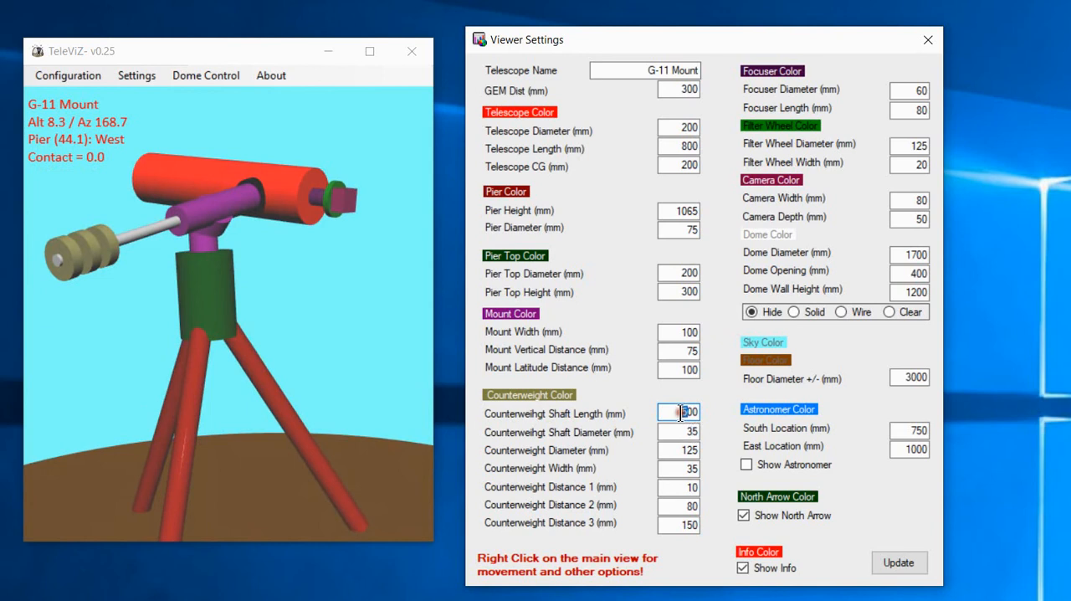
{"action": "type", "text": "2"}
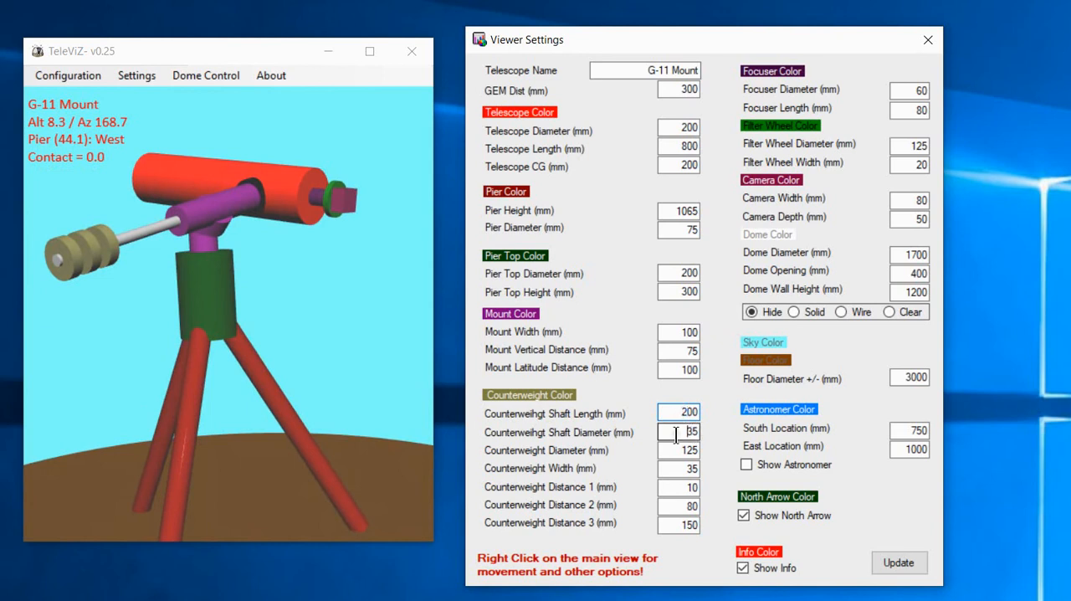
{"action": "left_click", "coordinate": [676, 433]}
{"action": "left_click", "coordinate": [901, 563]}
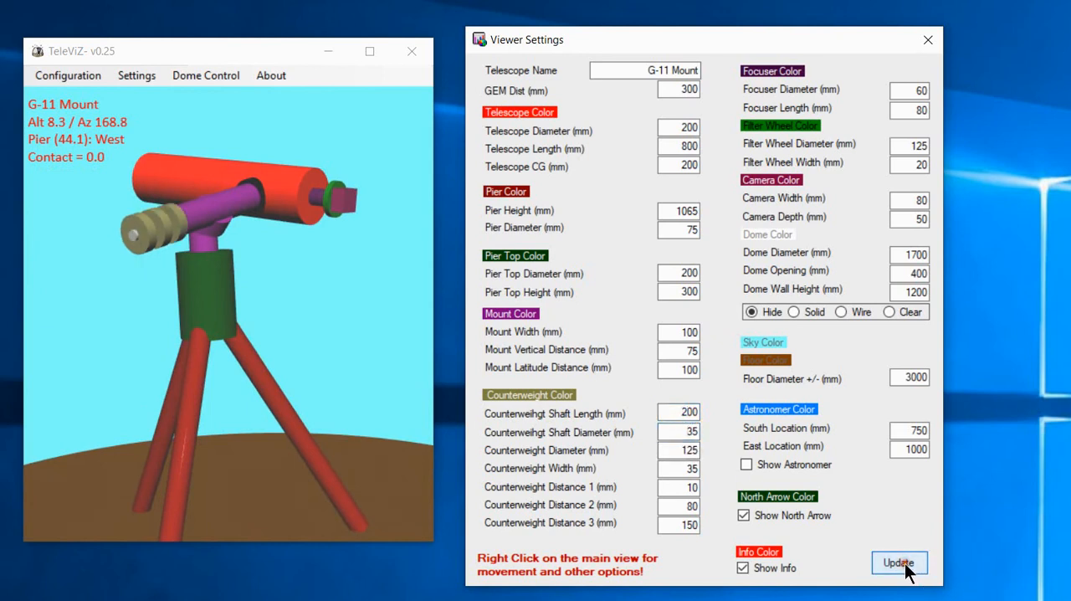
{"action": "left_click", "coordinate": [232, 358]}
{"action": "left_click_drag", "start_coordinate": [228, 350], "coordinate": [229, 425]}
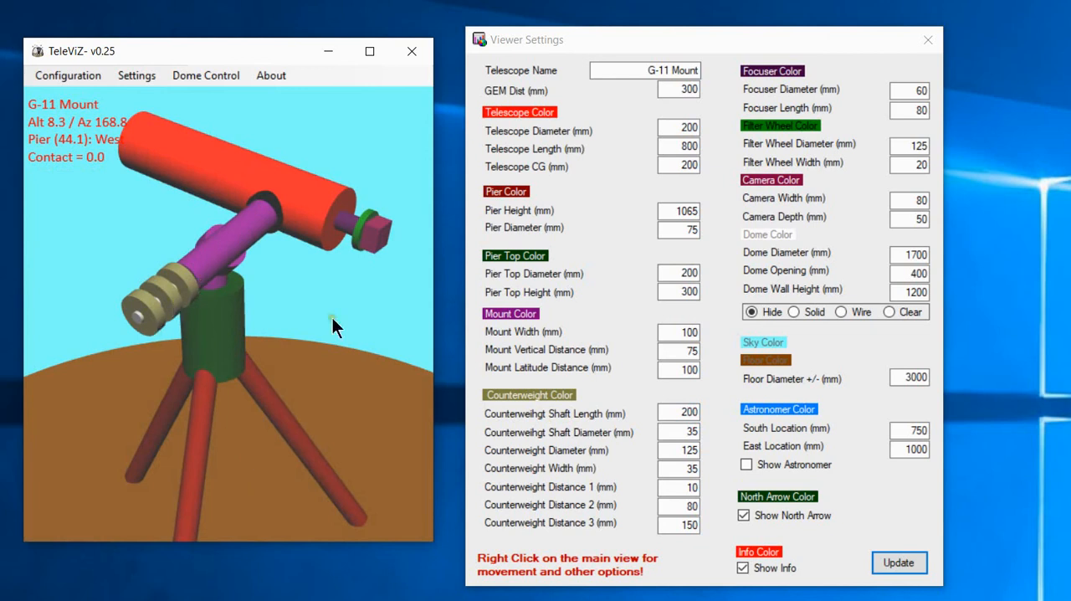
Set the counterweight shaft length to 300 mm and update the model.
{"action": "left_click", "coordinate": [688, 410]}
{"action": "key", "text": "BackSpace"}
{"action": "type", "text": "3"}
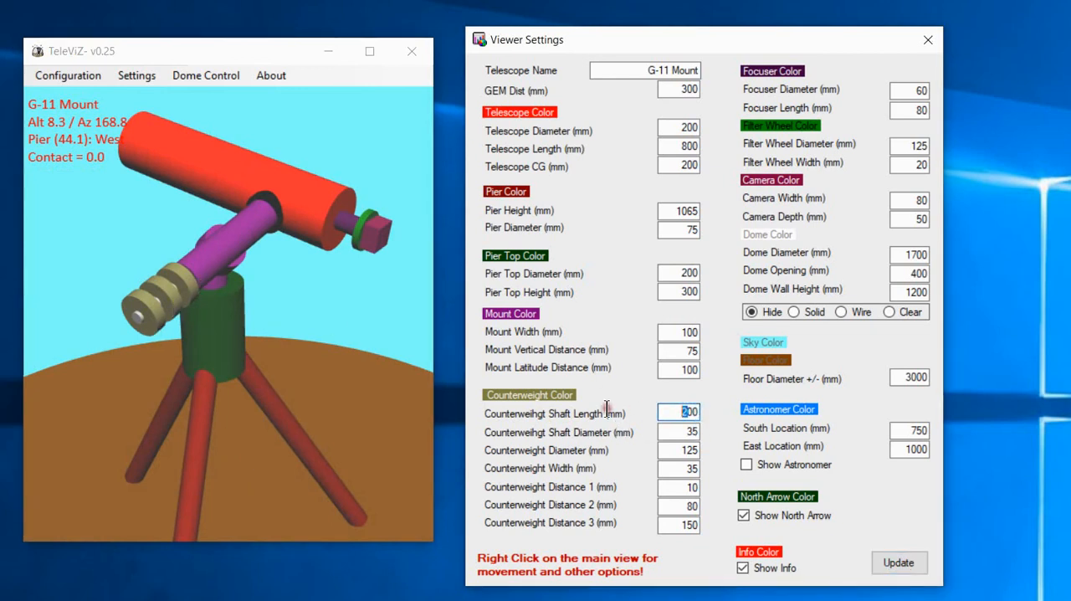
{"action": "left_click", "coordinate": [895, 562]}
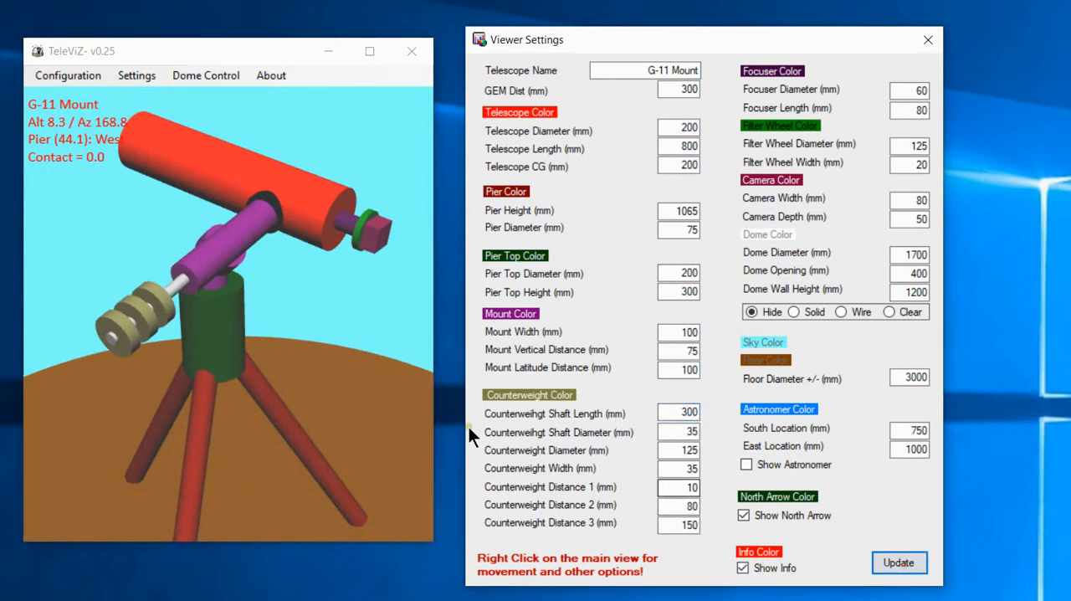
Set Counterweight Distance 1 to 1 mm, update the model and inspect the outermost counterweight up close.
{"action": "left_click", "coordinate": [679, 450]}
{"action": "scroll", "coordinate": [176, 335], "scroll_direction": "up", "scroll_amount": 3}
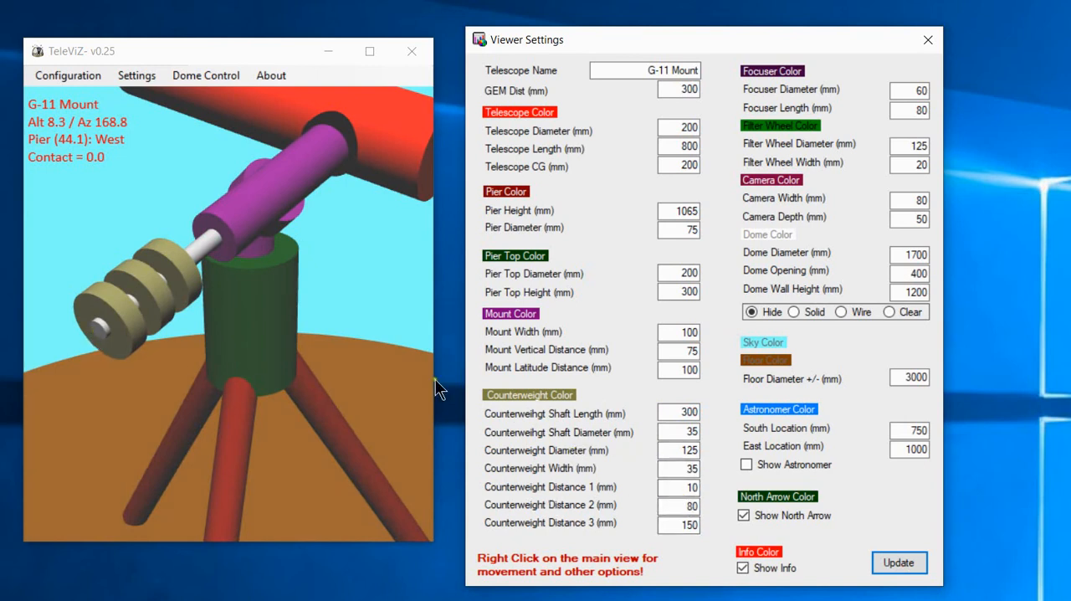
{"action": "left_click", "coordinate": [676, 485]}
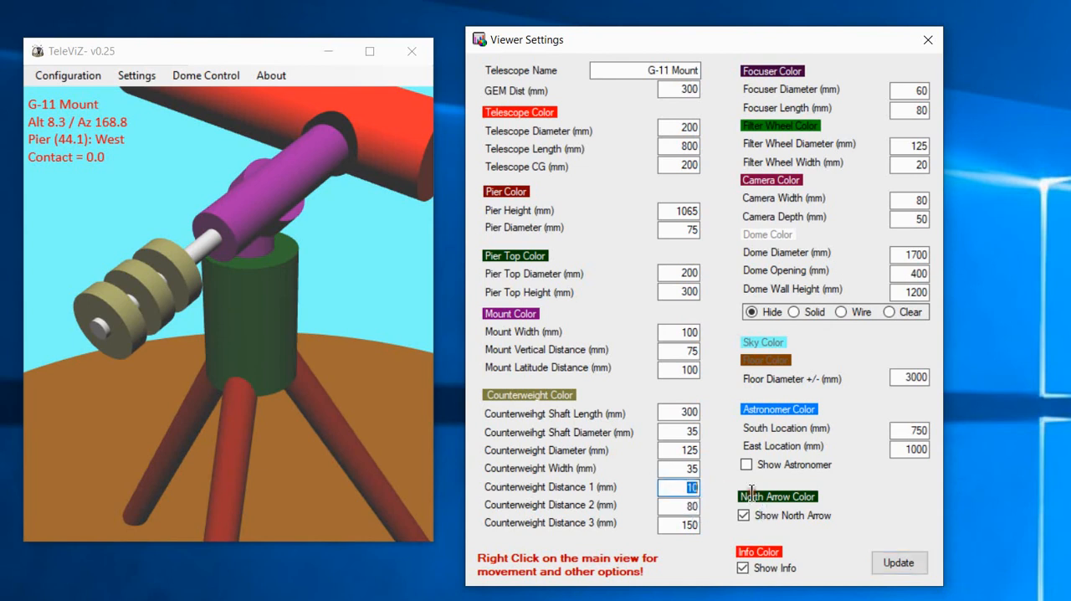
{"action": "key", "text": "BackSpace"}
{"action": "left_click", "coordinate": [892, 560]}
{"action": "scroll", "coordinate": [128, 361], "scroll_direction": "up", "scroll_amount": 3}
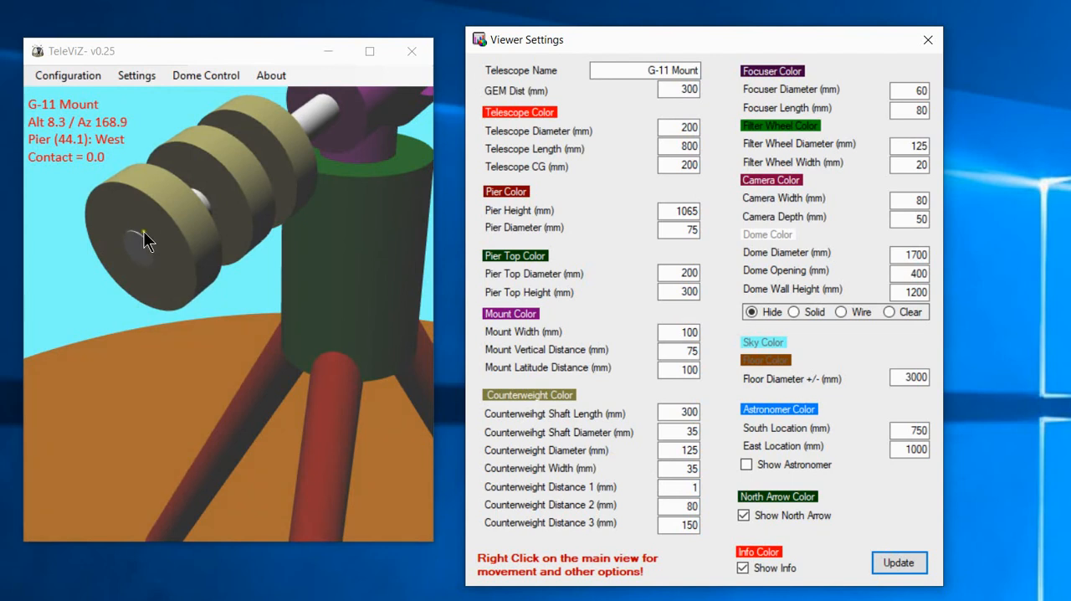
Set Counterweight Distance 1 to 25 mm and update the model.
{"action": "double_click", "coordinate": [688, 487]}
{"action": "type", "text": "25"}
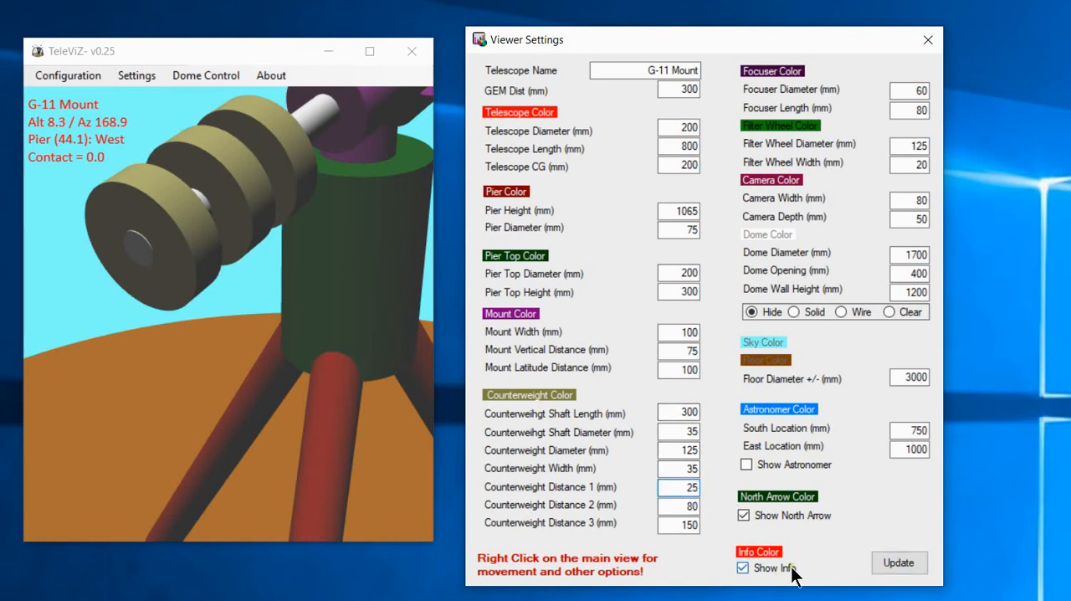
{"action": "left_click", "coordinate": [897, 562]}
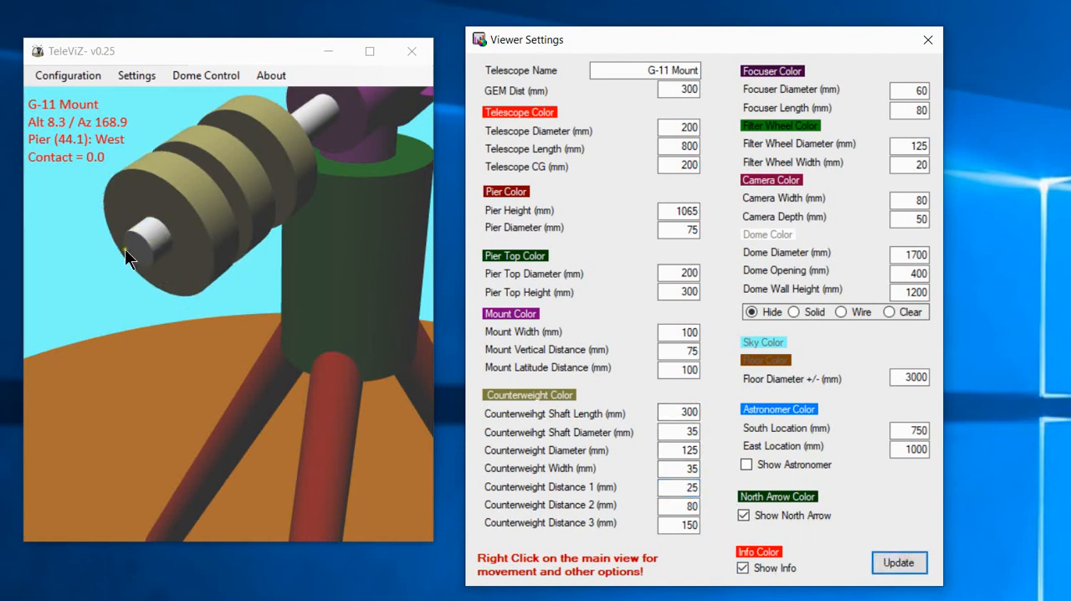
Set Counterweight Distance 2 and Counterweight Distance 3 to 0 and update the model.
{"action": "double_click", "coordinate": [678, 505]}
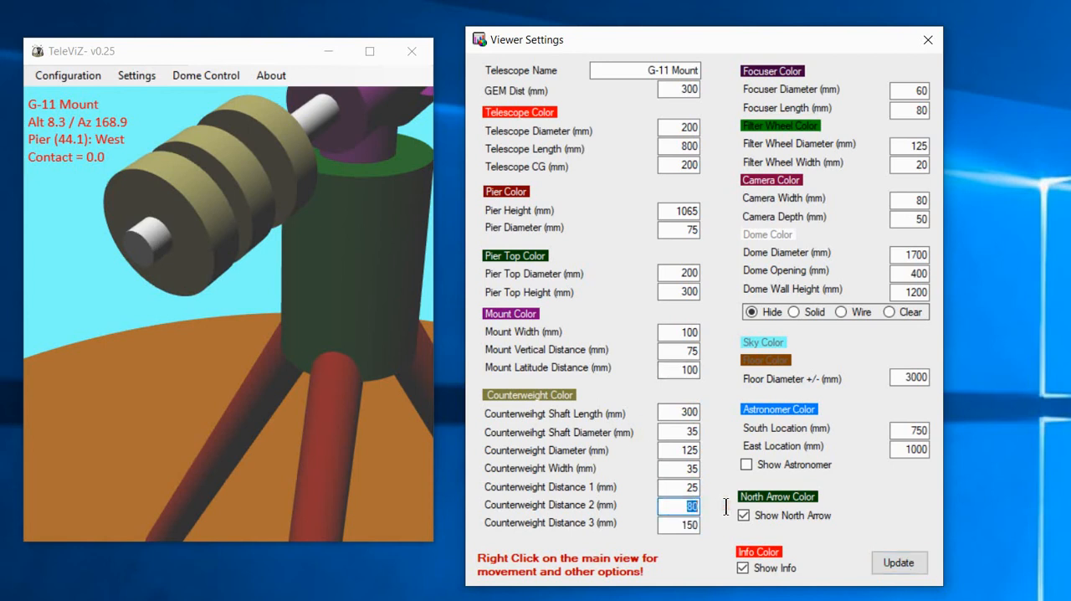
{"action": "type", "text": "0"}
{"action": "double_click", "coordinate": [688, 525]}
{"action": "type", "text": "0"}
{"action": "left_click", "coordinate": [892, 562]}
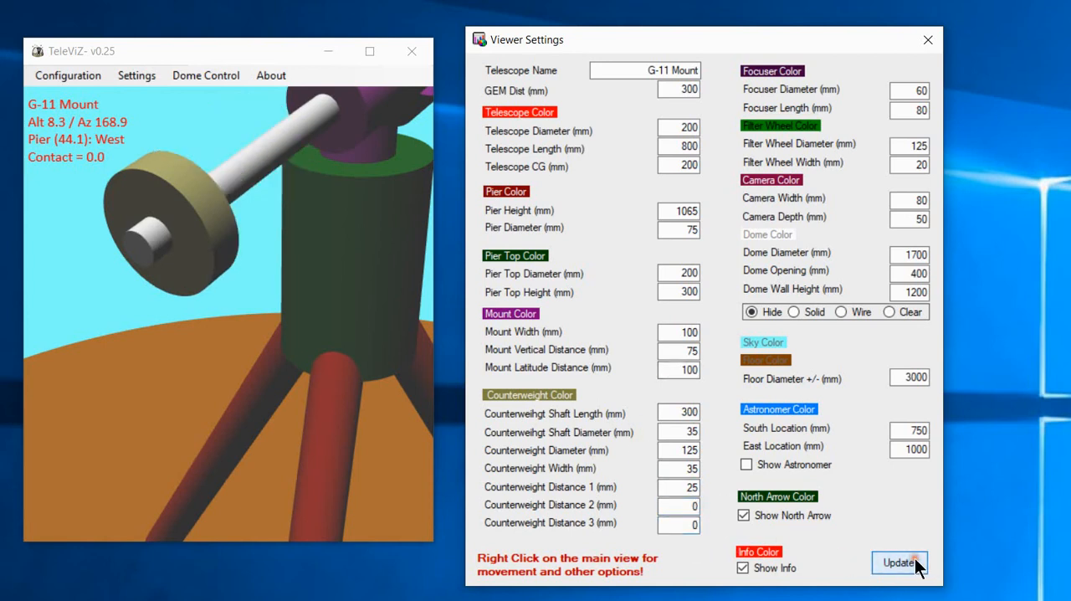
{"action": "scroll", "coordinate": [215, 312], "scroll_direction": "down", "scroll_amount": 2}
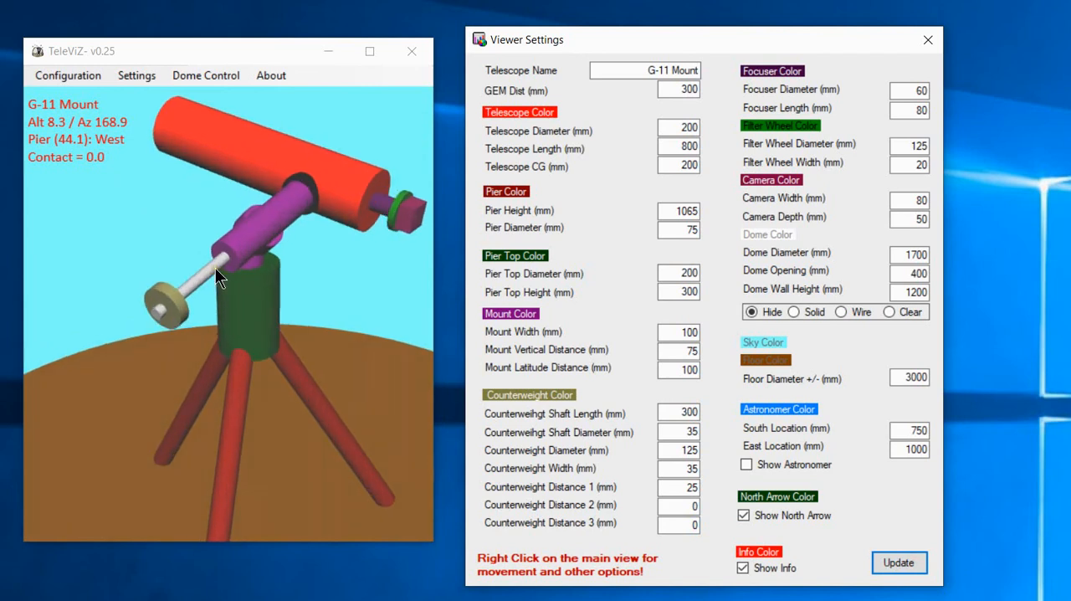
Examine the focuser, filter wheel and camera at the rear of the telescope up close.
{"action": "left_click_drag", "start_coordinate": [257, 229], "coordinate": [206, 213]}
{"action": "scroll", "coordinate": [206, 214], "scroll_direction": "down", "scroll_amount": 2}
{"action": "scroll", "coordinate": [309, 226], "scroll_direction": "up", "scroll_amount": 6}
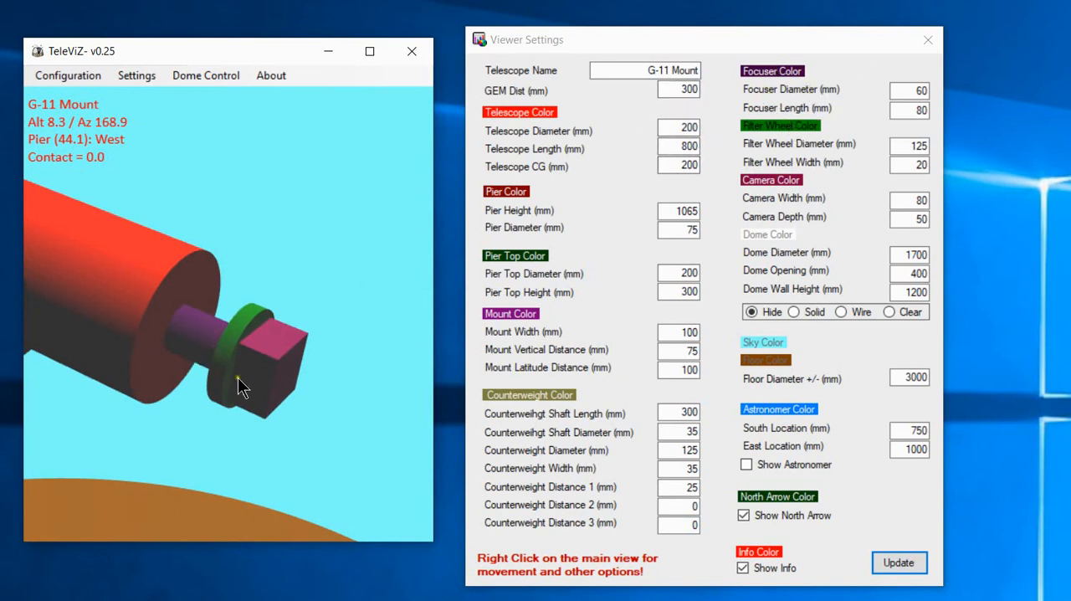
{"action": "scroll", "coordinate": [312, 271], "scroll_direction": "down", "scroll_amount": 5}
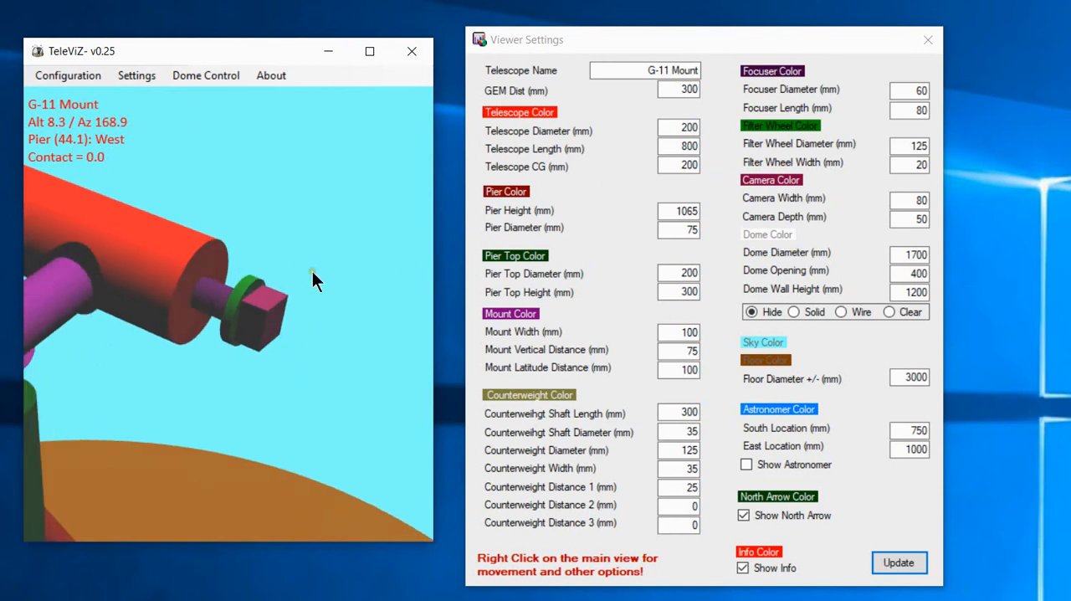
Show the dome as Solid, update the model and view the dome opening from the front.
{"action": "left_click", "coordinate": [793, 312]}
{"action": "scroll", "coordinate": [303, 325], "scroll_direction": "down", "scroll_amount": 5}
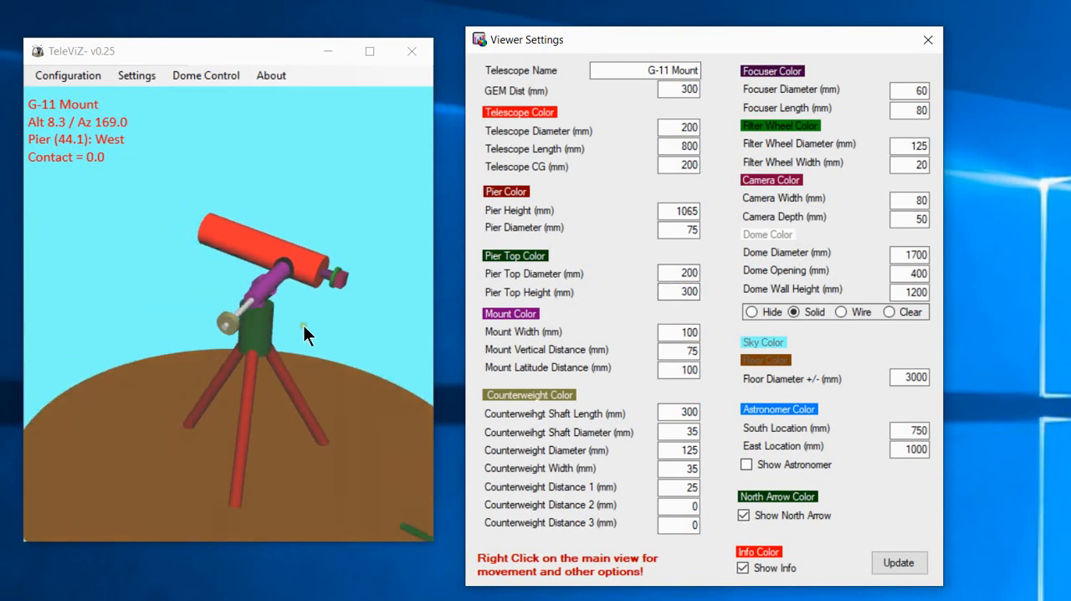
{"action": "left_click", "coordinate": [892, 562]}
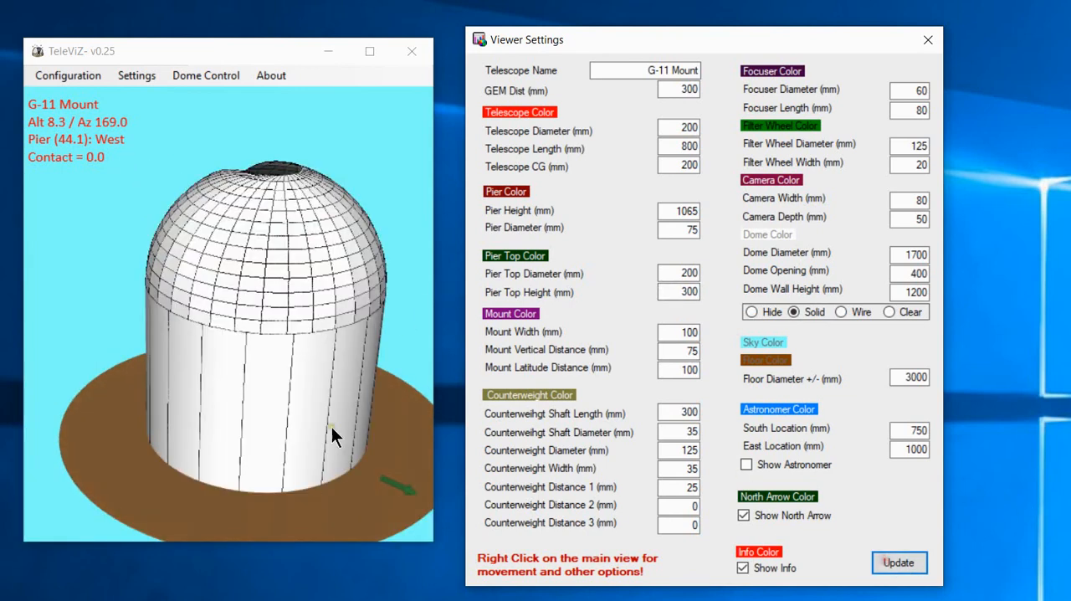
{"action": "left_click_drag", "start_coordinate": [332, 427], "coordinate": [289, 378]}
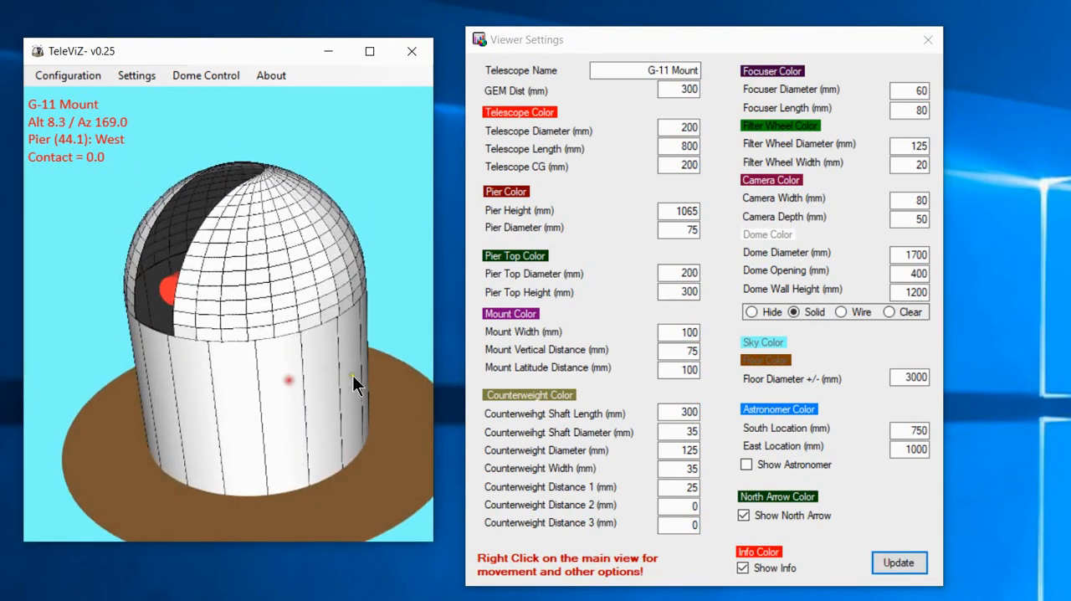
Try entering the text "apple" as the Filter Wheel Width.
{"action": "double_click", "coordinate": [919, 431]}
{"action": "double_click", "coordinate": [905, 165]}
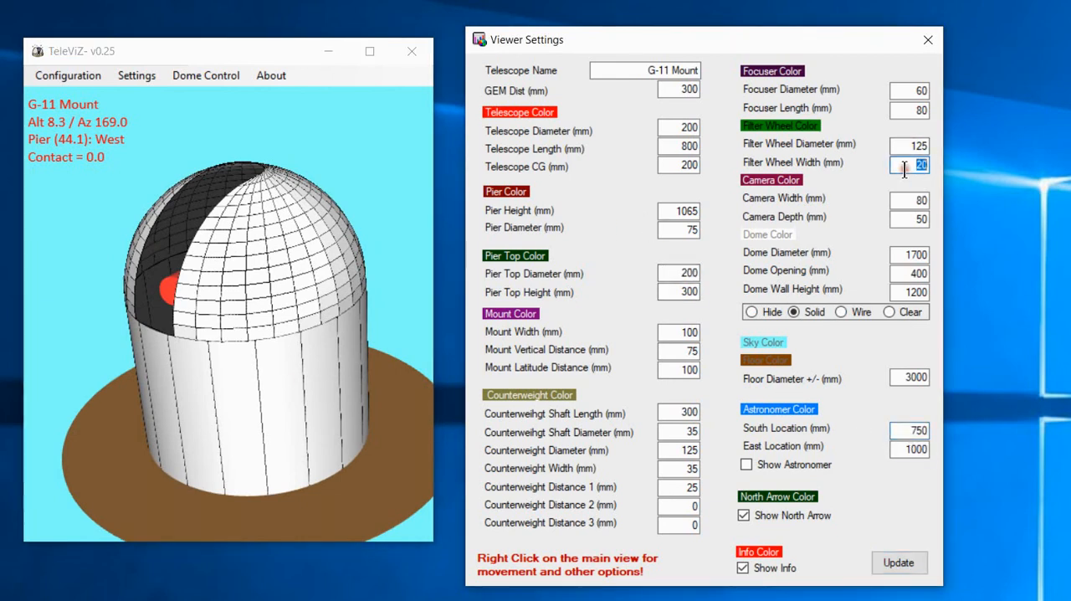
{"action": "type", "text": "a"}
{"action": "type", "text": "plle"}
{"action": "double_click", "coordinate": [904, 165]}
{"action": "type", "text": "apple"}
Set the Filter Wheel Width to 25 mm and update the model.
{"action": "double_click", "coordinate": [911, 165]}
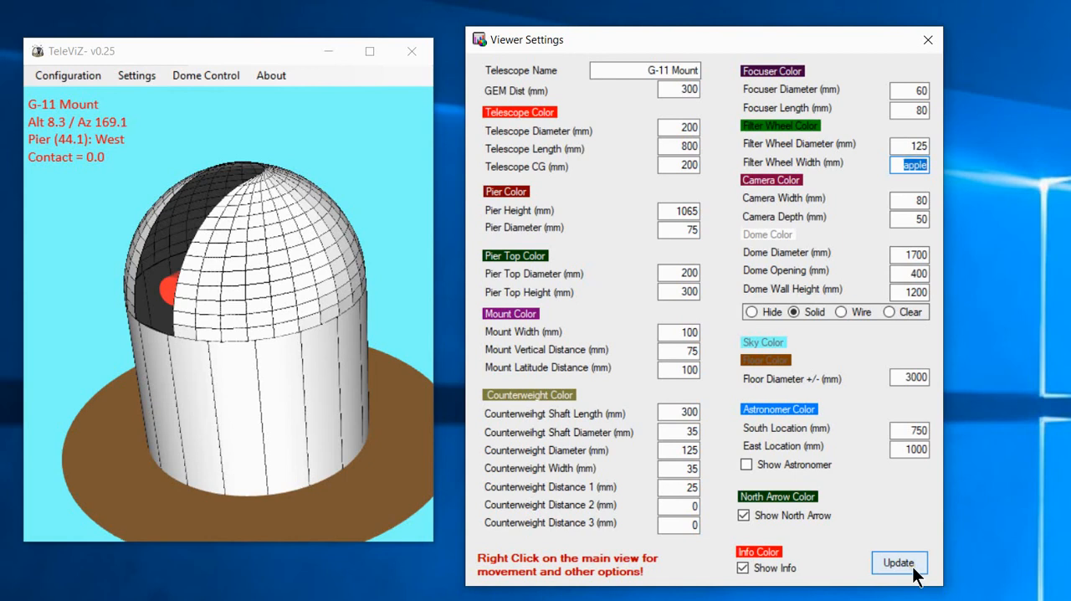
{"action": "type", "text": "2"}
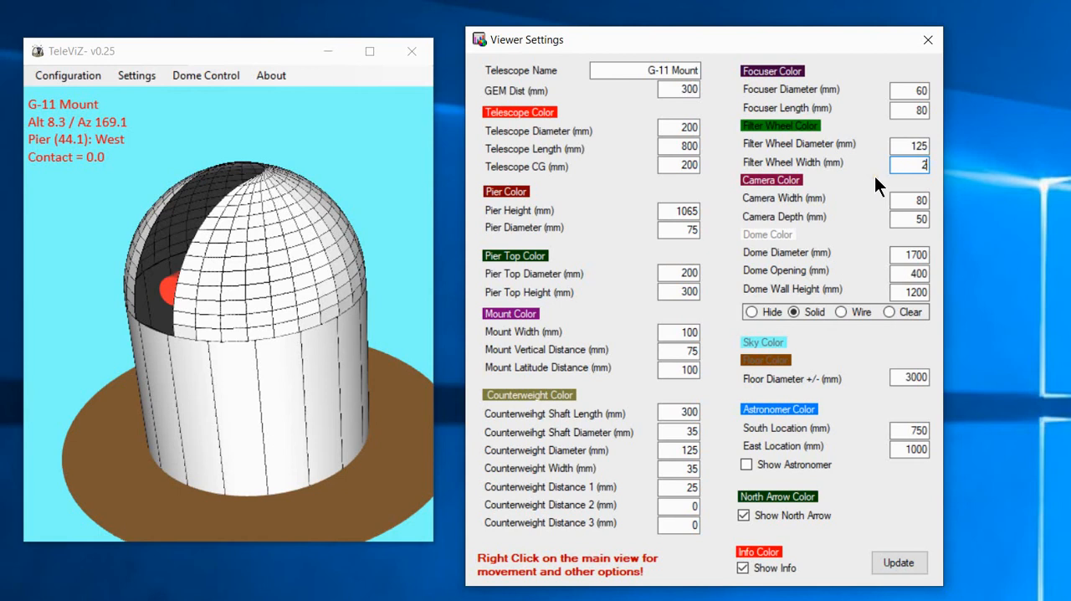
{"action": "type", "text": "5"}
{"action": "left_click", "coordinate": [889, 563]}
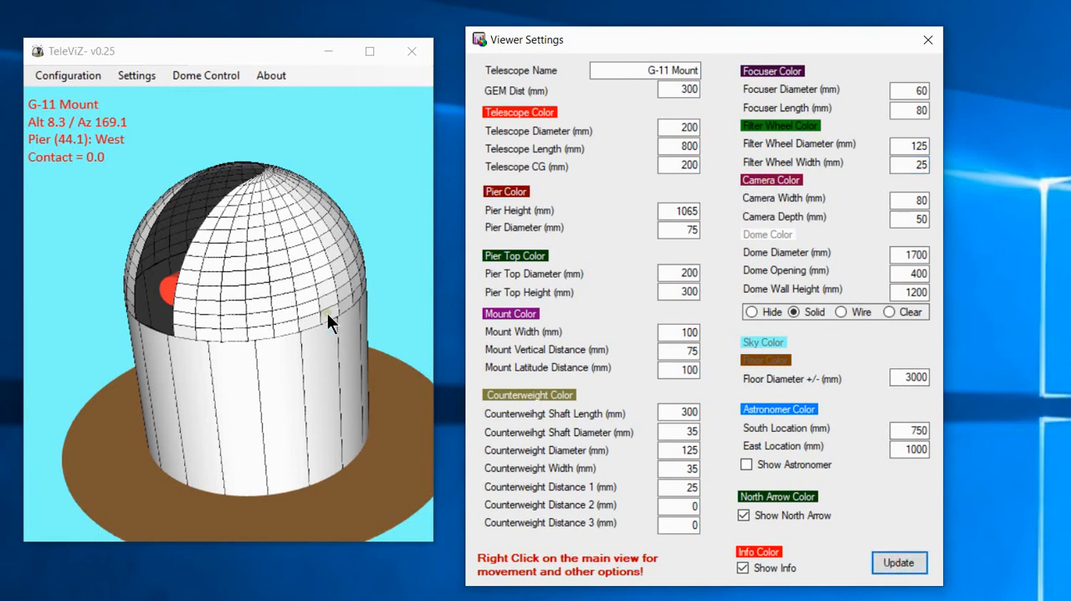
Change the Dome Color to orange and inspect the recoloured dome from several angles.
{"action": "left_click_drag", "start_coordinate": [328, 313], "coordinate": [248, 287]}
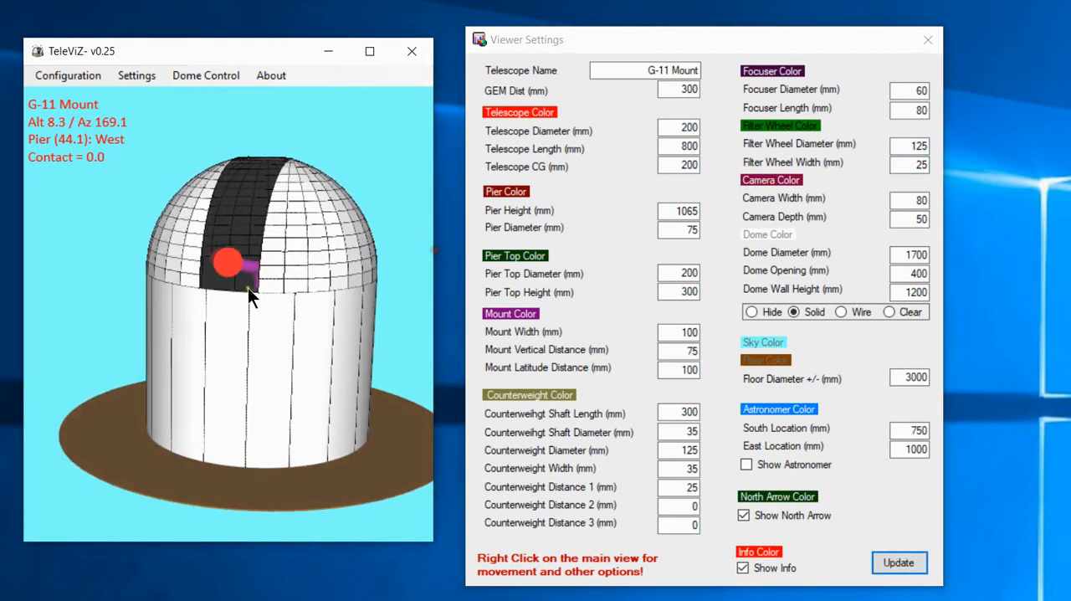
{"action": "left_click", "coordinate": [756, 231]}
{"action": "left_click", "coordinate": [541, 125]}
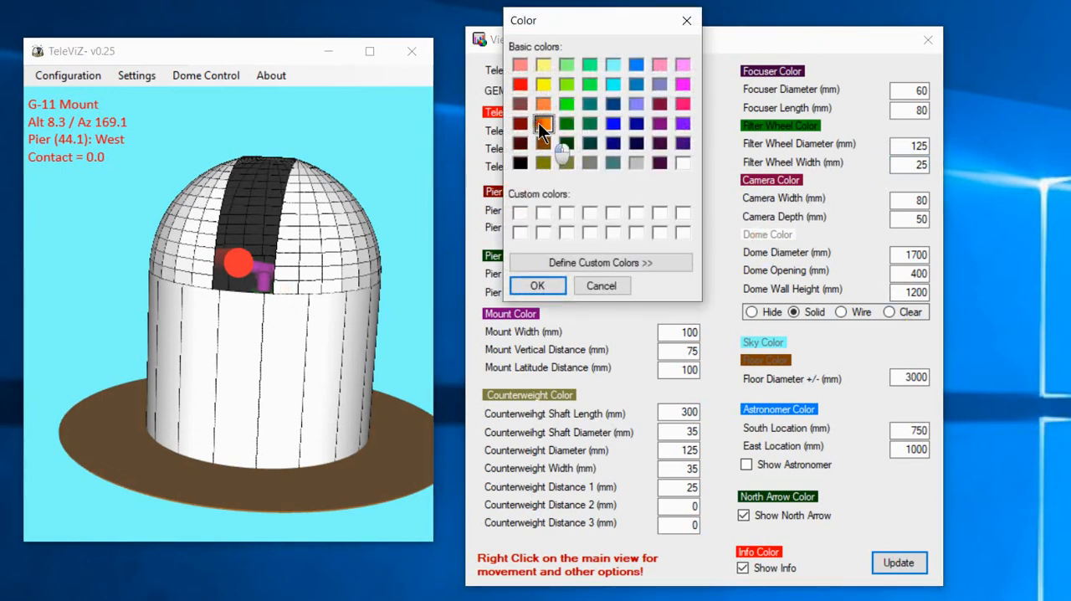
{"action": "left_click", "coordinate": [539, 287]}
{"action": "left_click_drag", "start_coordinate": [313, 370], "coordinate": [291, 375]}
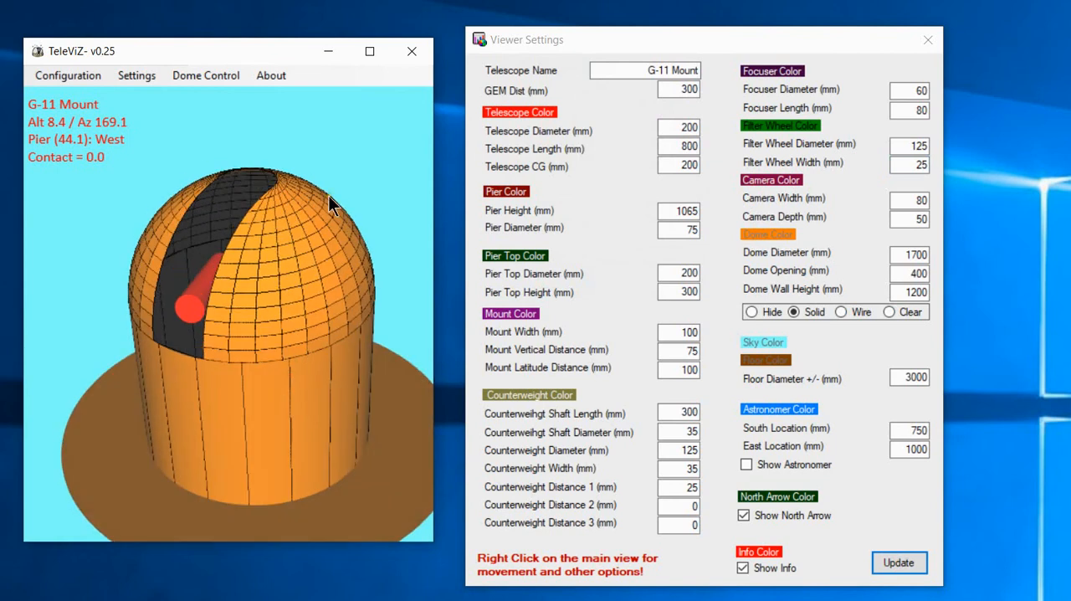
{"action": "left_click_drag", "start_coordinate": [328, 195], "coordinate": [342, 280]}
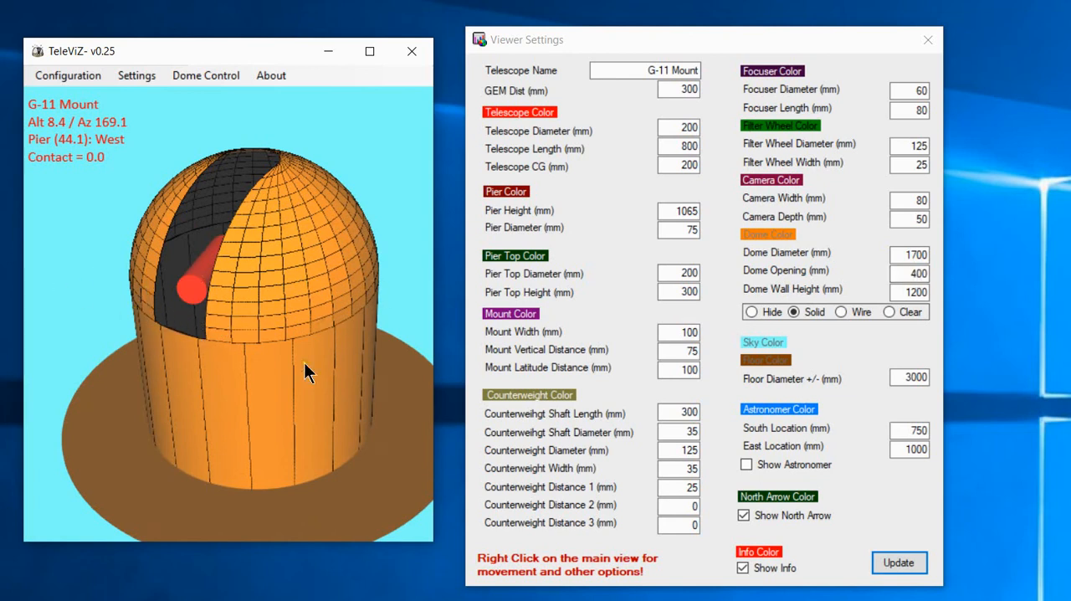
{"action": "left_click_drag", "start_coordinate": [304, 349], "coordinate": [300, 309]}
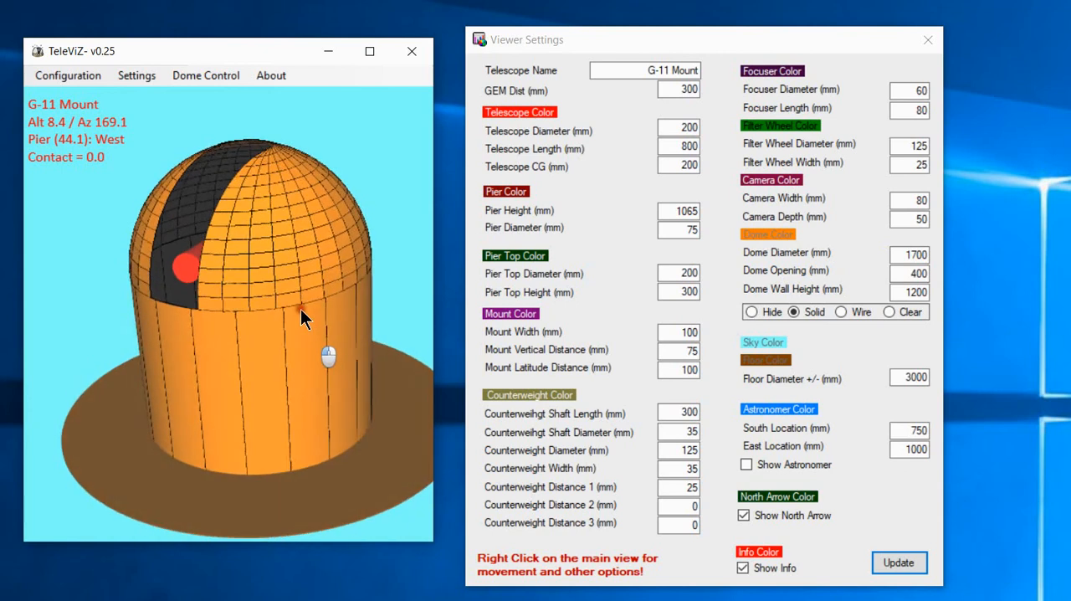
Hide the dome and update the model, and redisplay the dome as Clear with another update.
{"action": "left_click", "coordinate": [751, 313]}
{"action": "left_click", "coordinate": [897, 563]}
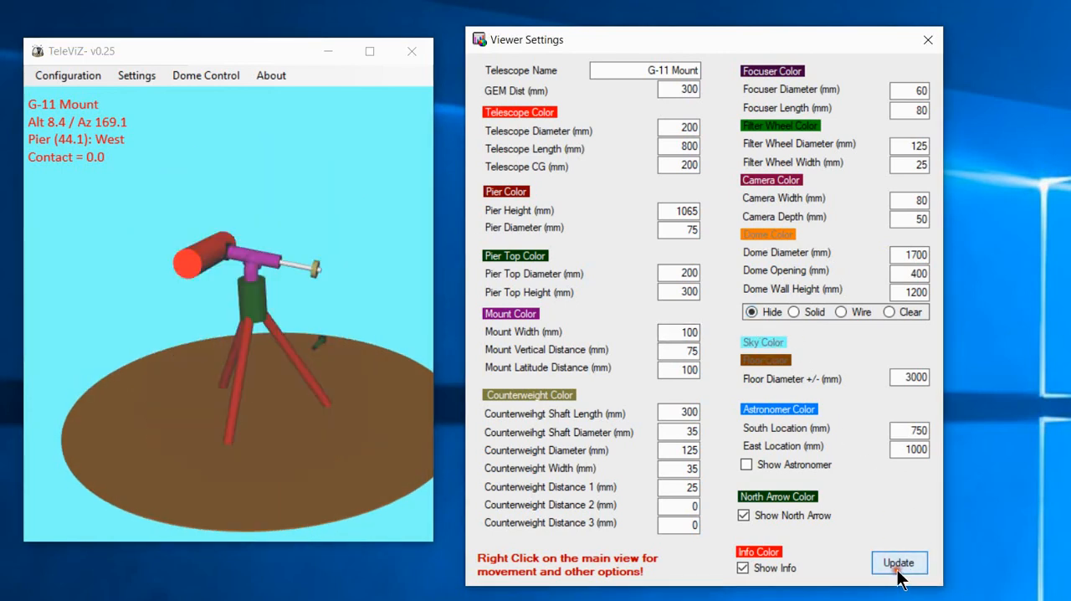
{"action": "left_click", "coordinate": [908, 312]}
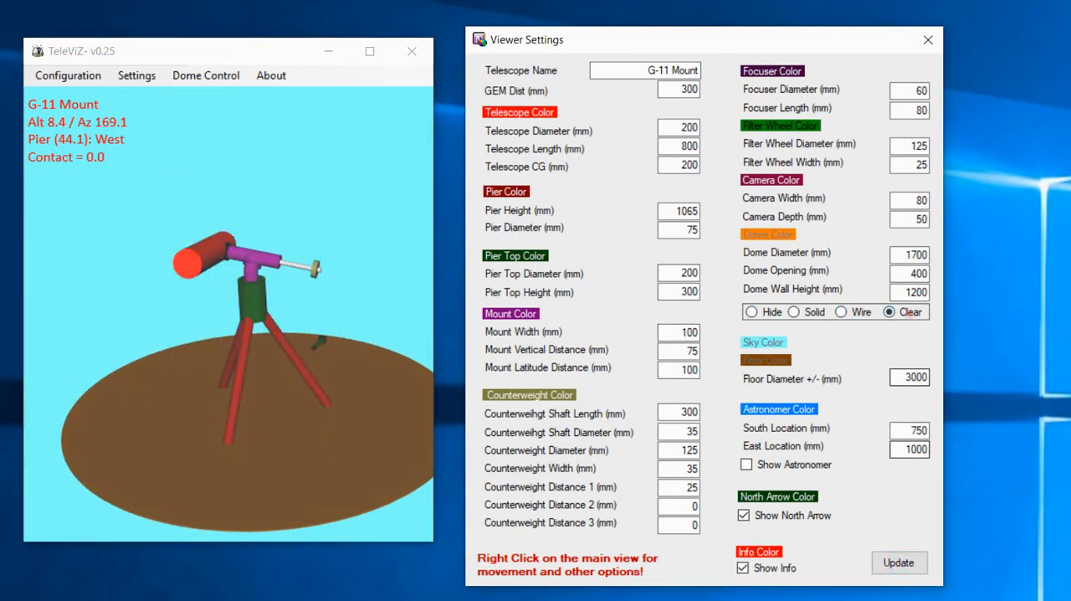
{"action": "left_click", "coordinate": [902, 564]}
{"action": "left_click_drag", "start_coordinate": [273, 384], "coordinate": [290, 369]}
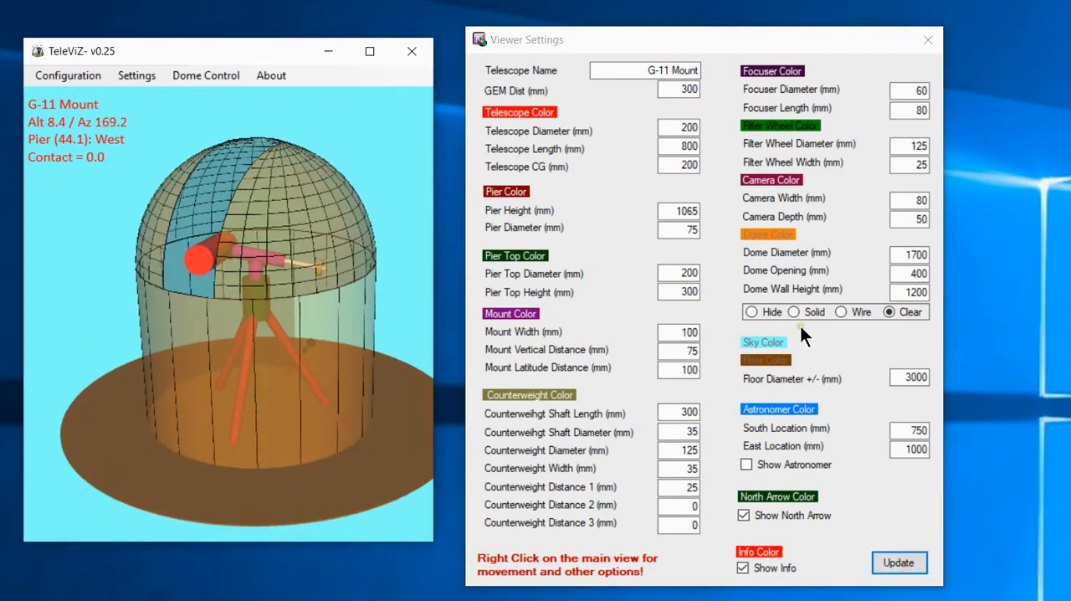
Switch the dome display to Wire, update the model and inspect the telescope through the wireframe.
{"action": "left_click", "coordinate": [856, 315]}
{"action": "left_click", "coordinate": [898, 562]}
{"action": "mouse_move", "coordinate": [276, 418]}
{"action": "left_mouse_down"}
{"action": "mouse_move", "coordinate": [174, 367]}
{"action": "mouse_move", "coordinate": [269, 400]}
{"action": "mouse_move", "coordinate": [275, 437]}
{"action": "left_mouse_up"}
{"action": "scroll", "coordinate": [263, 387], "scroll_direction": "up", "scroll_amount": 2}
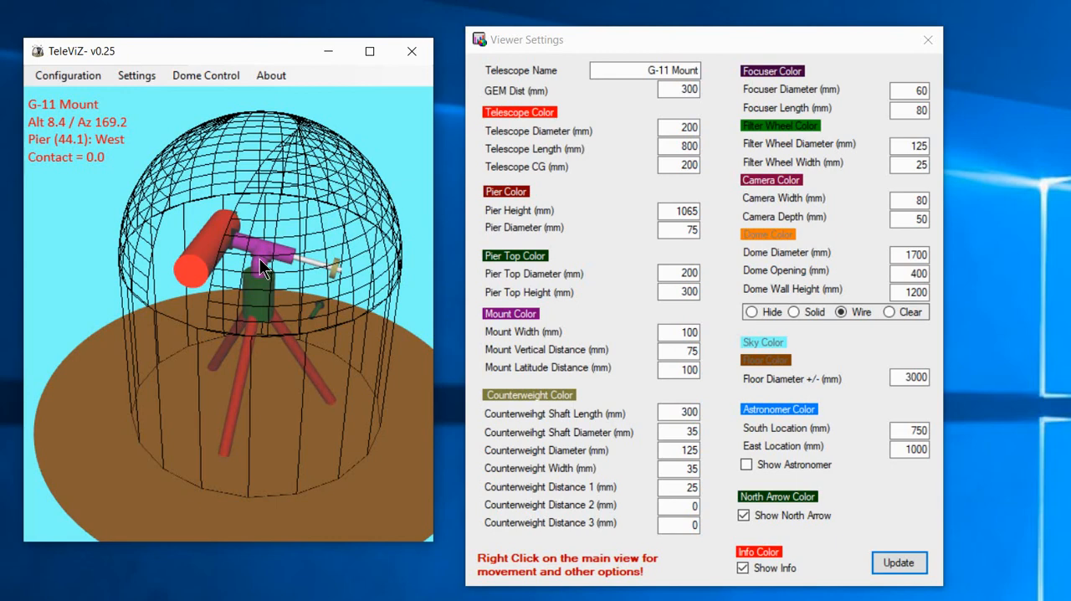
{"action": "left_click_drag", "start_coordinate": [266, 288], "coordinate": [210, 385]}
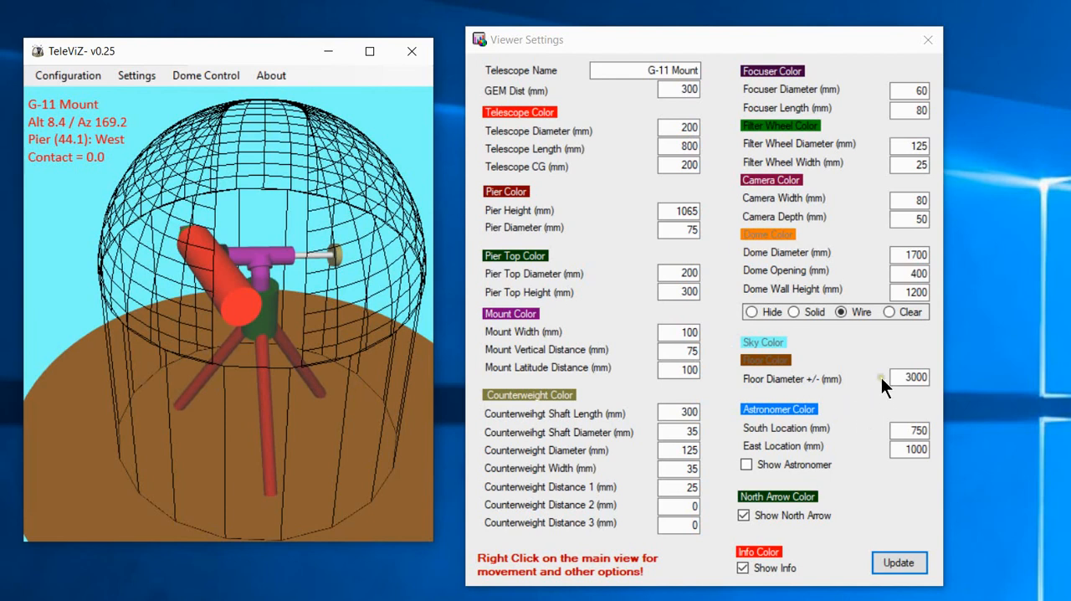
Set the dome display to Clear, update the model and view the whole dome and floor.
{"action": "left_click", "coordinate": [890, 313]}
{"action": "left_click", "coordinate": [899, 564]}
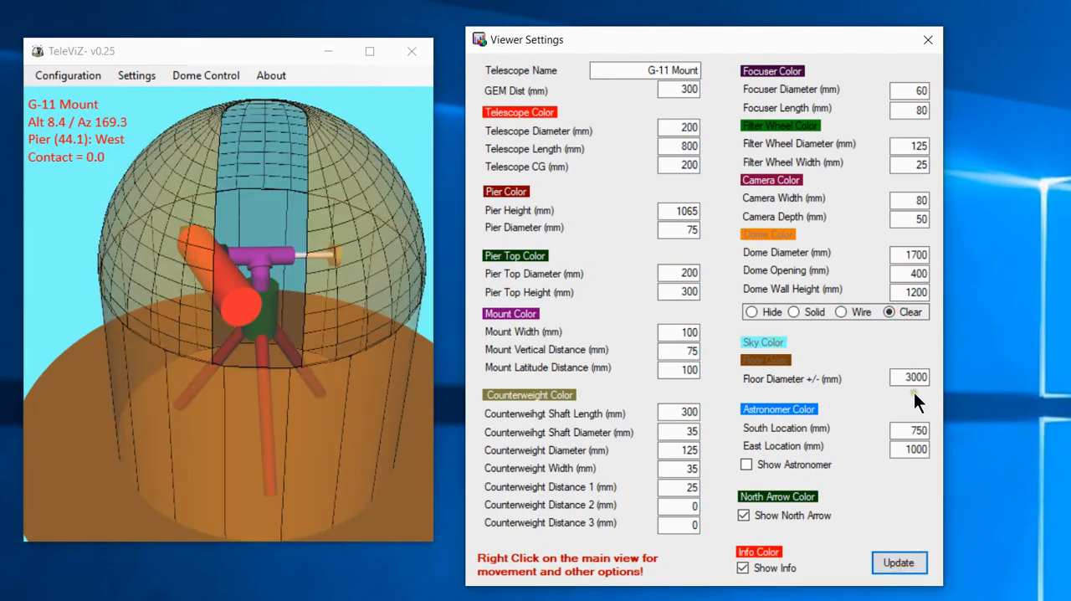
{"action": "scroll", "coordinate": [385, 351], "scroll_direction": "down", "scroll_amount": 3}
{"action": "scroll", "coordinate": [209, 343], "scroll_direction": "down", "scroll_amount": 1}
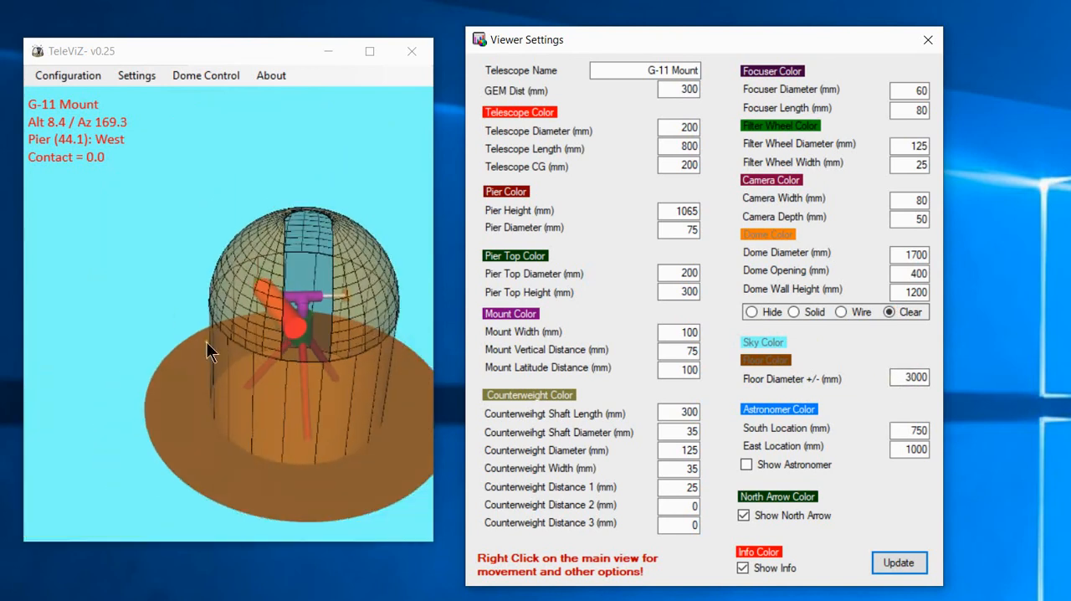
{"action": "scroll", "coordinate": [334, 364], "scroll_direction": "up", "scroll_amount": 1}
Set the Floor Diameter to -3000 mm and update the model, and restore the diameter to 3000 mm.
{"action": "left_click", "coordinate": [905, 378]}
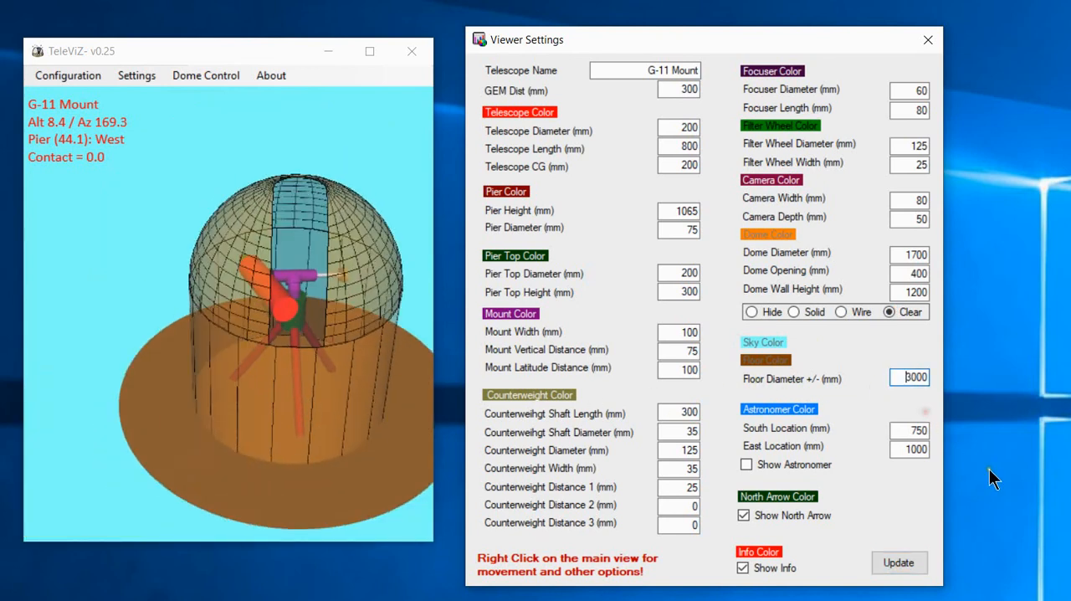
{"action": "type", "text": "-"}
{"action": "left_click", "coordinate": [896, 563]}
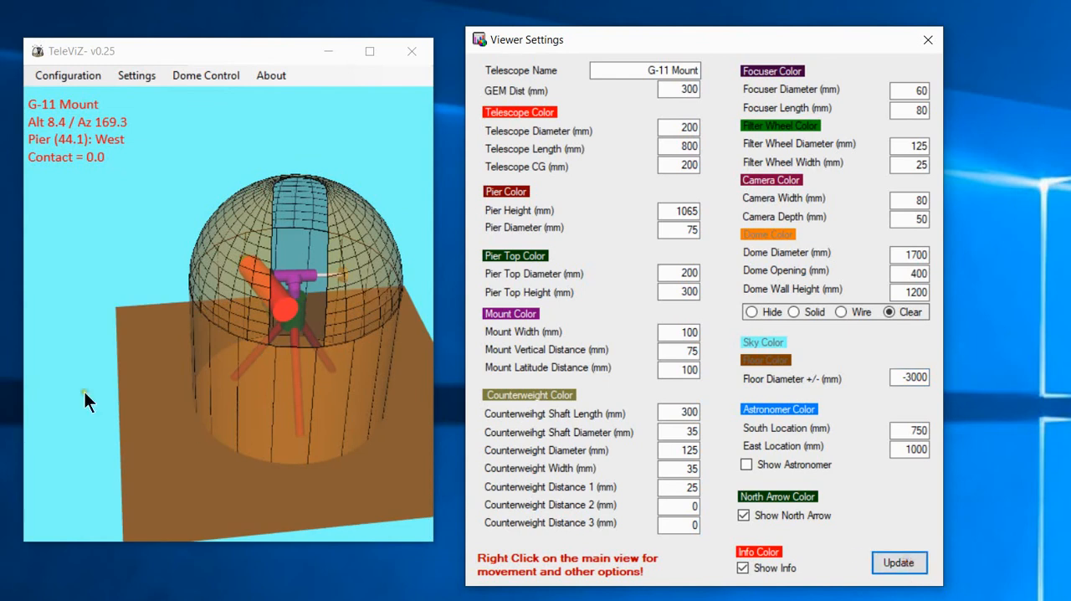
{"action": "left_click_drag", "start_coordinate": [88, 399], "coordinate": [358, 437]}
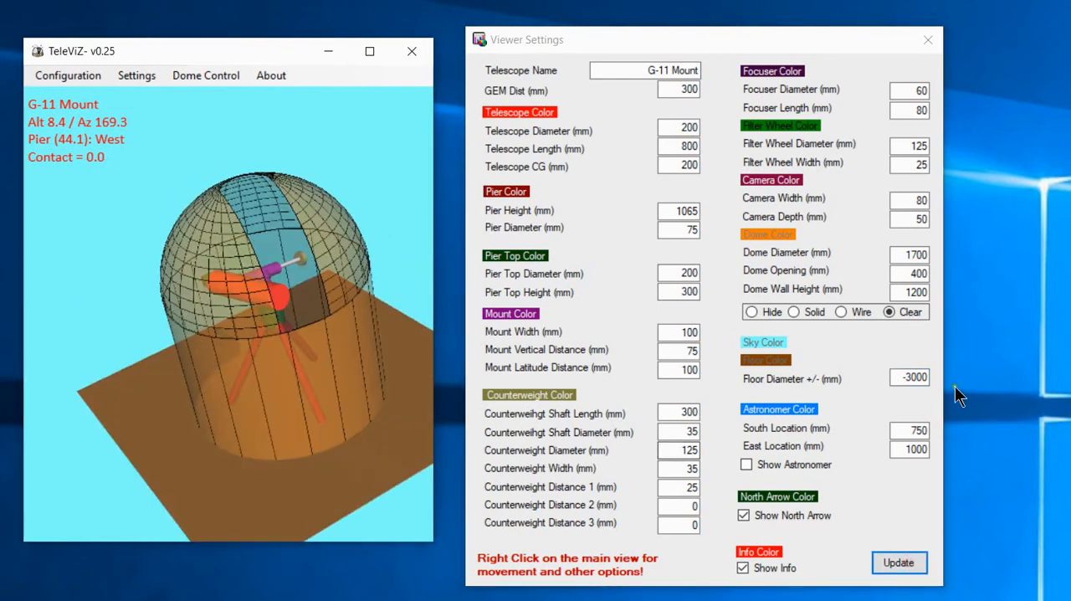
{"action": "left_click_drag", "start_coordinate": [907, 377], "coordinate": [892, 380]}
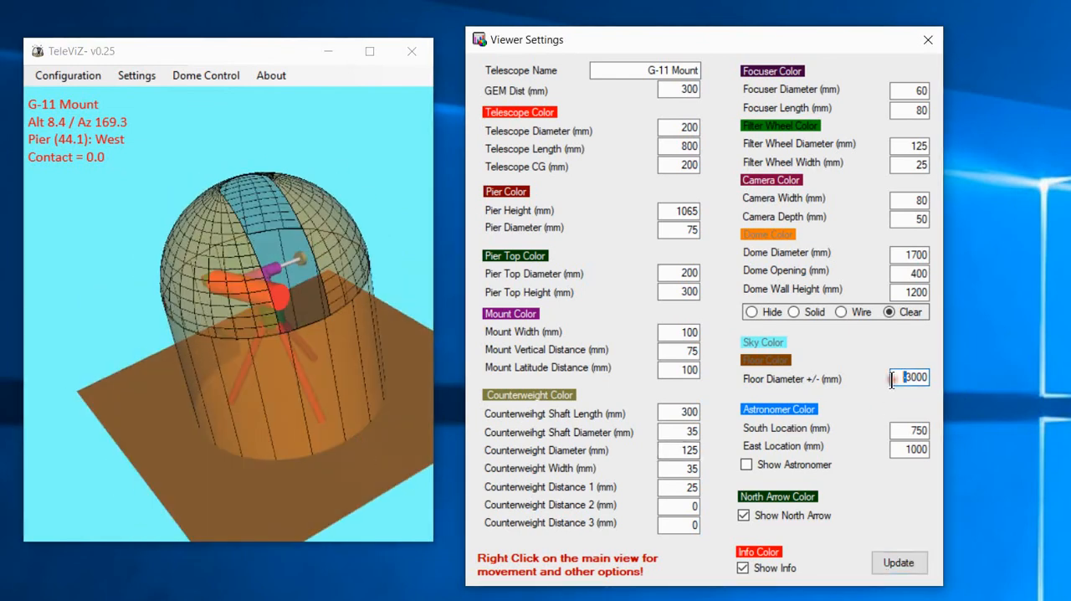
Set the Astronomer Color to black, turn on Show Astronomer and update the model.
{"action": "left_click", "coordinate": [756, 407]}
{"action": "left_click", "coordinate": [538, 285]}
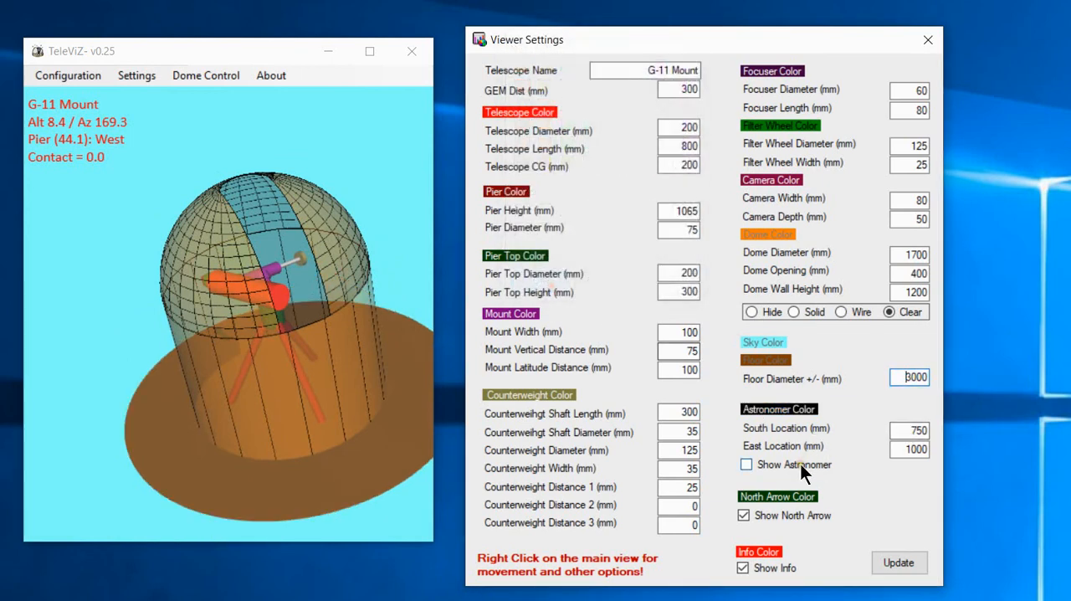
{"action": "left_click", "coordinate": [746, 464]}
{"action": "left_click", "coordinate": [899, 563]}
{"action": "left_click_drag", "start_coordinate": [200, 375], "coordinate": [310, 421]}
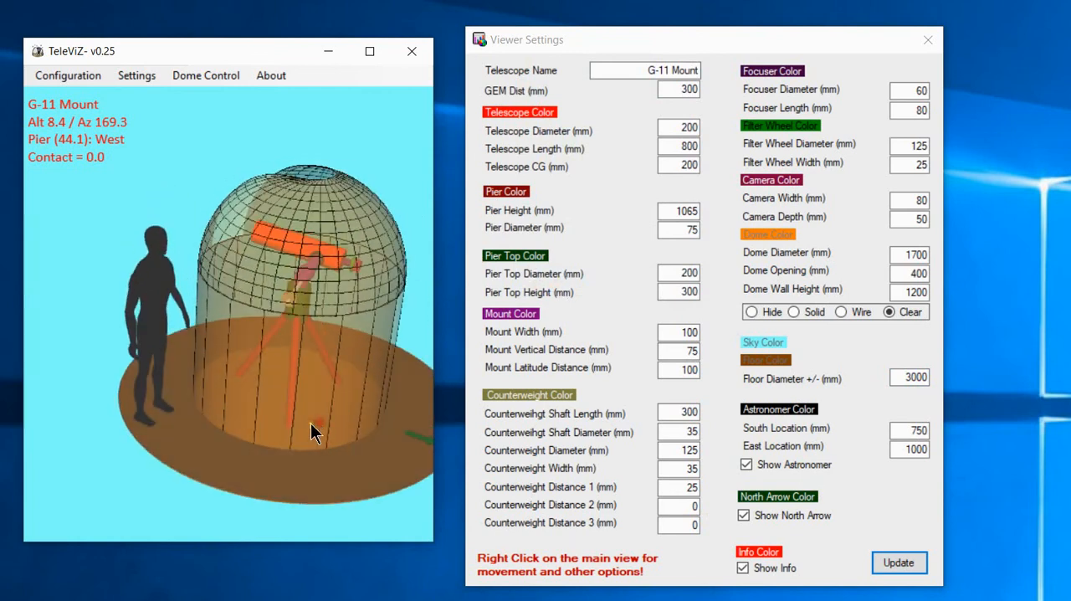
{"action": "scroll", "coordinate": [137, 357], "scroll_direction": "up", "scroll_amount": 2}
Change the Astronomer Color to red and view the figure beside the dome.
{"action": "left_click", "coordinate": [780, 408]}
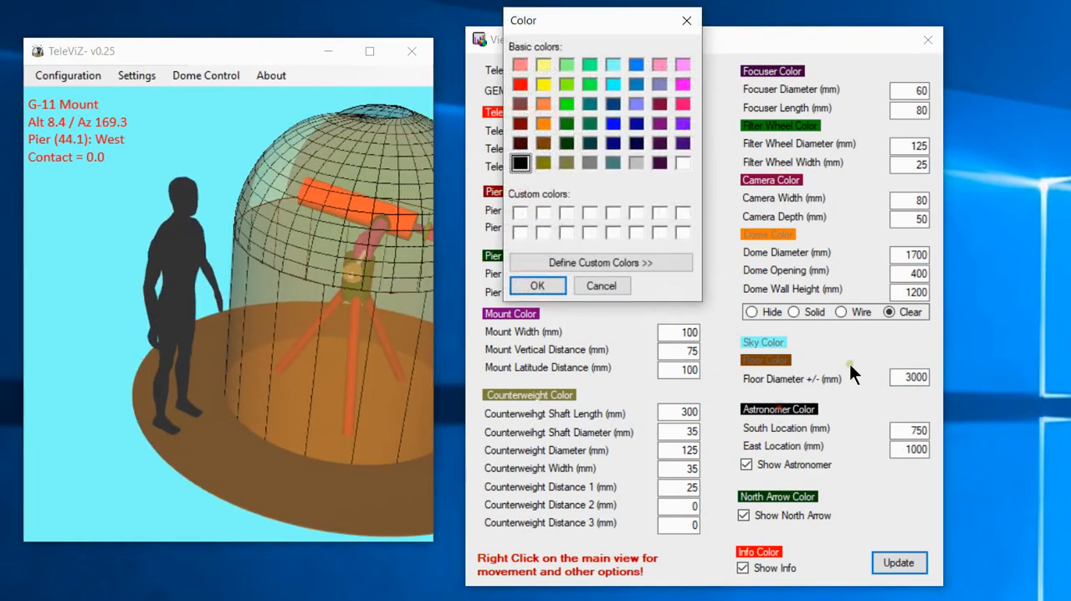
{"action": "left_click", "coordinate": [515, 85]}
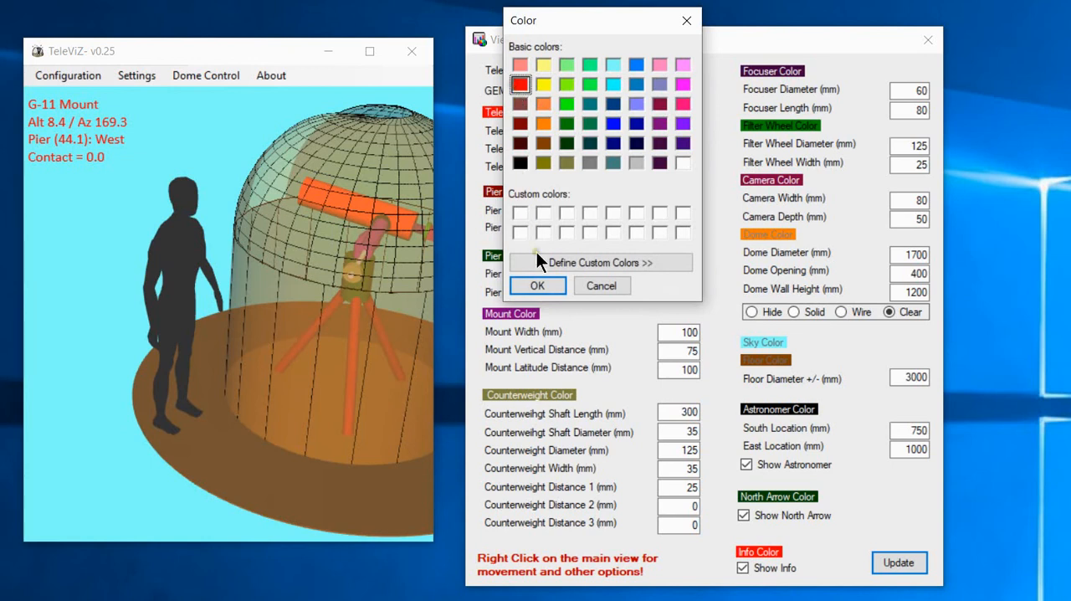
{"action": "left_click", "coordinate": [538, 285]}
{"action": "left_click_drag", "start_coordinate": [209, 314], "coordinate": [223, 250]}
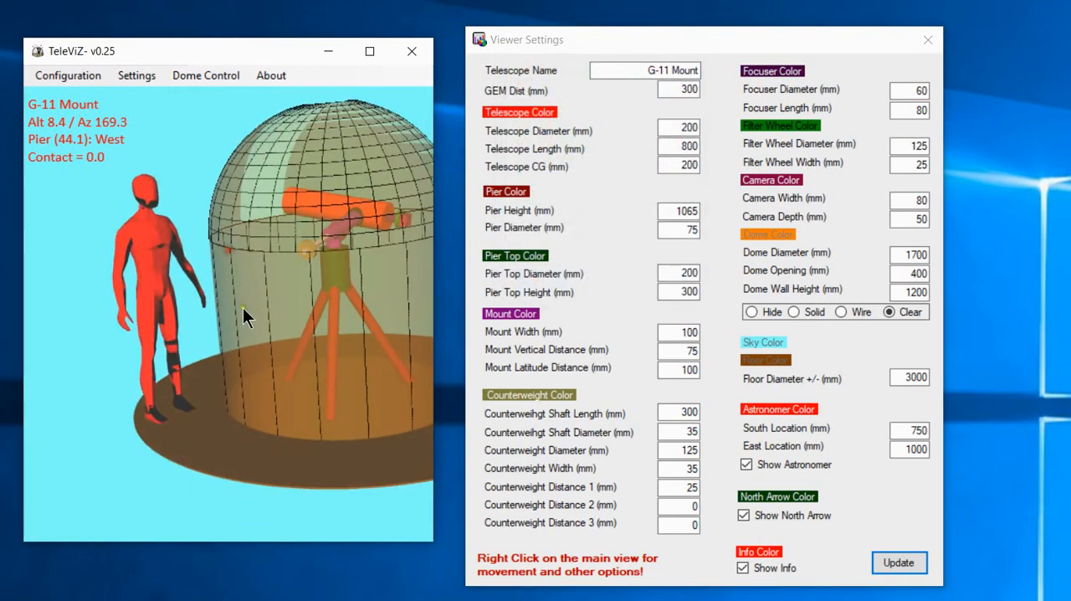
Examine the astronomer figure up close and view it with the dome from the opposite side.
{"action": "scroll", "coordinate": [94, 285], "scroll_direction": "up", "scroll_amount": 2}
{"action": "scroll", "coordinate": [228, 362], "scroll_direction": "up", "scroll_amount": 5}
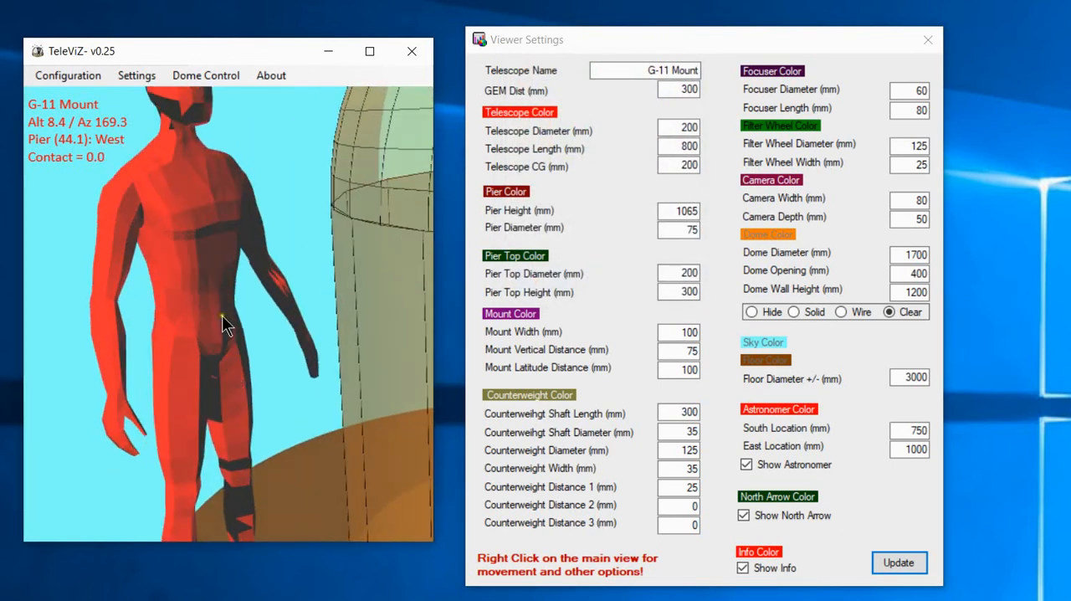
{"action": "scroll", "coordinate": [222, 315], "scroll_direction": "down", "scroll_amount": 6}
{"action": "scroll", "coordinate": [213, 439], "scroll_direction": "up", "scroll_amount": 5}
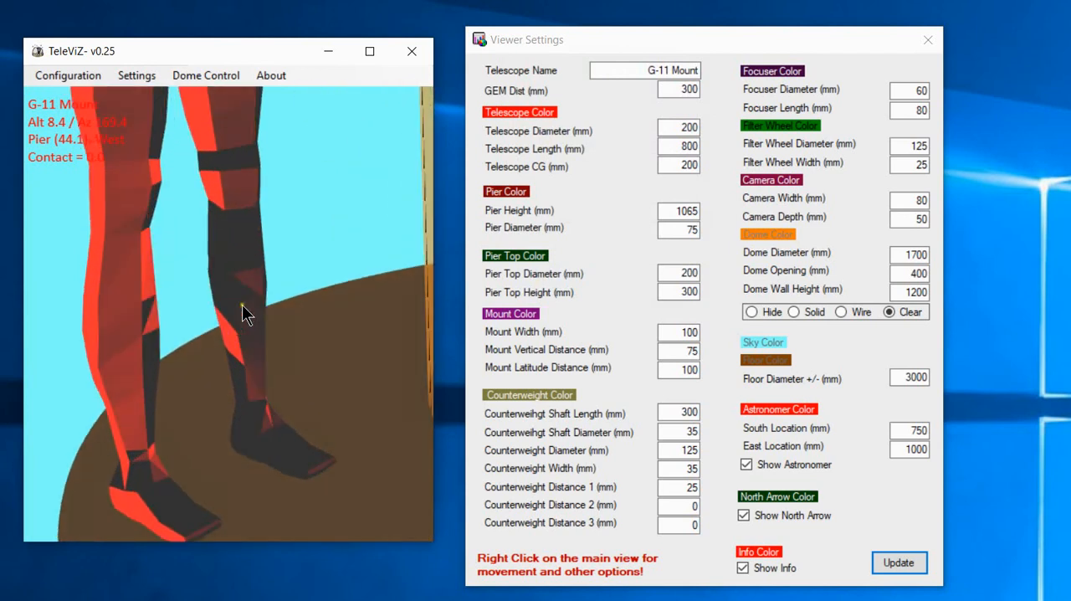
{"action": "scroll", "coordinate": [214, 268], "scroll_direction": "down", "scroll_amount": 10}
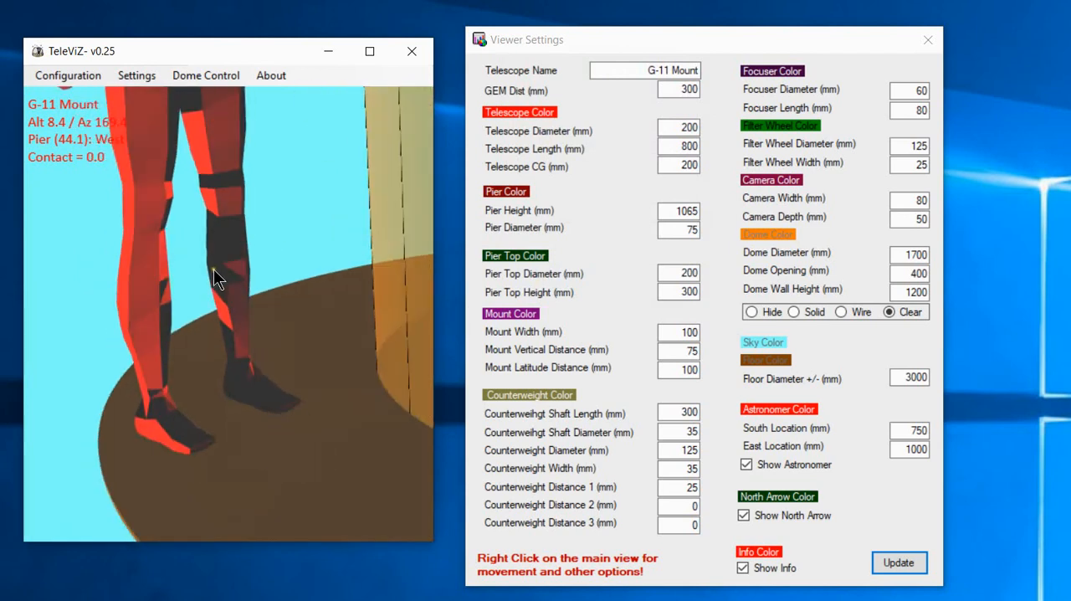
{"action": "scroll", "coordinate": [221, 179], "scroll_direction": "up", "scroll_amount": 3}
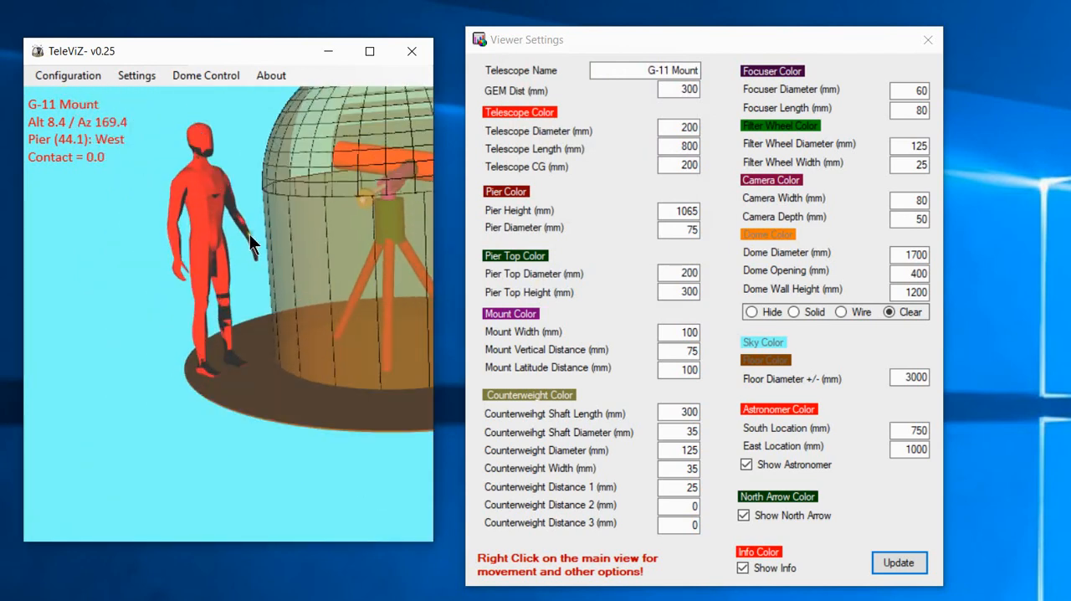
{"action": "scroll", "coordinate": [199, 249], "scroll_direction": "down", "scroll_amount": 4}
{"action": "scroll", "coordinate": [198, 250], "scroll_direction": "up", "scroll_amount": 3}
{"action": "left_click_drag", "start_coordinate": [199, 249], "coordinate": [298, 311]}
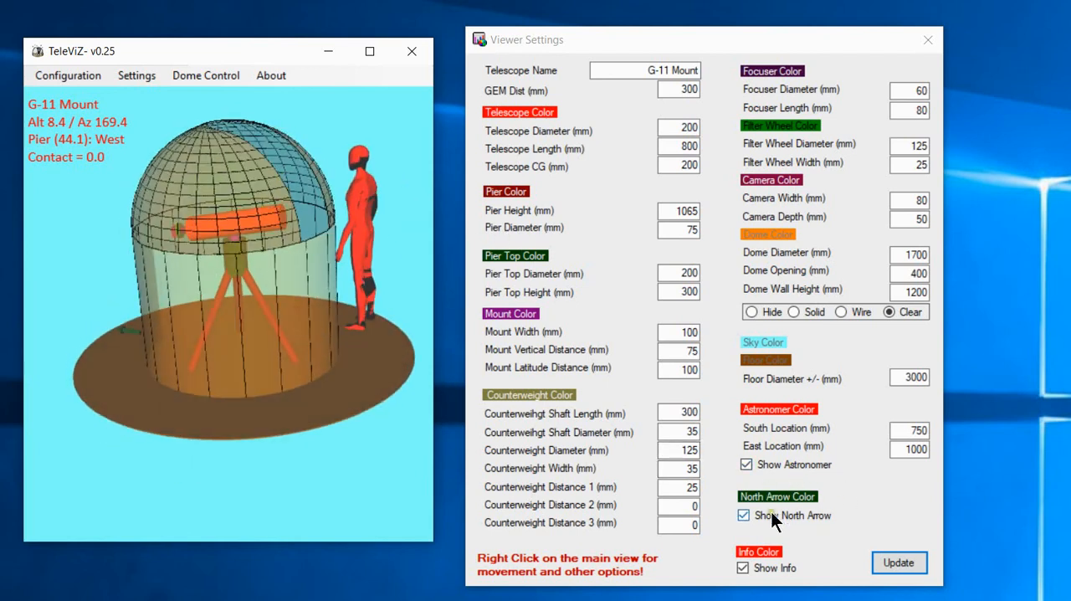
Turn off Show Astronomer and update the model.
{"action": "scroll", "coordinate": [221, 357], "scroll_direction": "down", "scroll_amount": 1}
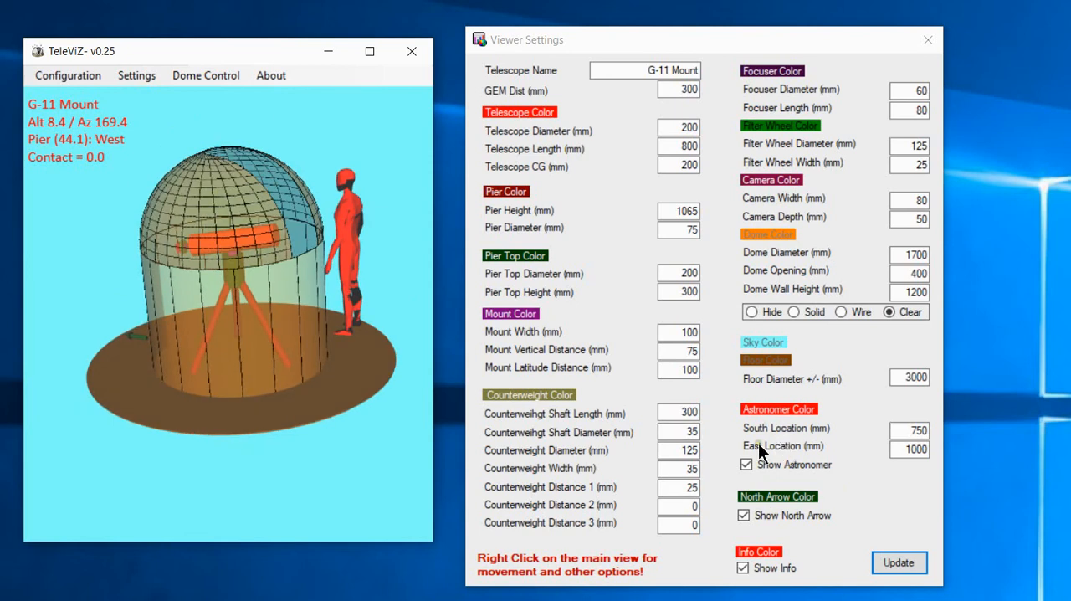
{"action": "left_click", "coordinate": [746, 464]}
{"action": "left_click", "coordinate": [899, 562]}
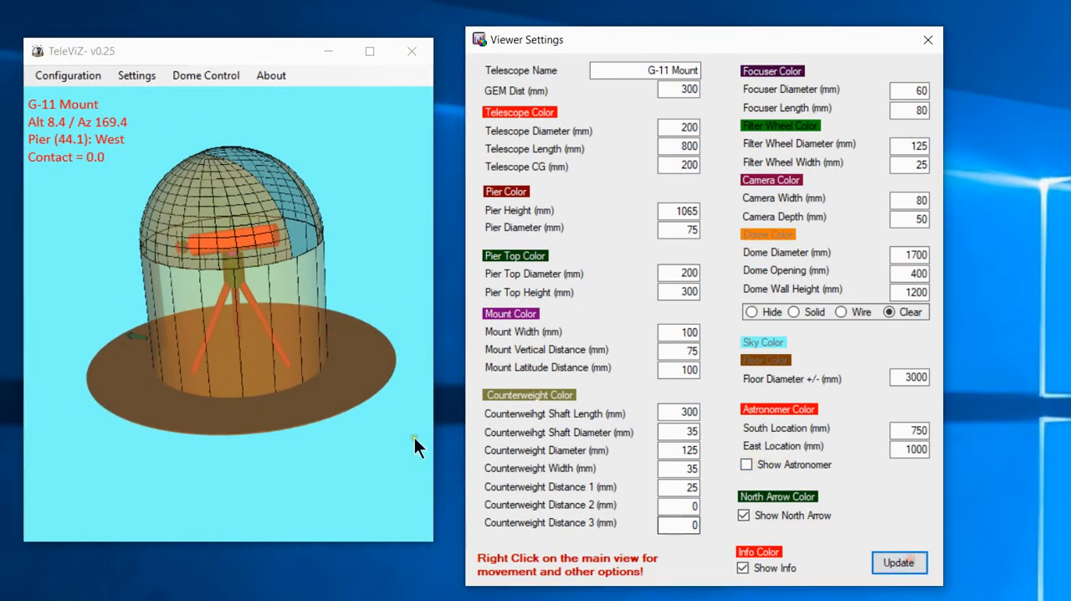
View the dome, telescope and north arrow from several angles.
{"action": "left_click_drag", "start_coordinate": [416, 445], "coordinate": [86, 369]}
{"action": "left_click_drag", "start_coordinate": [345, 293], "coordinate": [370, 364]}
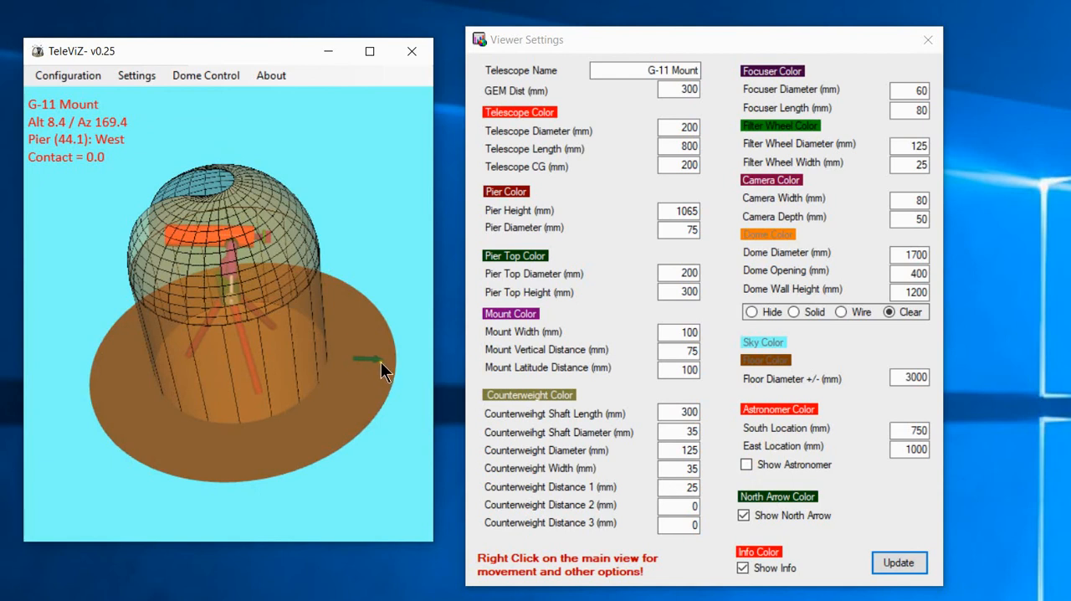
{"action": "left_click_drag", "start_coordinate": [380, 361], "coordinate": [255, 377]}
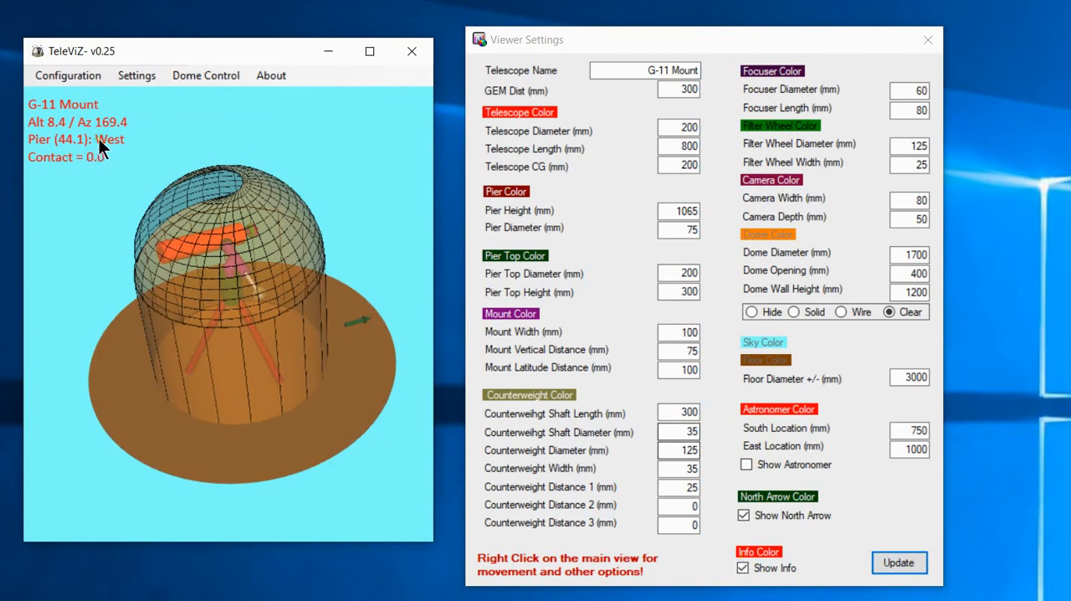
Turn Show Info off and back on, updating the model each time.
{"action": "left_click", "coordinate": [743, 568]}
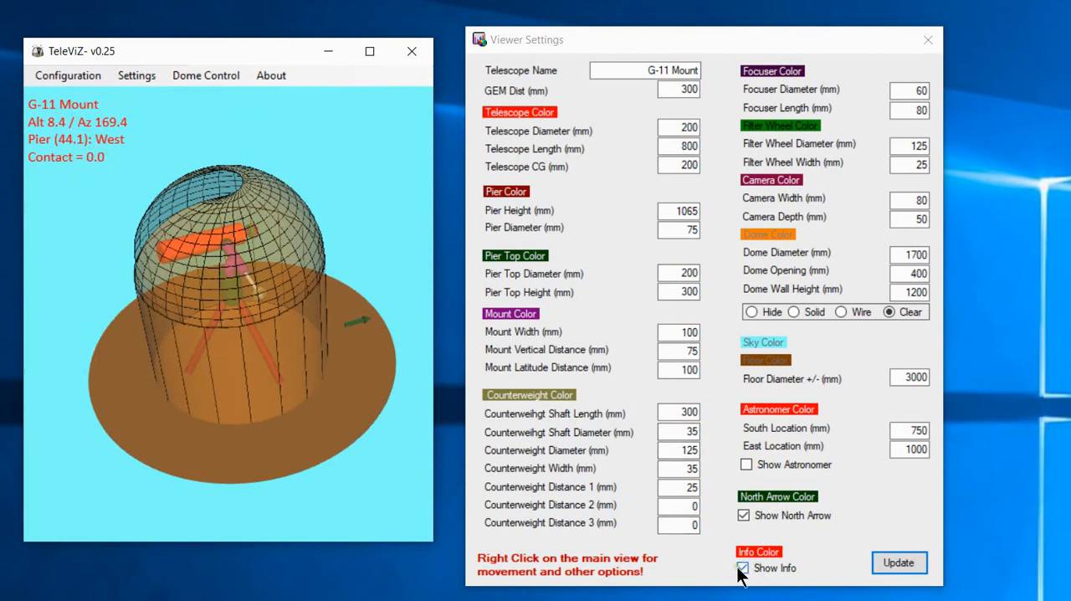
{"action": "left_click", "coordinate": [883, 563]}
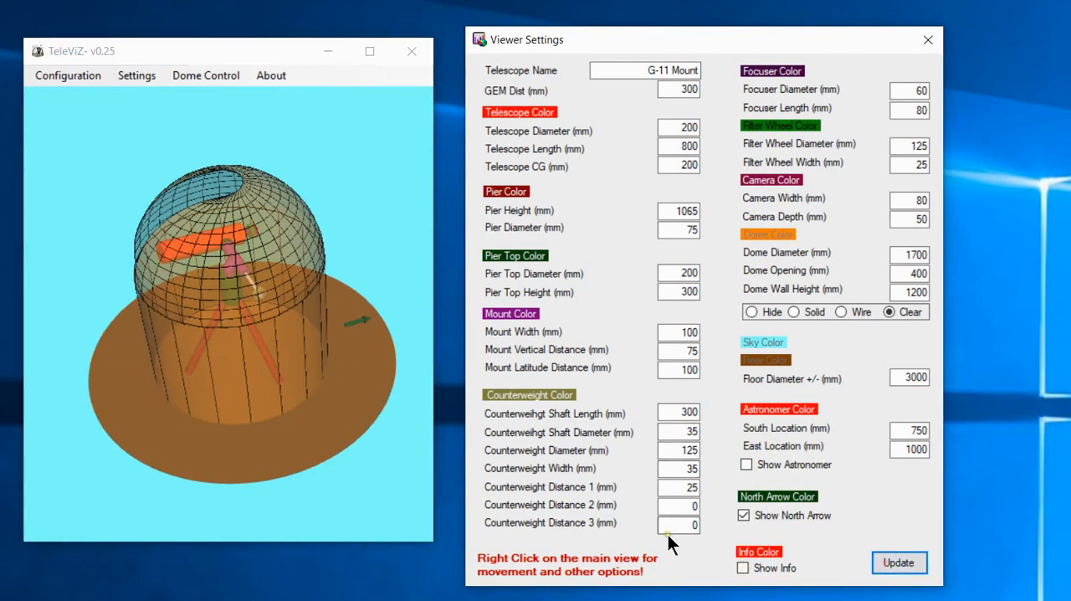
{"action": "left_click", "coordinate": [743, 568]}
{"action": "left_click", "coordinate": [899, 563]}
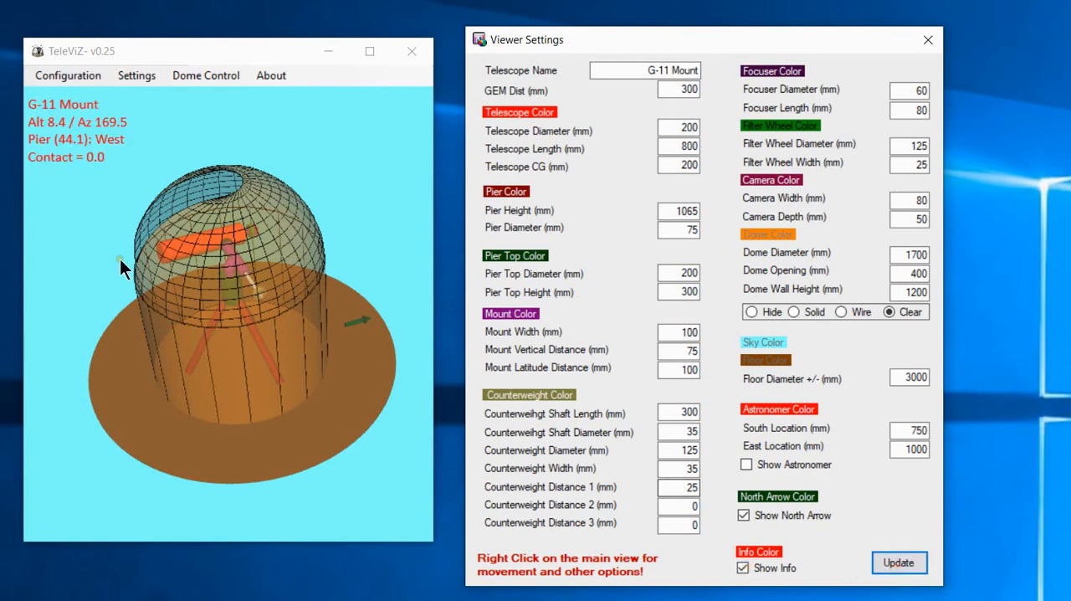
Switch the configuration to Telescope 4.
{"action": "left_click_drag", "start_coordinate": [120, 259], "coordinate": [272, 314]}
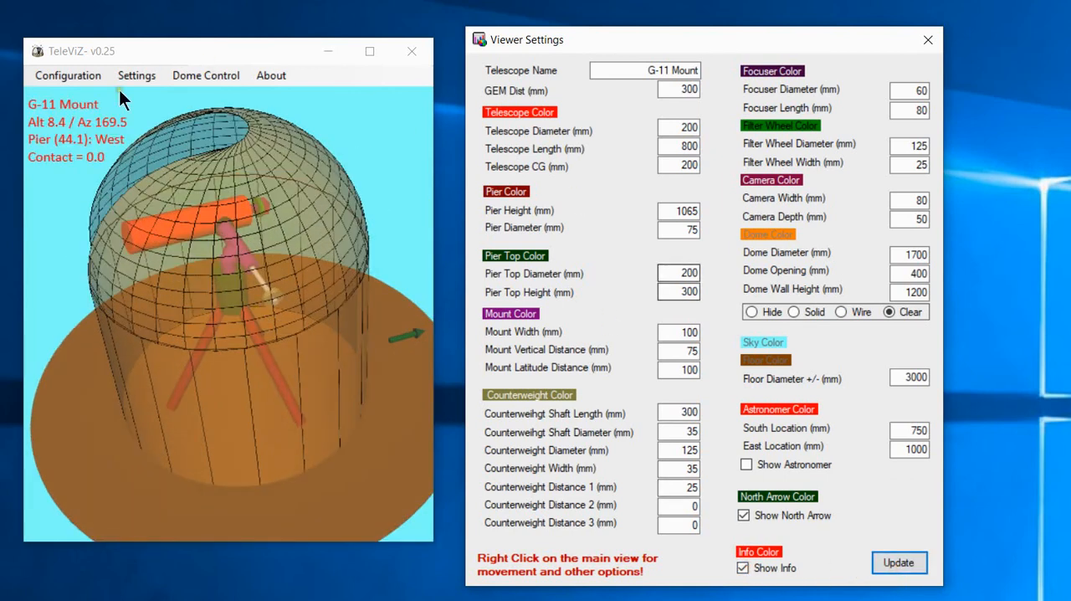
{"action": "left_click", "coordinate": [41, 74]}
{"action": "left_click", "coordinate": [66, 75]}
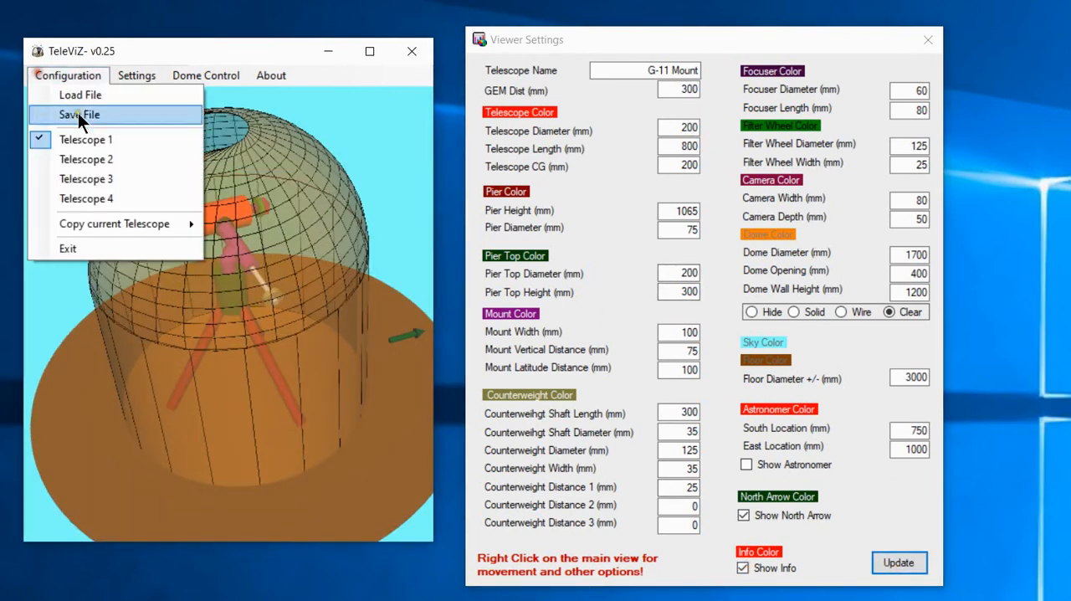
{"action": "left_click", "coordinate": [113, 198]}
Examine the Testing Stuff telescope's counterweights, filter wheel and camera from different angles and up close.
{"action": "left_click_drag", "start_coordinate": [288, 272], "coordinate": [95, 196]}
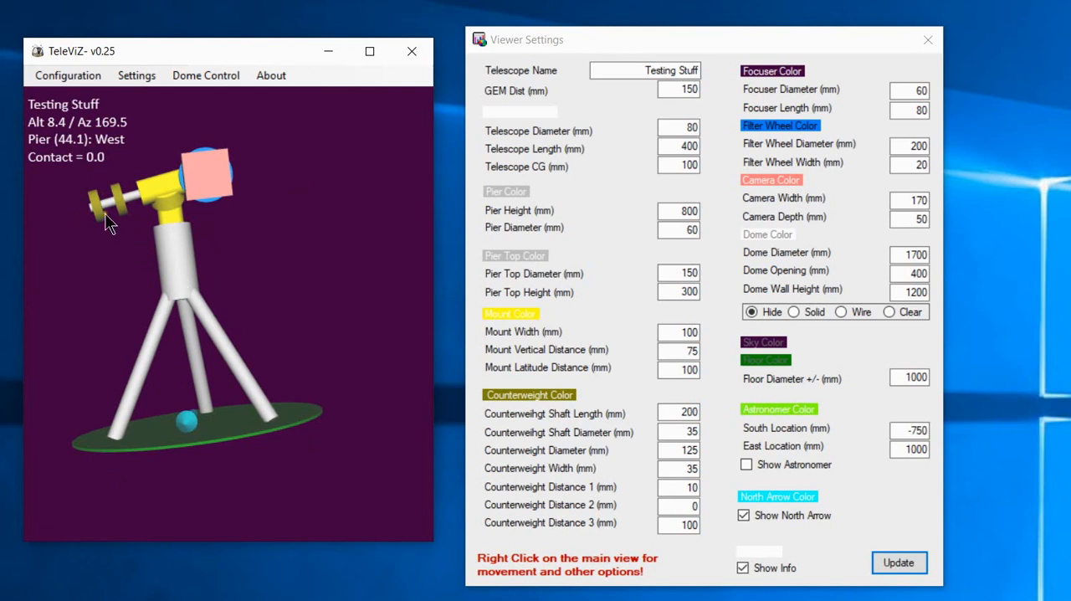
{"action": "left_click_drag", "start_coordinate": [234, 201], "coordinate": [316, 279]}
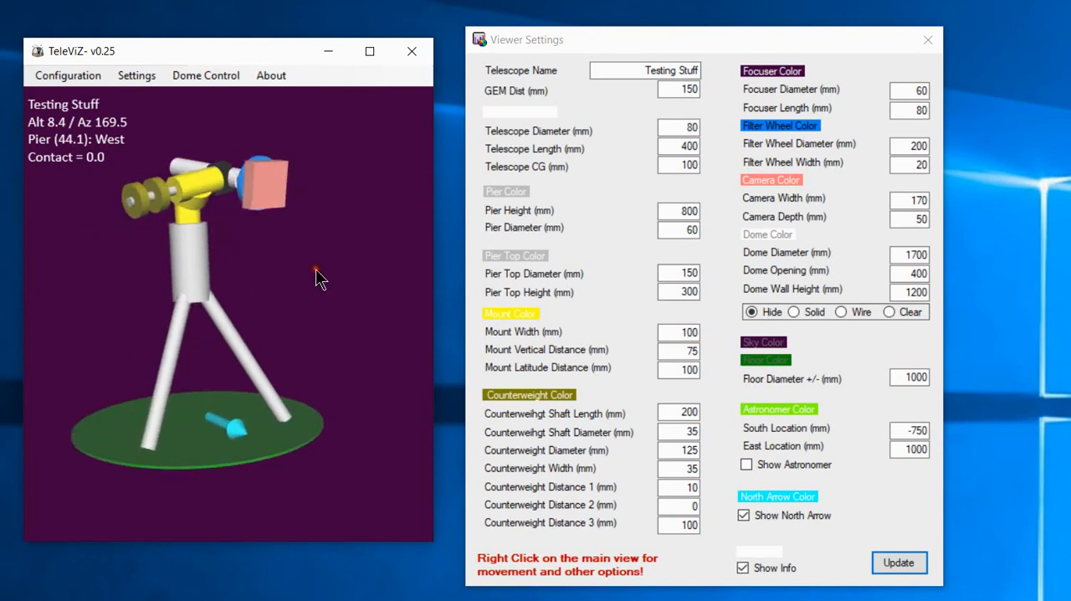
{"action": "left_click_drag", "start_coordinate": [207, 180], "coordinate": [320, 240]}
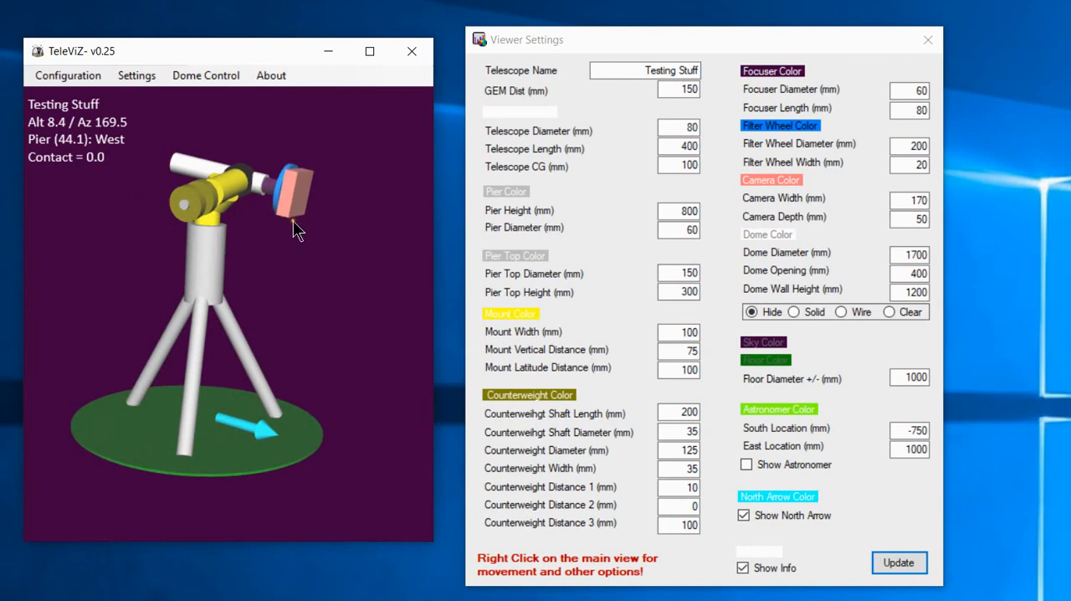
{"action": "scroll", "coordinate": [257, 264], "scroll_direction": "up", "scroll_amount": 5}
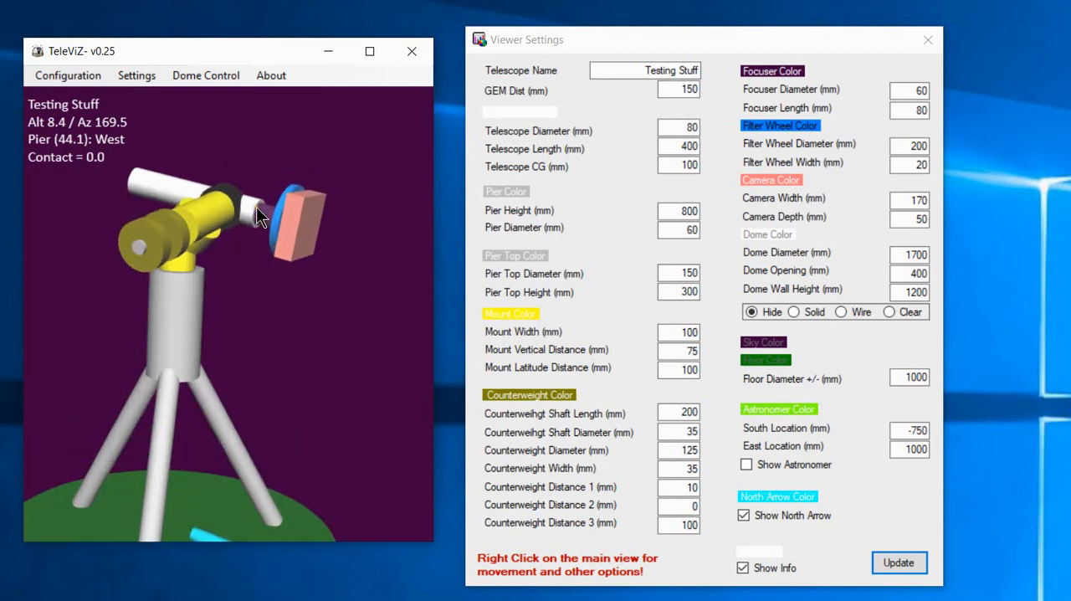
{"action": "scroll", "coordinate": [287, 249], "scroll_direction": "down", "scroll_amount": 2}
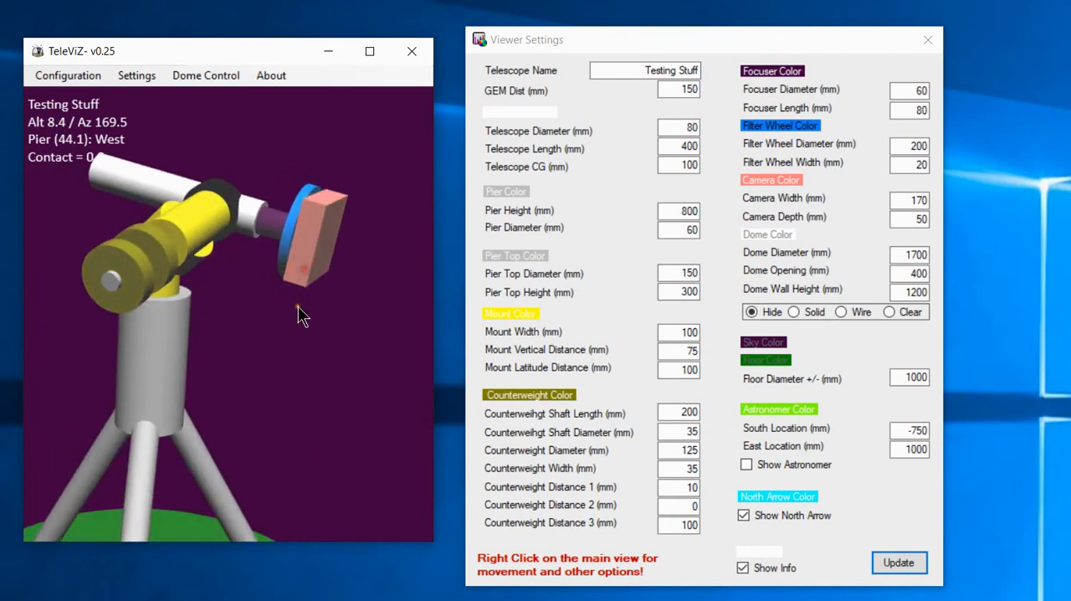
{"action": "scroll", "coordinate": [298, 311], "scroll_direction": "down", "scroll_amount": 2}
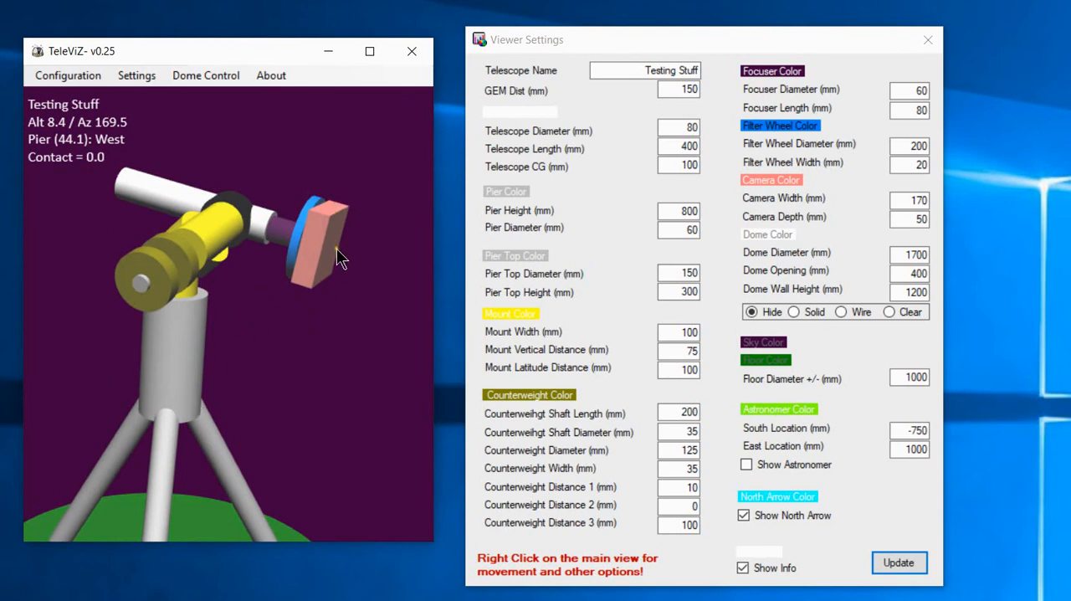
{"action": "scroll", "coordinate": [301, 301], "scroll_direction": "down", "scroll_amount": 2}
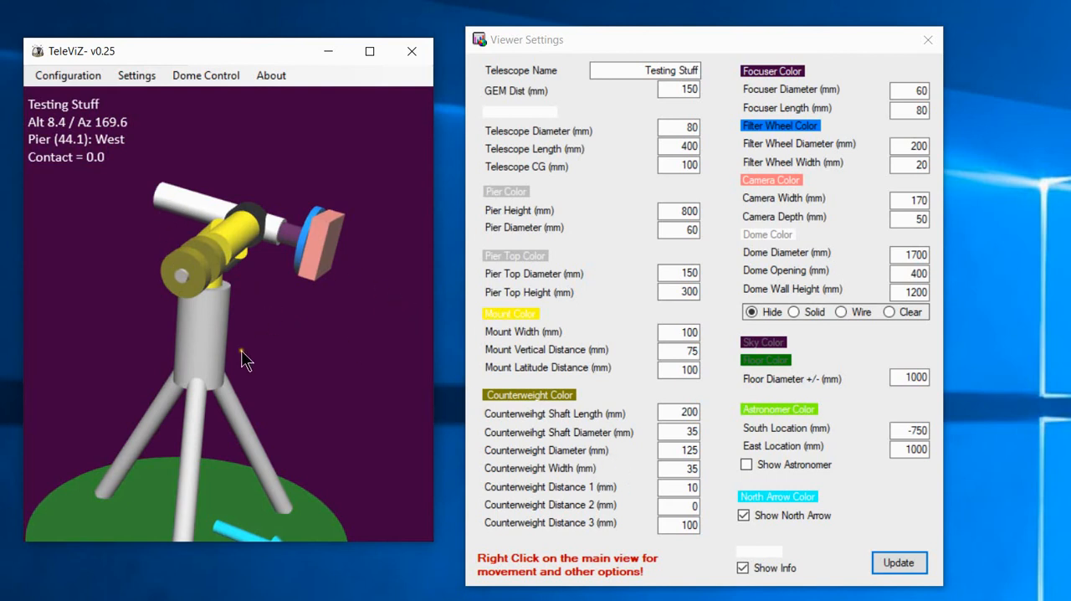
{"action": "scroll", "coordinate": [218, 319], "scroll_direction": "down", "scroll_amount": 1}
{"action": "scroll", "coordinate": [203, 222], "scroll_direction": "down", "scroll_amount": 1}
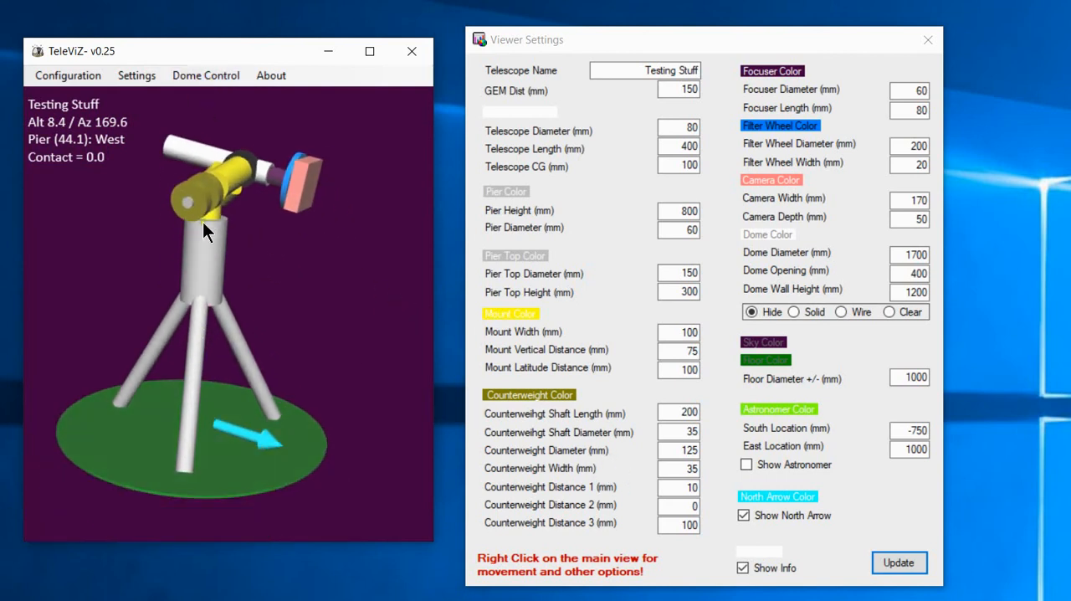
Move the telescope view with the Pan and Zoom movement options.
{"action": "right_click", "coordinate": [234, 249]}
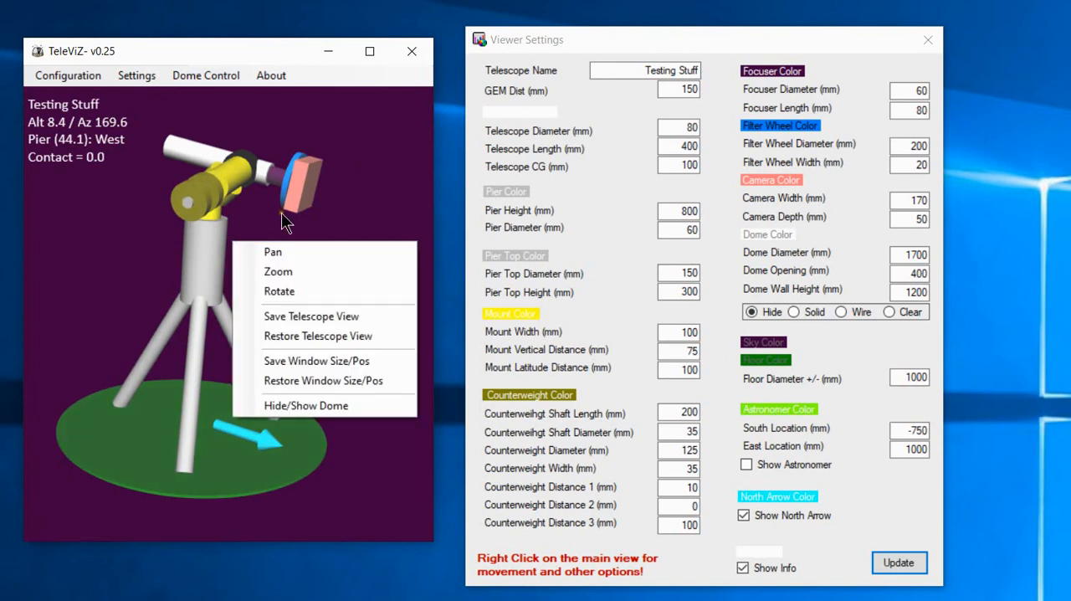
{"action": "left_click", "coordinate": [276, 249]}
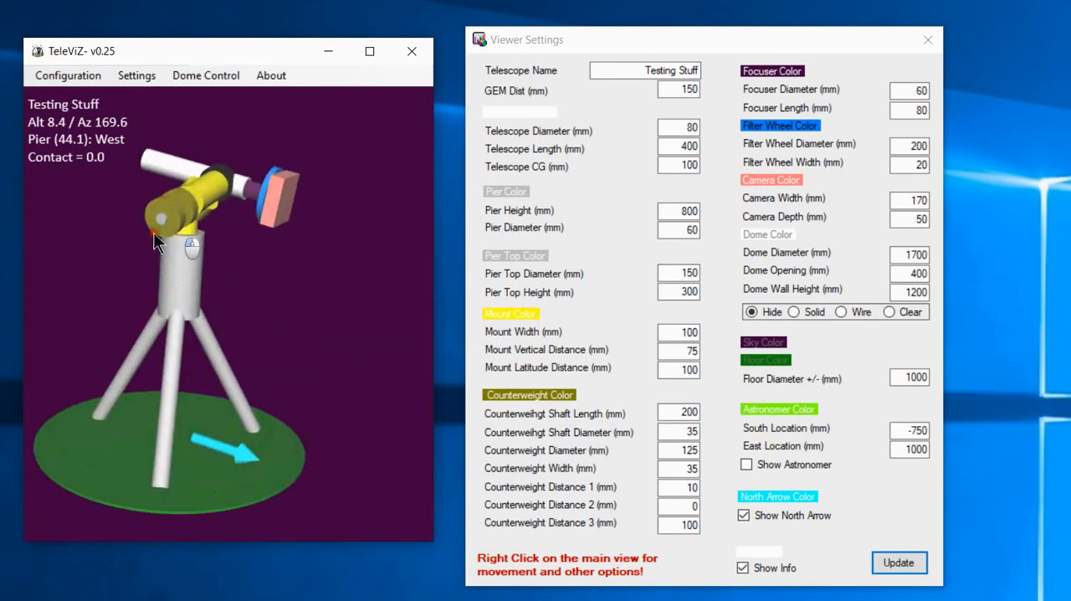
{"action": "right_click", "coordinate": [184, 220]}
{"action": "left_click", "coordinate": [263, 270]}
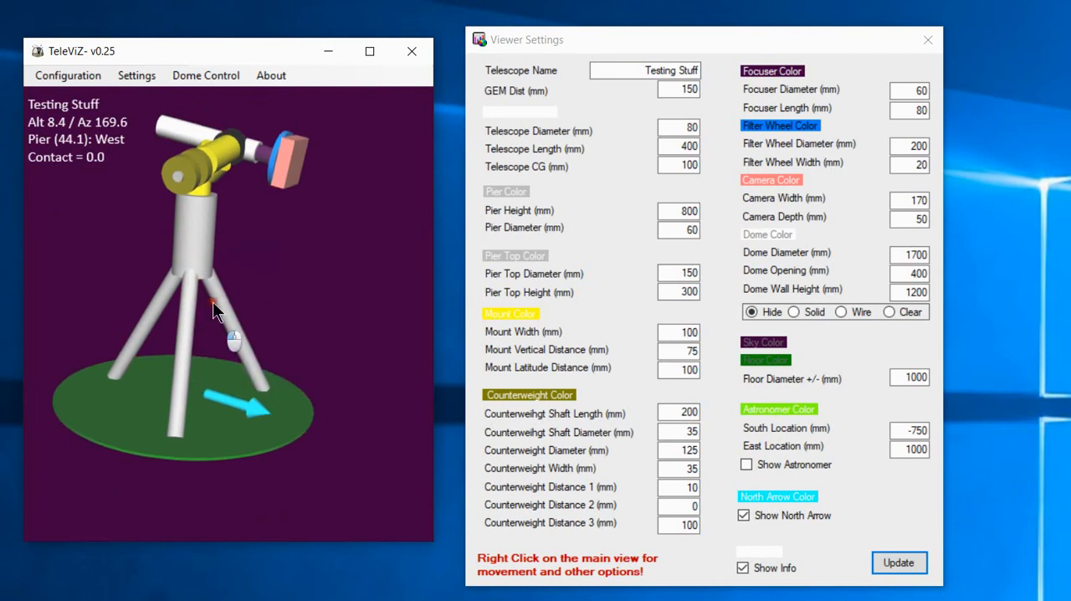
Use the Rotate movement option to tilt the telescope view, leaving Rotate as the active mode.
{"action": "right_click", "coordinate": [239, 269]}
{"action": "left_click", "coordinate": [267, 321]}
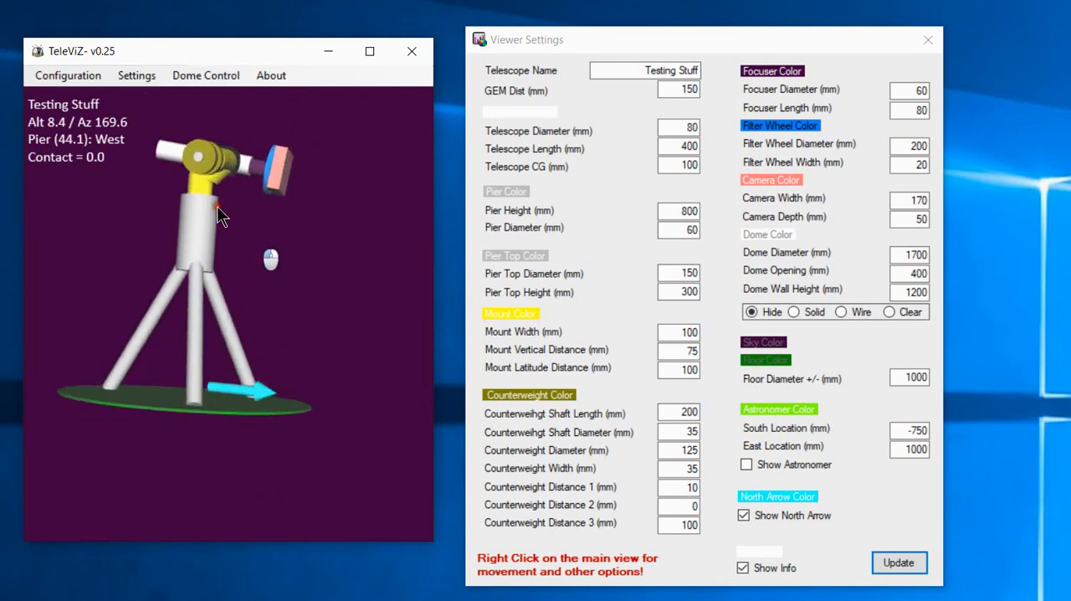
{"action": "left_click_drag", "start_coordinate": [217, 206], "coordinate": [185, 255]}
{"action": "right_click", "coordinate": [203, 244]}
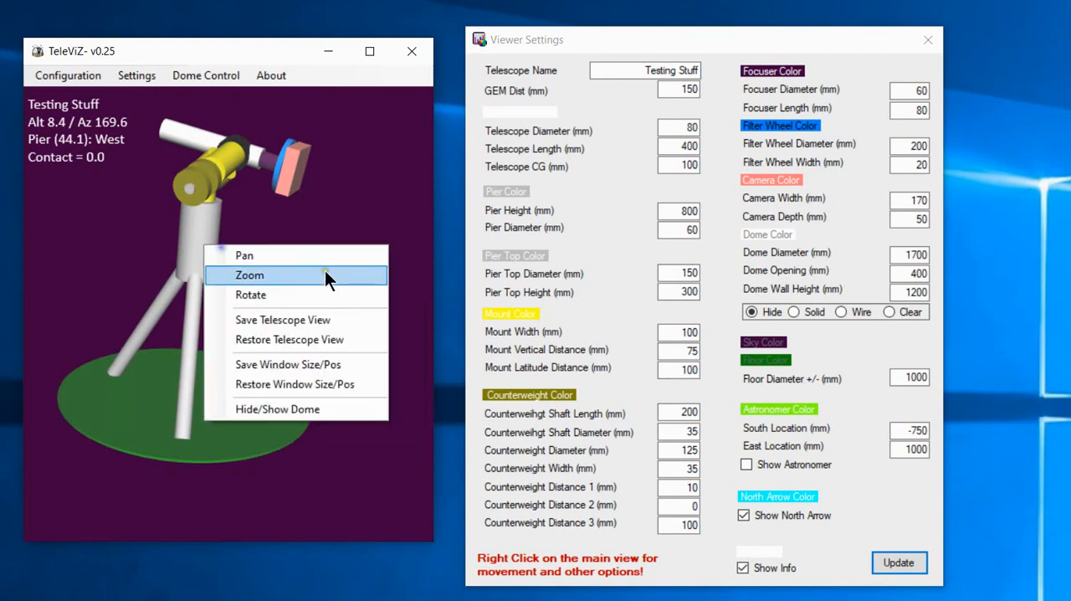
{"action": "left_click", "coordinate": [273, 297]}
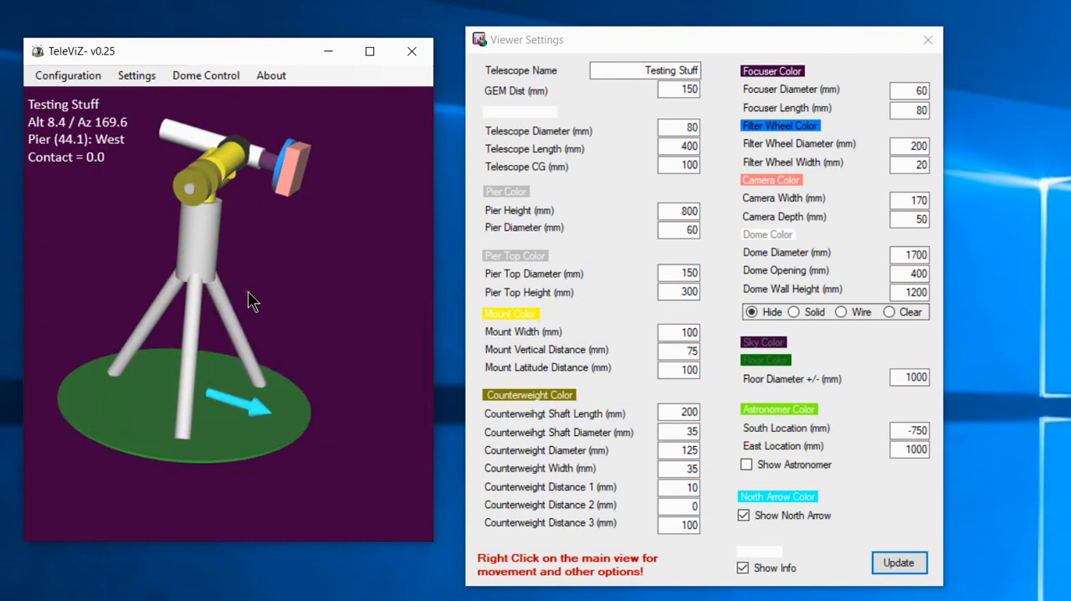
Zoom repeatedly in and out on the tripod, ending with the whole telescope small in the view.
{"action": "scroll", "coordinate": [230, 276], "scroll_direction": "down", "scroll_amount": 4}
{"action": "scroll", "coordinate": [230, 277], "scroll_direction": "up", "scroll_amount": 5}
{"action": "scroll", "coordinate": [230, 276], "scroll_direction": "down", "scroll_amount": 5}
{"action": "scroll", "coordinate": [232, 284], "scroll_direction": "up", "scroll_amount": 2}
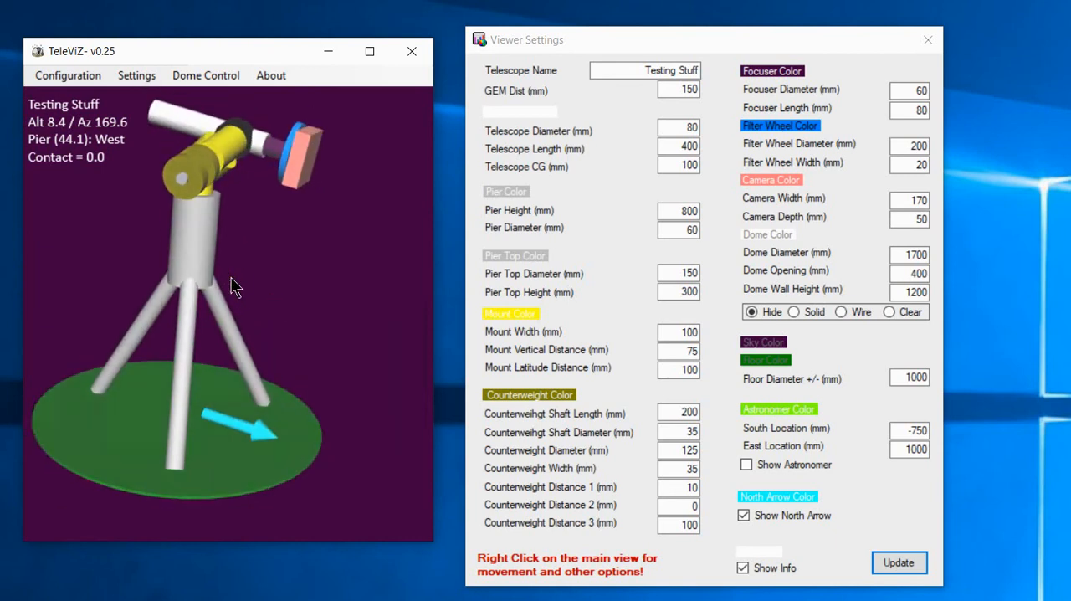
{"action": "scroll", "coordinate": [234, 288], "scroll_direction": "down", "scroll_amount": 4}
{"action": "scroll", "coordinate": [234, 291], "scroll_direction": "up", "scroll_amount": 2}
{"action": "scroll", "coordinate": [226, 268], "scroll_direction": "down", "scroll_amount": 1}
{"action": "scroll", "coordinate": [210, 238], "scroll_direction": "down", "scroll_amount": 1}
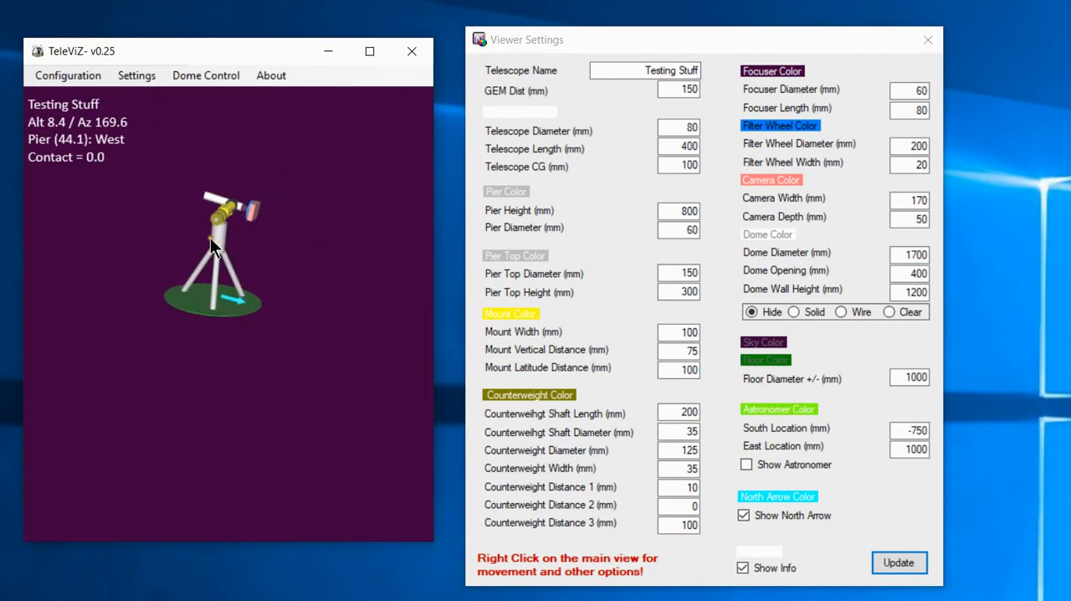
Zoom in and out about points near the view's corners to examine how the telescope shifts.
{"action": "scroll", "coordinate": [215, 248], "scroll_direction": "up", "scroll_amount": 3}
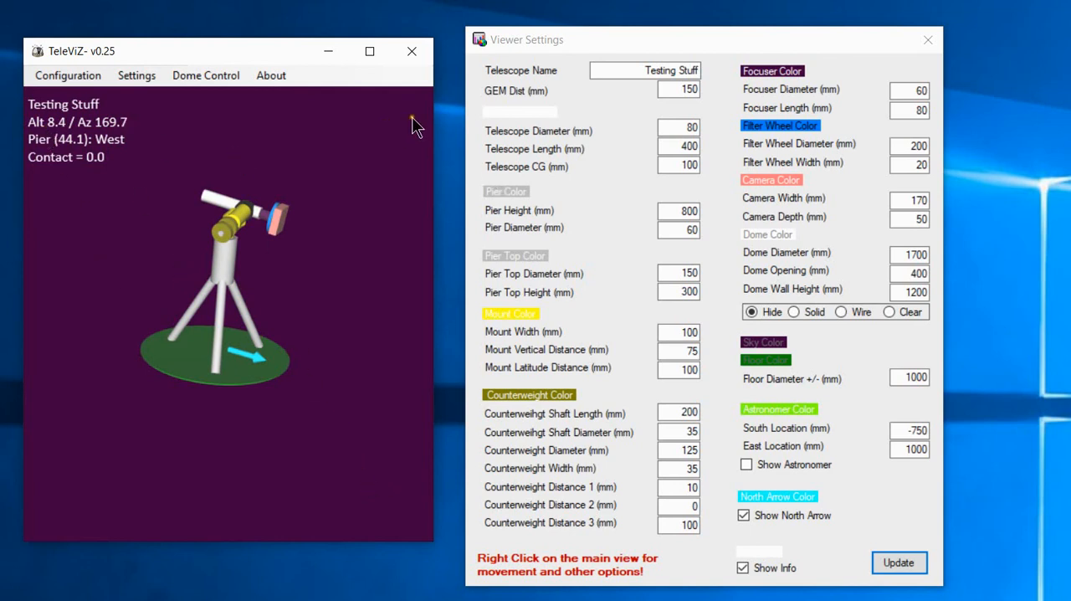
{"action": "scroll", "coordinate": [412, 116], "scroll_direction": "up", "scroll_amount": 5}
{"action": "scroll", "coordinate": [412, 119], "scroll_direction": "down", "scroll_amount": 4}
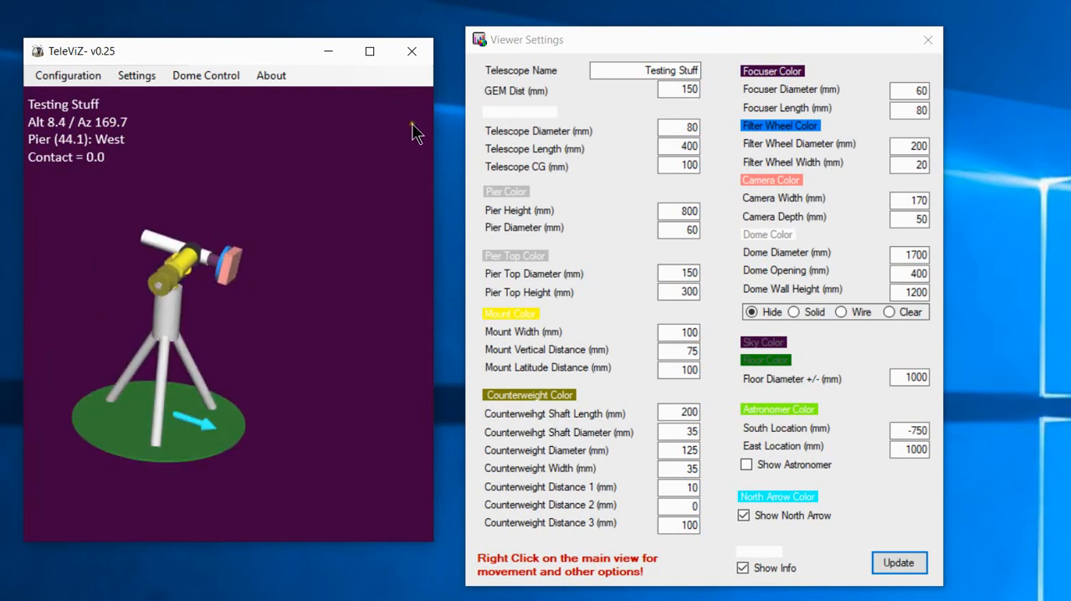
{"action": "scroll", "coordinate": [405, 504], "scroll_direction": "up", "scroll_amount": 5}
{"action": "scroll", "coordinate": [400, 498], "scroll_direction": "down", "scroll_amount": 4}
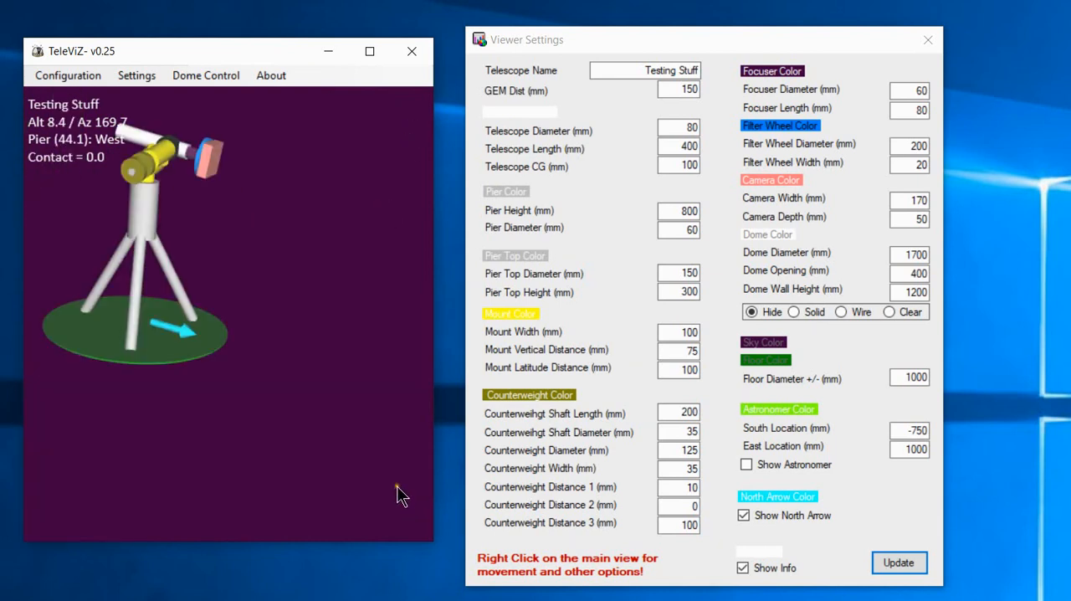
Zoom in closely on the north arrow on the floor and back out to the telescope.
{"action": "scroll", "coordinate": [179, 333], "scroll_direction": "up", "scroll_amount": 5}
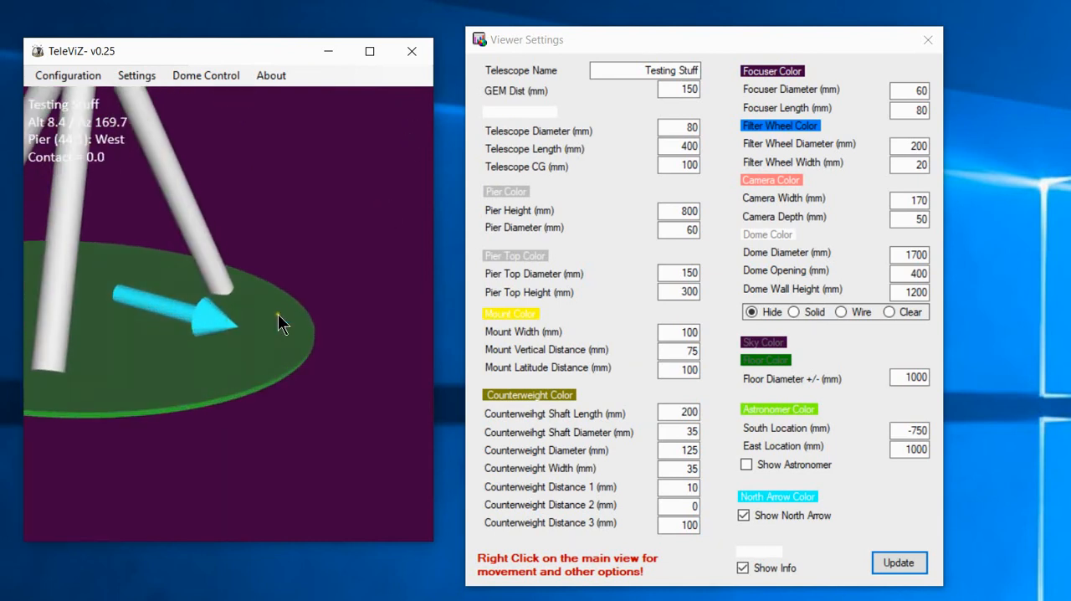
{"action": "scroll", "coordinate": [277, 314], "scroll_direction": "up", "scroll_amount": 8}
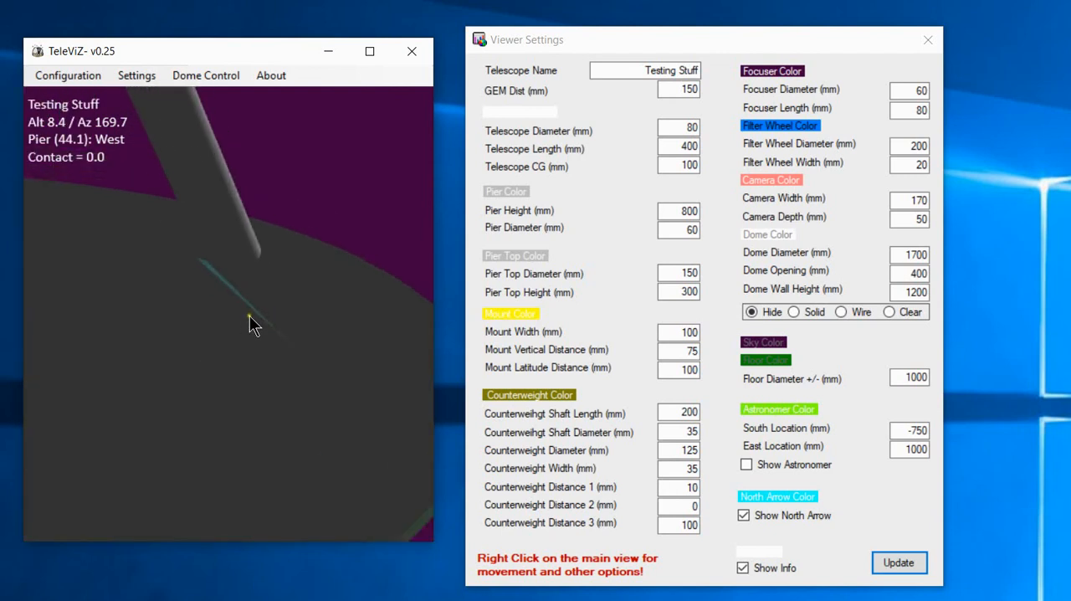
{"action": "scroll", "coordinate": [249, 316], "scroll_direction": "down", "scroll_amount": 8}
{"action": "scroll", "coordinate": [276, 218], "scroll_direction": "up", "scroll_amount": 4}
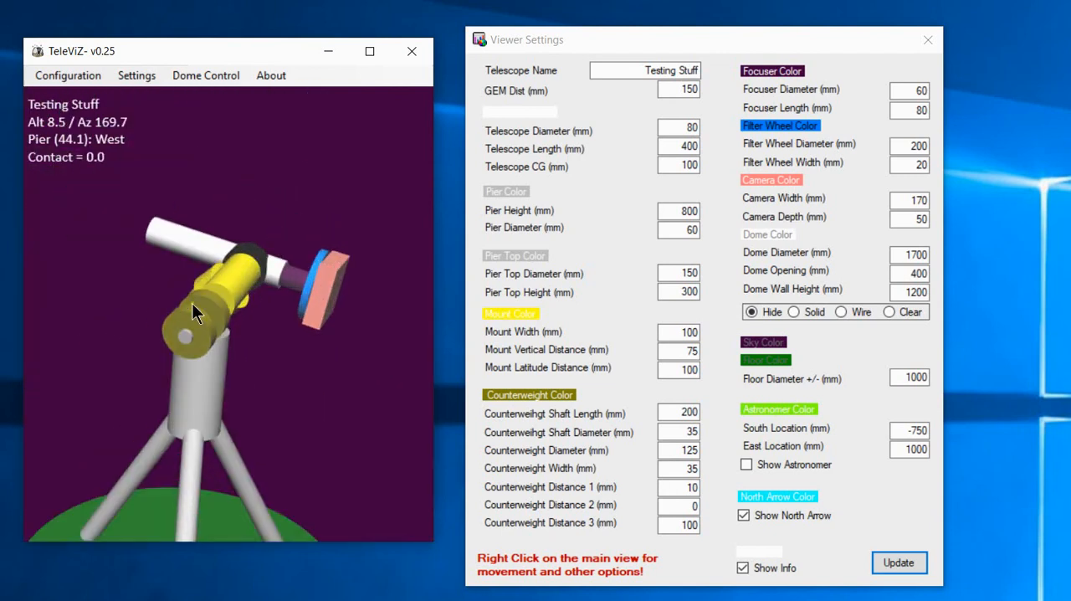
Zoom in and out around the counterweights, pier and camera to examine each part of the telescope.
{"action": "scroll", "coordinate": [191, 303], "scroll_direction": "up", "scroll_amount": 2}
{"action": "scroll", "coordinate": [227, 284], "scroll_direction": "down", "scroll_amount": 6}
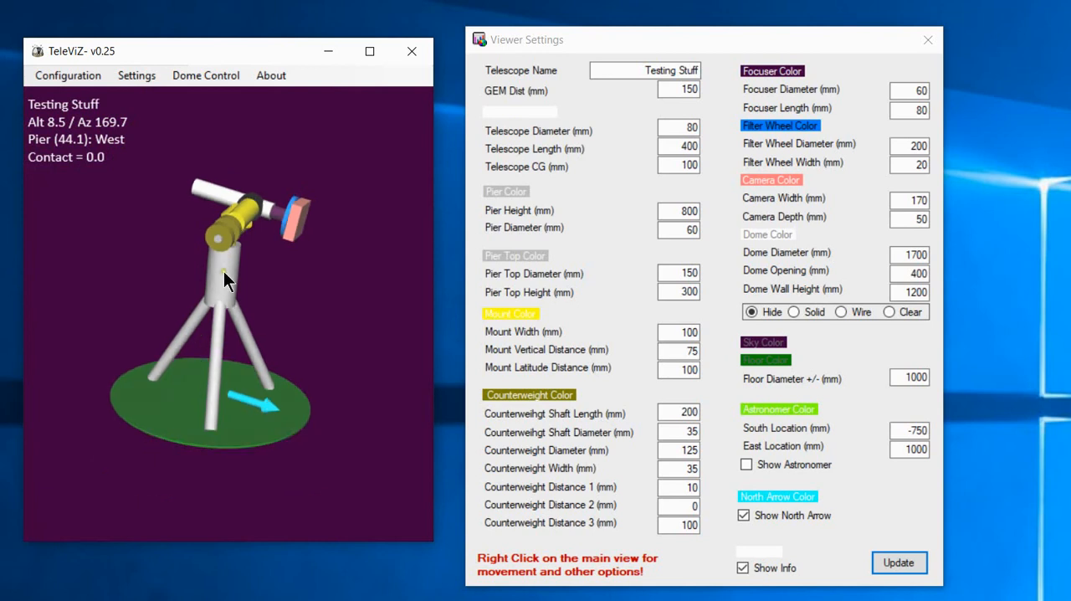
{"action": "scroll", "coordinate": [229, 242], "scroll_direction": "up", "scroll_amount": 5}
{"action": "scroll", "coordinate": [235, 285], "scroll_direction": "down", "scroll_amount": 4}
{"action": "scroll", "coordinate": [216, 285], "scroll_direction": "up", "scroll_amount": 3}
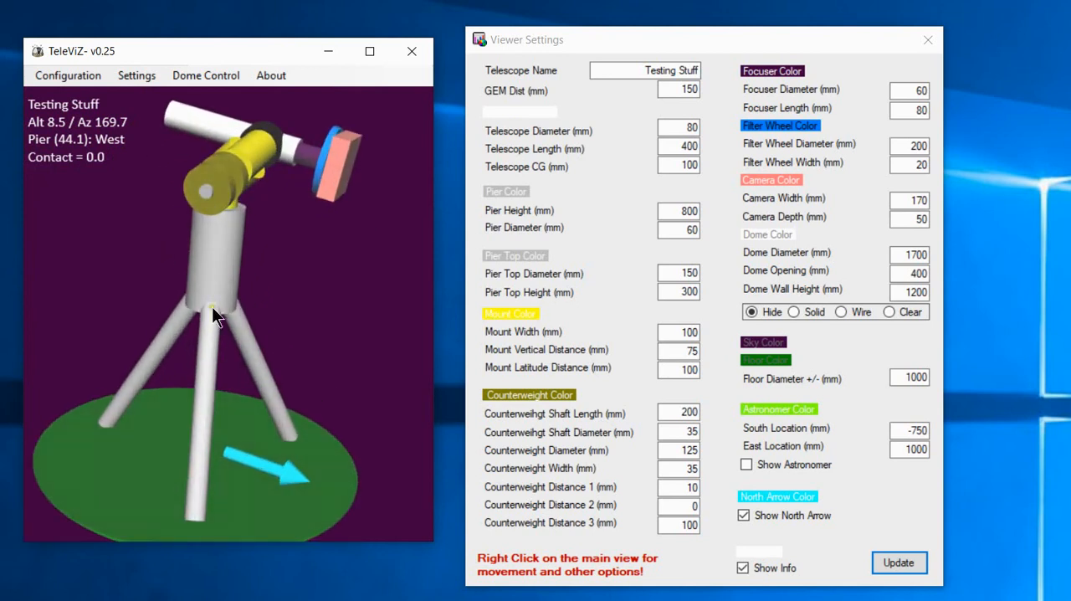
{"action": "scroll", "coordinate": [214, 280], "scroll_direction": "down", "scroll_amount": 2}
{"action": "scroll", "coordinate": [215, 248], "scroll_direction": "up", "scroll_amount": 3}
{"action": "scroll", "coordinate": [339, 178], "scroll_direction": "up", "scroll_amount": 2}
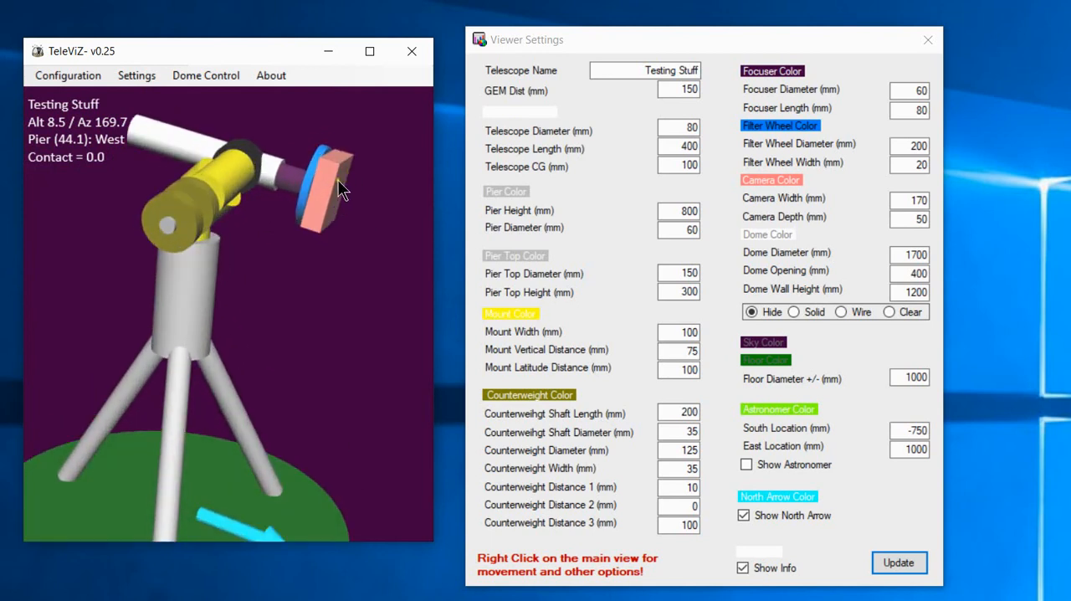
{"action": "scroll", "coordinate": [276, 225], "scroll_direction": "up", "scroll_amount": 4}
{"action": "scroll", "coordinate": [271, 303], "scroll_direction": "down", "scroll_amount": 5}
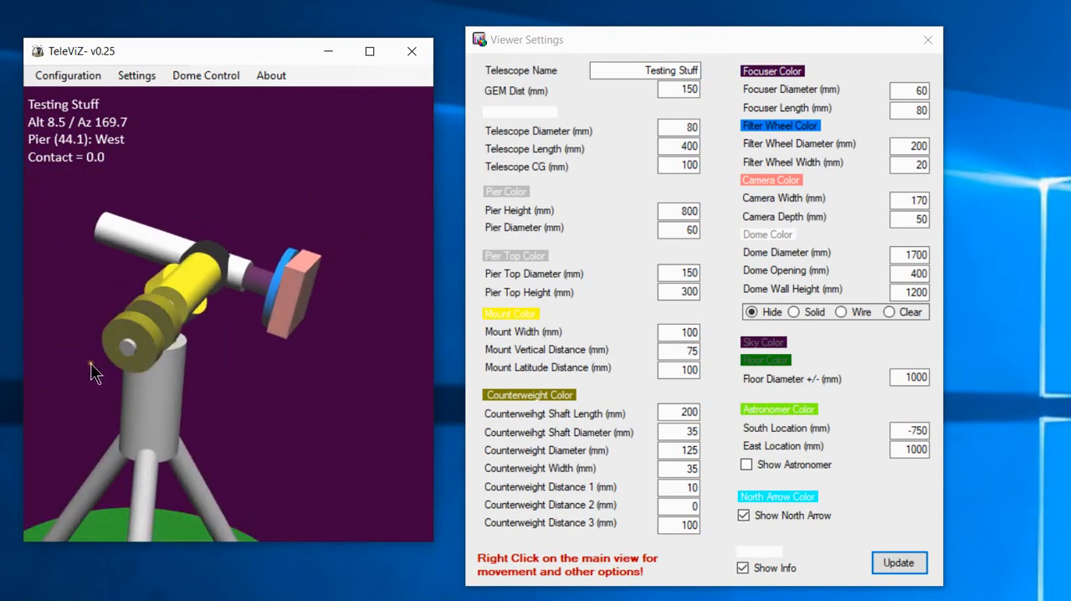
{"action": "scroll", "coordinate": [133, 347], "scroll_direction": "up", "scroll_amount": 4}
{"action": "scroll", "coordinate": [215, 277], "scroll_direction": "down", "scroll_amount": 6}
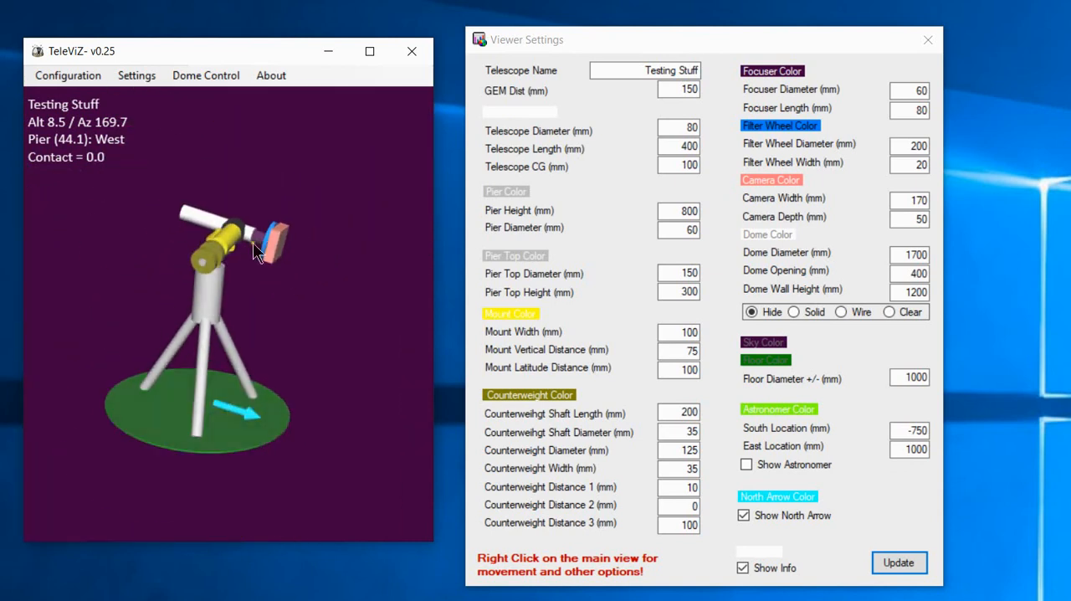
{"action": "scroll", "coordinate": [206, 332], "scroll_direction": "up", "scroll_amount": 4}
{"action": "scroll", "coordinate": [239, 281], "scroll_direction": "down", "scroll_amount": 5}
{"action": "scroll", "coordinate": [247, 268], "scroll_direction": "up", "scroll_amount": 2}
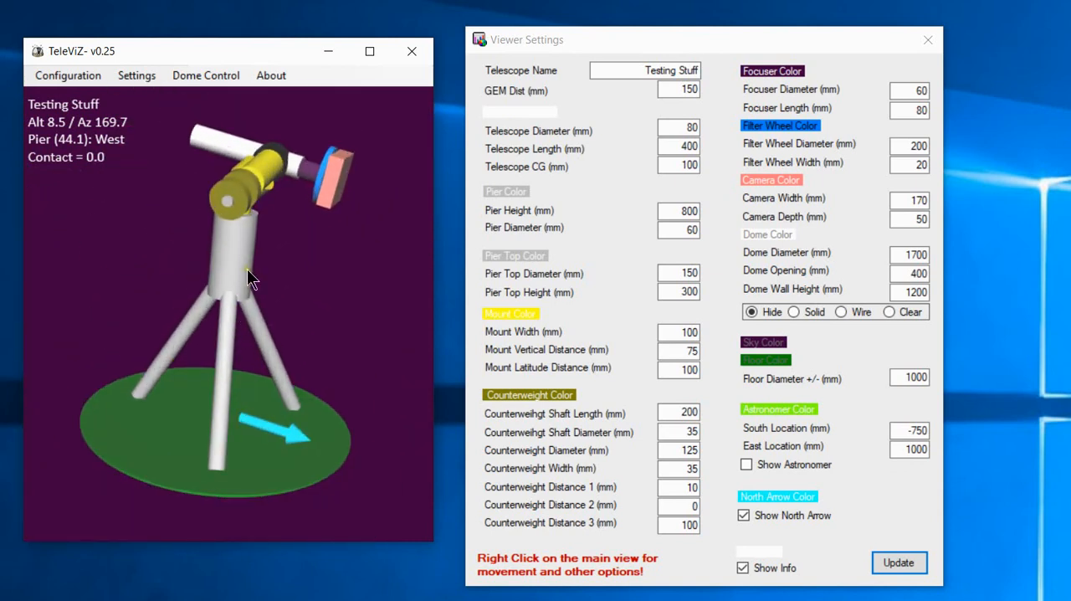
Rotate the telescope to a slightly higher viewing angle and save it as the telescope view.
{"action": "right_click", "coordinate": [251, 266]}
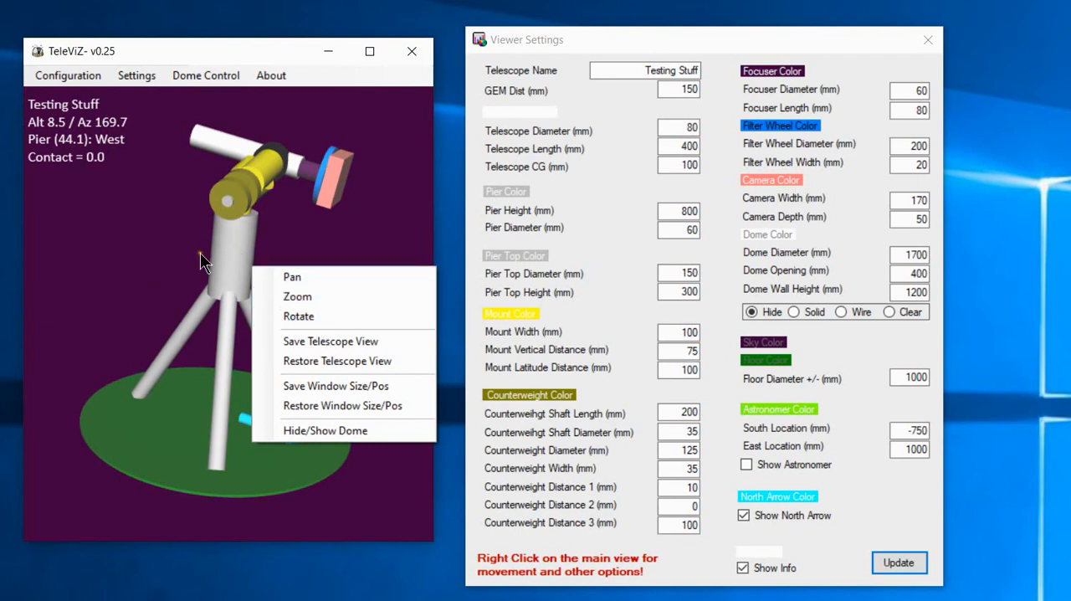
{"action": "left_click", "coordinate": [168, 260]}
{"action": "mouse_move", "coordinate": [186, 308]}
{"action": "left_mouse_down"}
{"action": "mouse_move", "coordinate": [173, 256]}
{"action": "mouse_move", "coordinate": [246, 282]}
{"action": "mouse_move", "coordinate": [210, 292]}
{"action": "mouse_move", "coordinate": [282, 333]}
{"action": "mouse_move", "coordinate": [125, 276]}
{"action": "mouse_move", "coordinate": [363, 346]}
{"action": "mouse_move", "coordinate": [270, 339]}
{"action": "mouse_move", "coordinate": [158, 307]}
{"action": "mouse_move", "coordinate": [172, 315]}
{"action": "left_mouse_up"}
{"action": "right_click", "coordinate": [236, 272]}
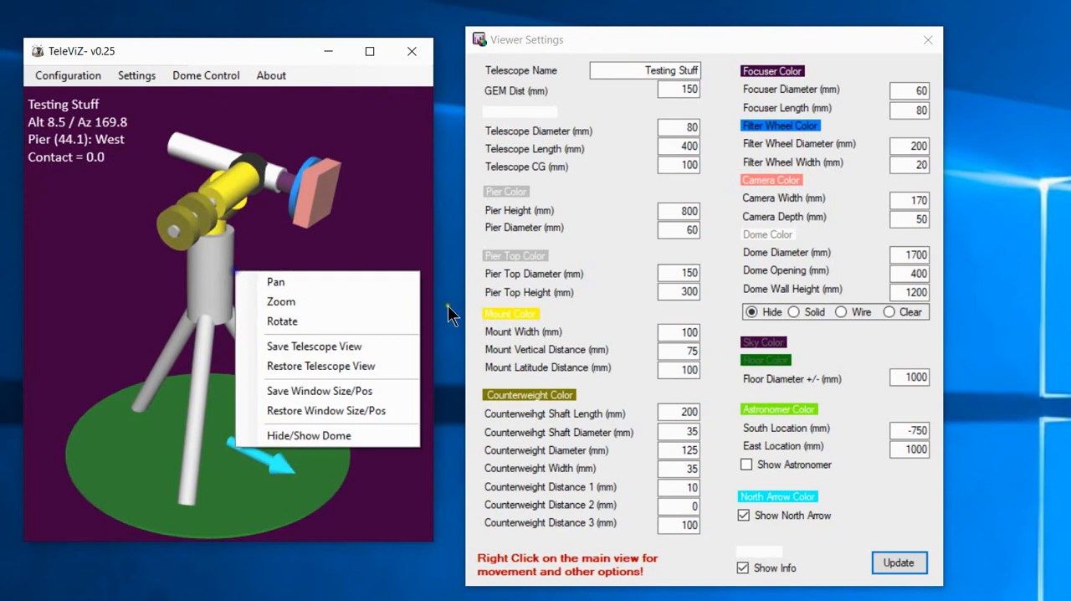
{"action": "left_click", "coordinate": [362, 340]}
Swing the telescope model onto its side and restore the saved telescope view.
{"action": "left_click_drag", "start_coordinate": [363, 339], "coordinate": [532, 452]}
{"action": "left_click_drag", "start_coordinate": [320, 262], "coordinate": [348, 472]}
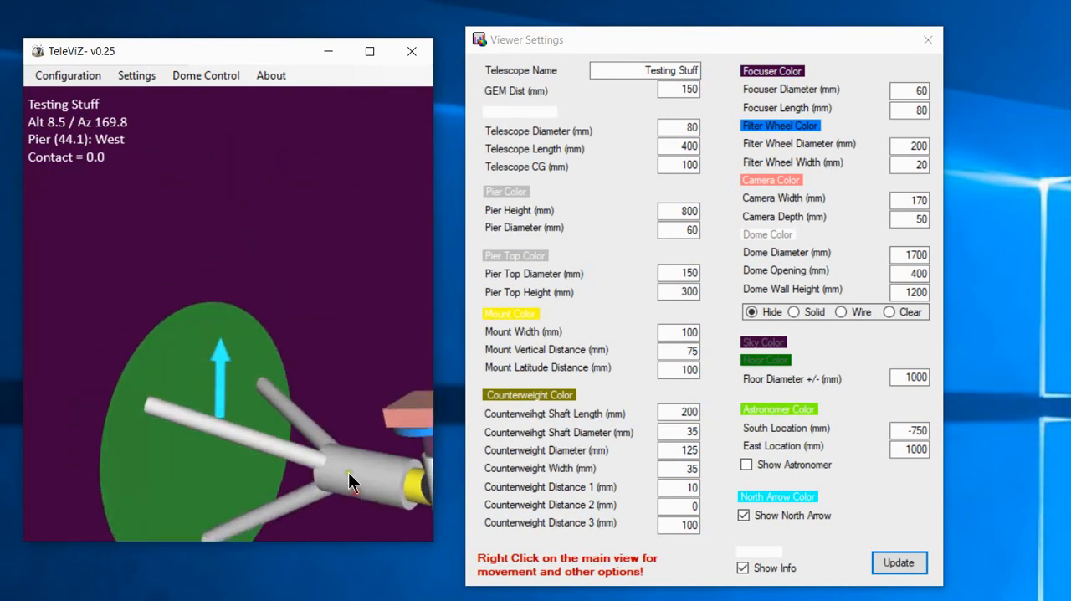
{"action": "right_click", "coordinate": [296, 241]}
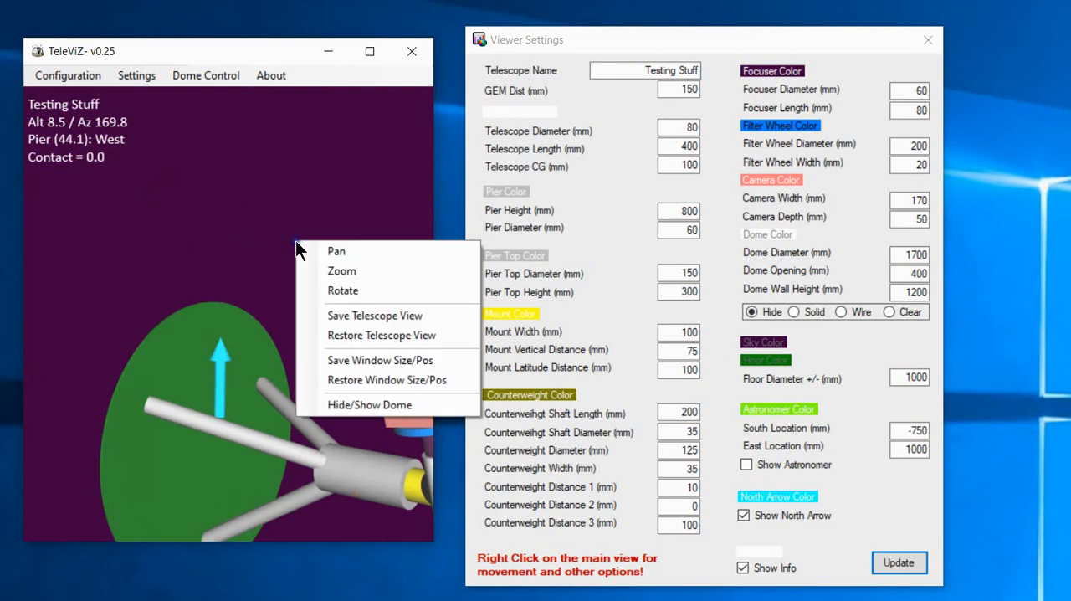
{"action": "left_click", "coordinate": [360, 338]}
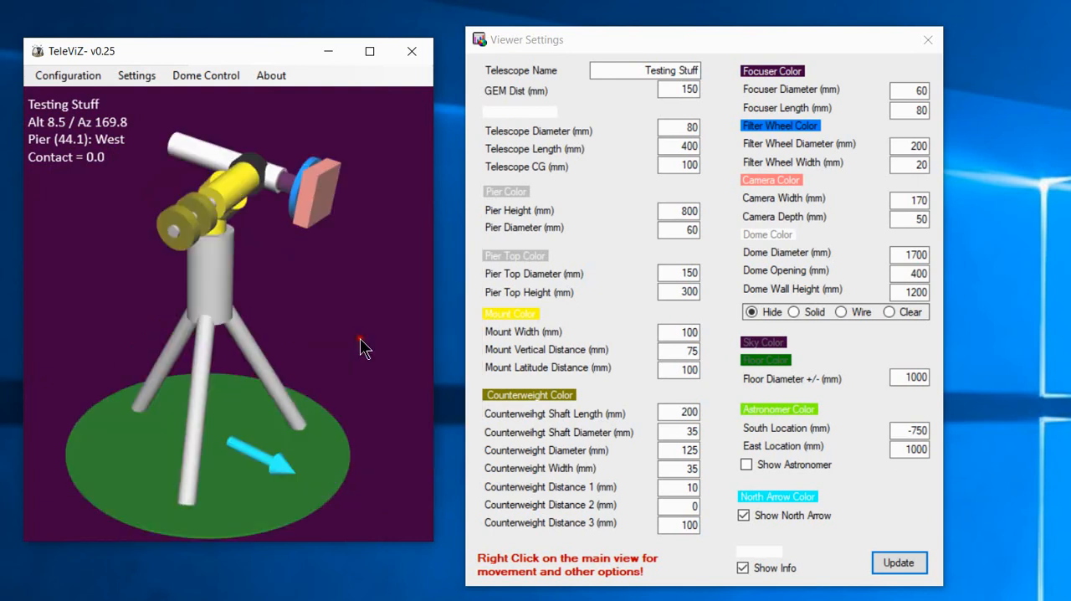
Save the current size and position of the main telescope window.
{"action": "right_click", "coordinate": [264, 254]}
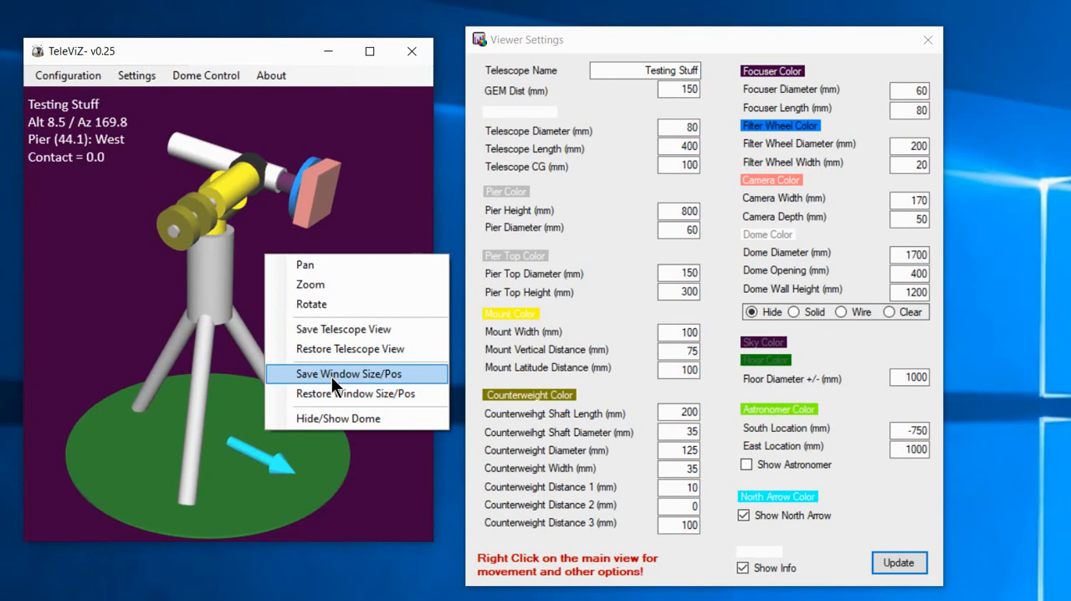
{"action": "left_click", "coordinate": [333, 383]}
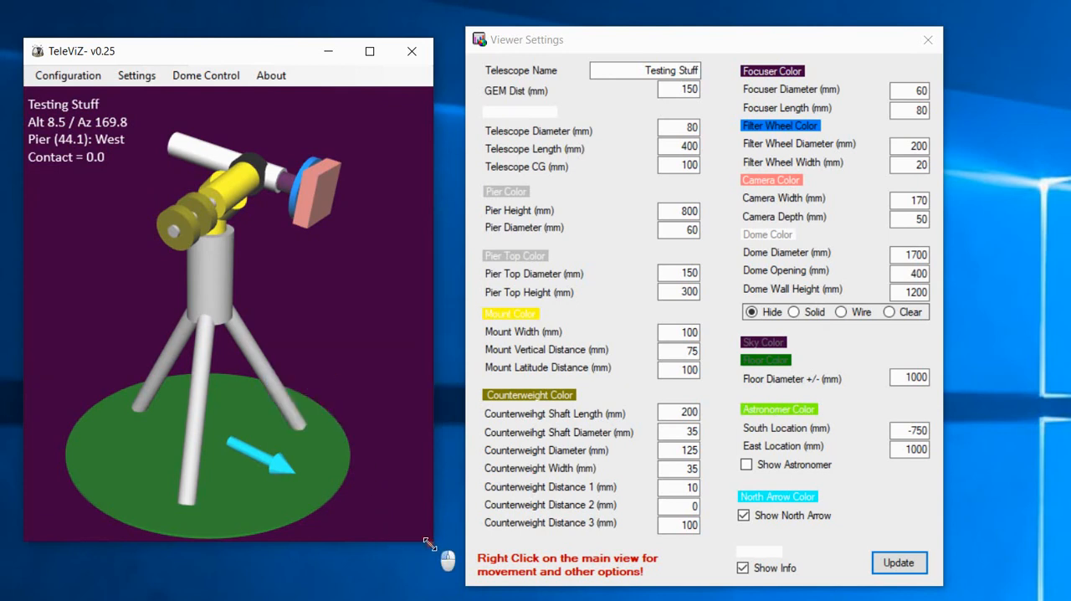
Shrink the main telescope window, move it over the Viewer Settings window, and restore its saved size and position.
{"action": "left_click_drag", "start_coordinate": [429, 543], "coordinate": [224, 282]}
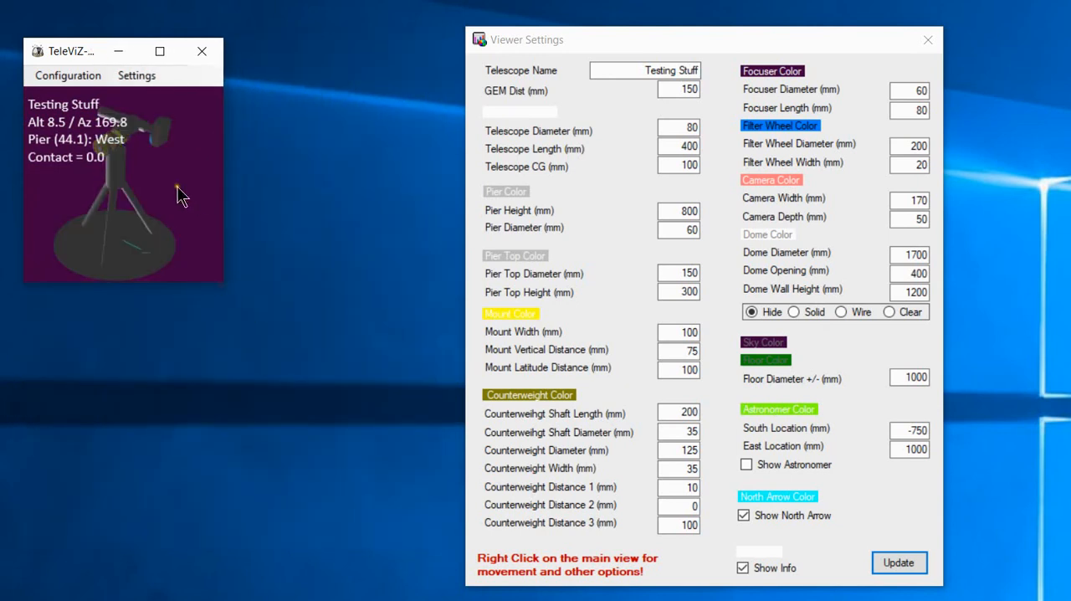
{"action": "left_click_drag", "start_coordinate": [54, 49], "coordinate": [863, 55]}
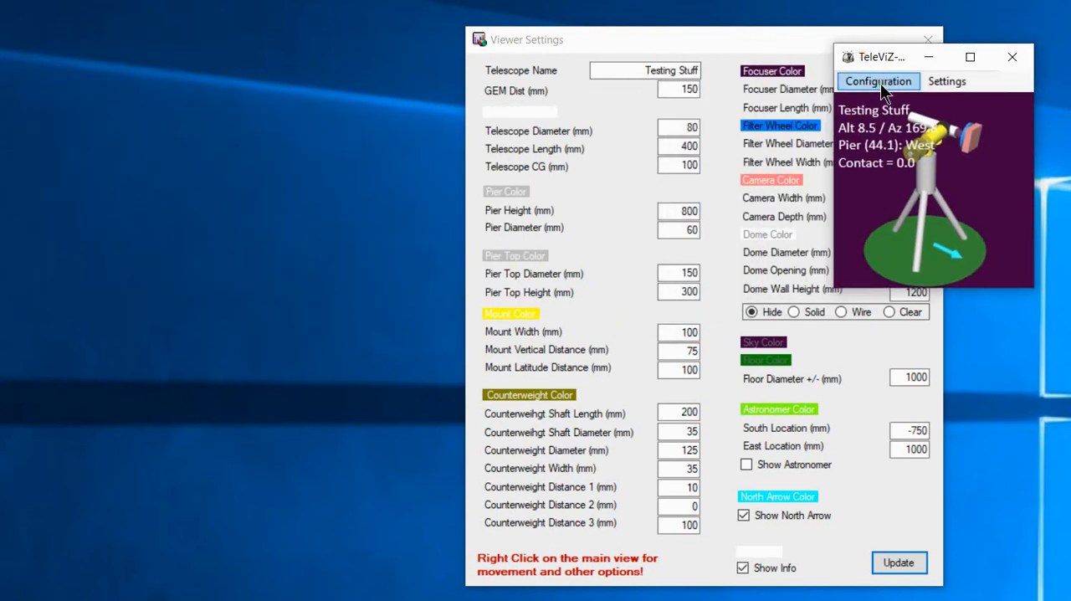
{"action": "left_click", "coordinate": [880, 83]}
{"action": "left_click", "coordinate": [1035, 116]}
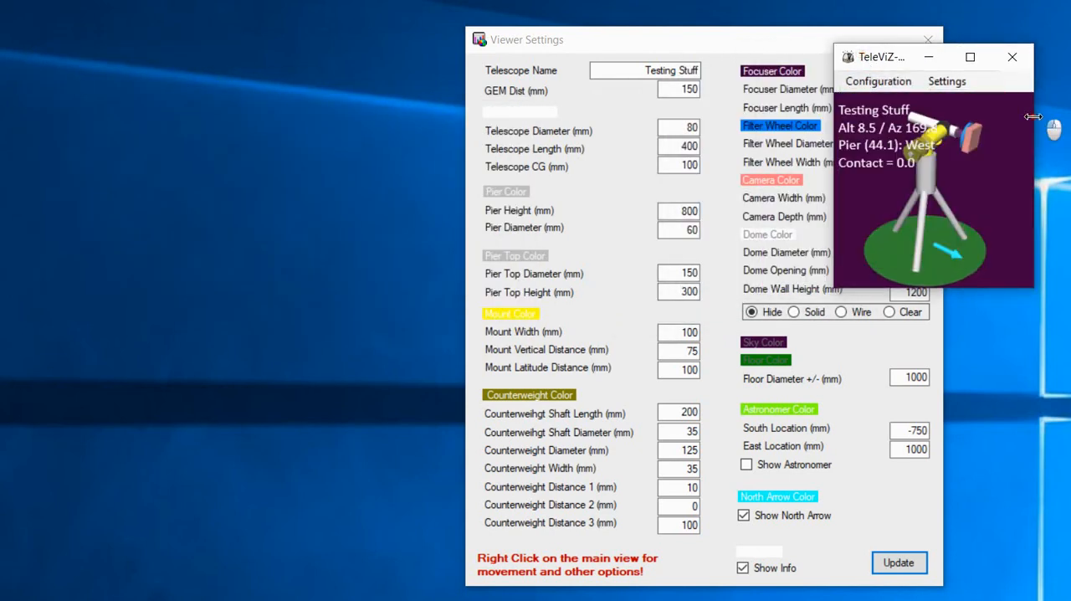
{"action": "right_click", "coordinate": [964, 116]}
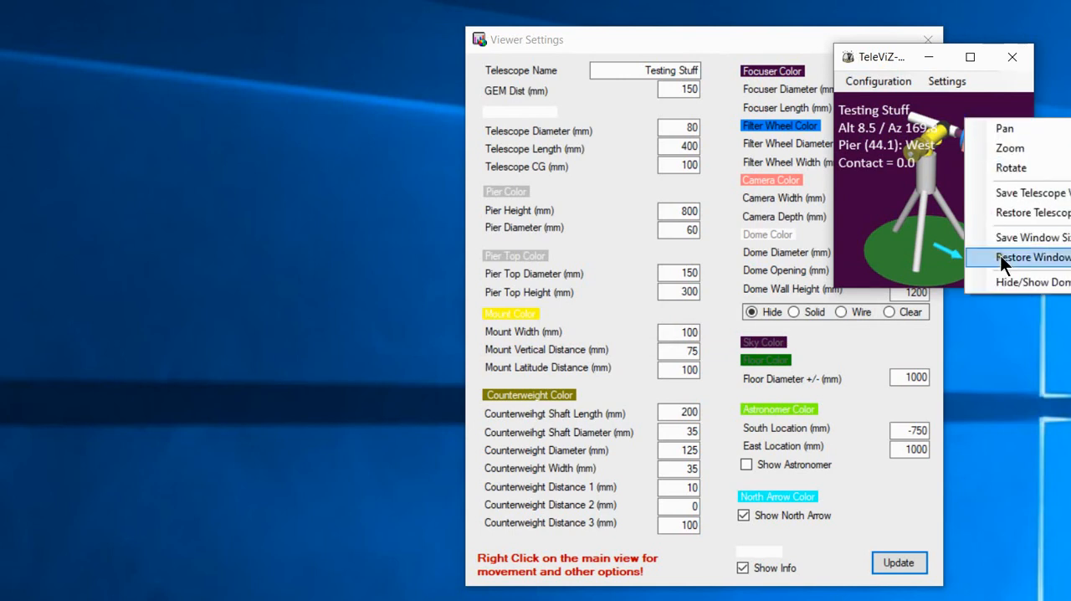
{"action": "left_click", "coordinate": [1000, 256]}
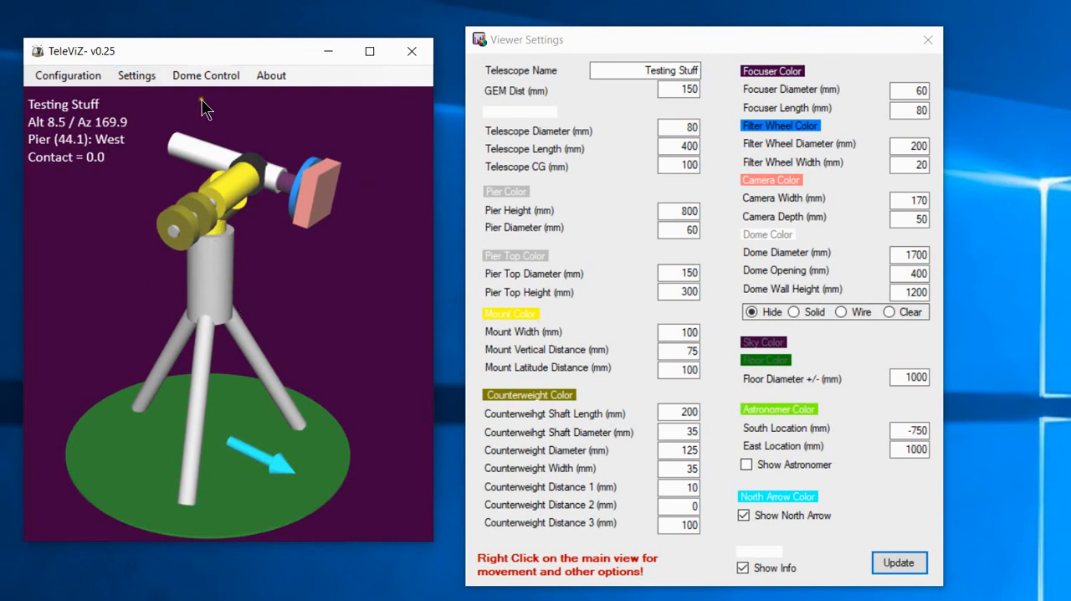
Reopen Viewer Settings and rotate the telescope to a slightly lower viewing angle.
{"action": "left_click", "coordinate": [130, 77]}
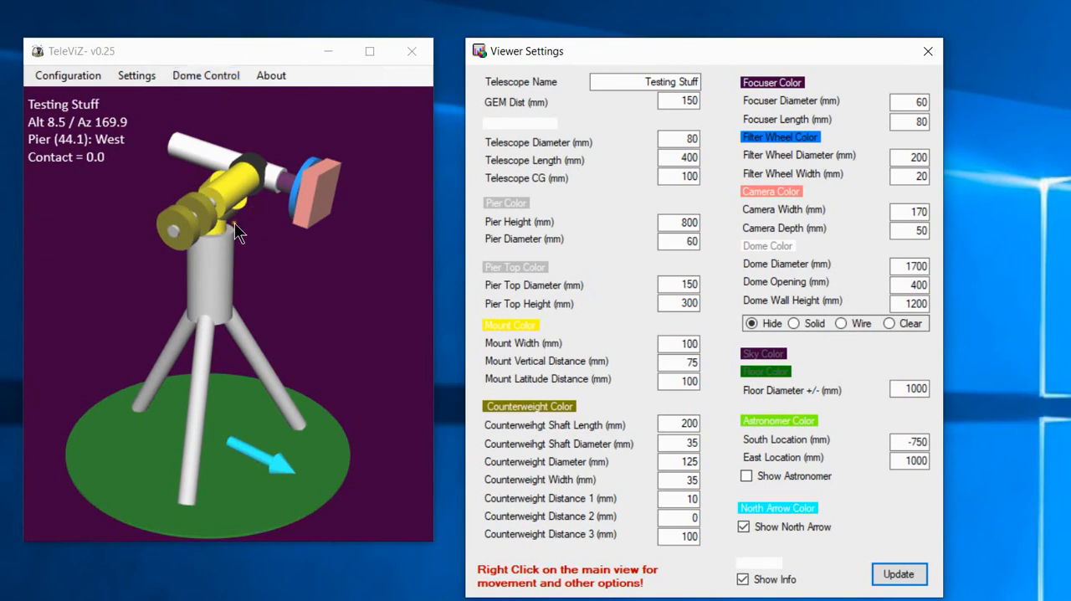
{"action": "mouse_move", "coordinate": [238, 271]}
{"action": "left_mouse_down"}
{"action": "mouse_move", "coordinate": [261, 270]}
{"action": "mouse_move", "coordinate": [245, 289]}
{"action": "left_mouse_up"}
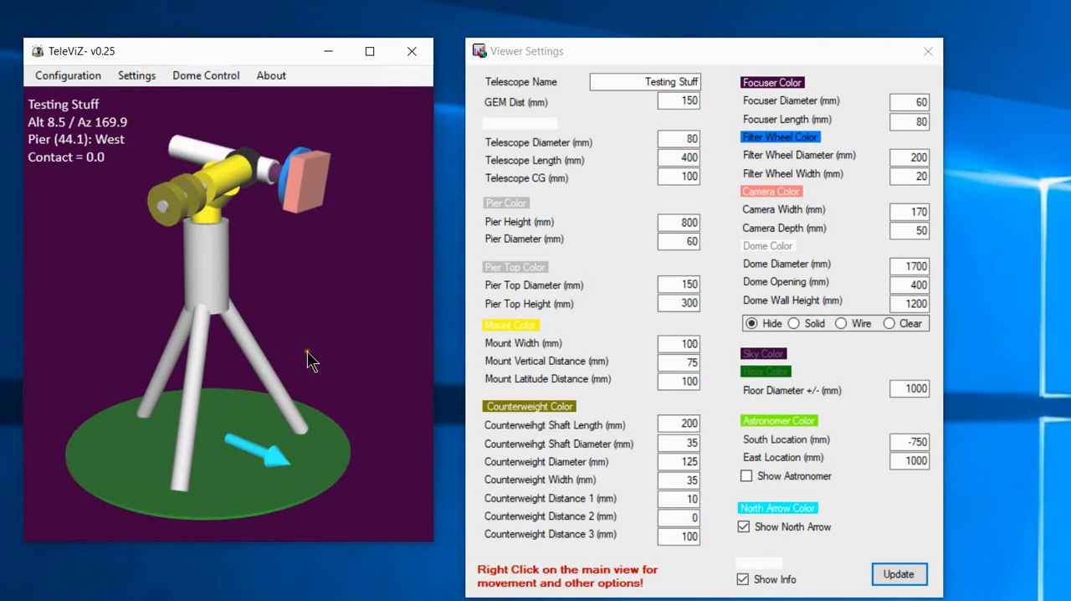